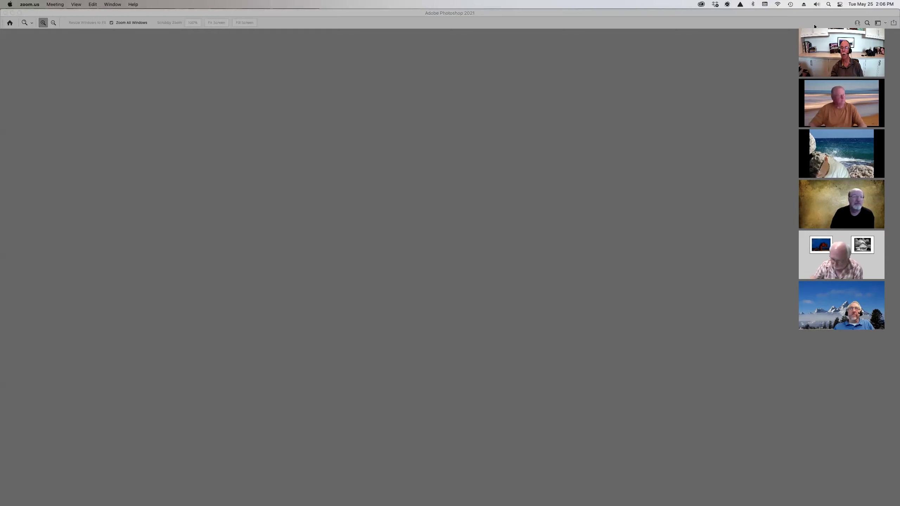
Step: Shrink Zoom's participant videos to one tile in the bottom-right, then switch to Adobe Bridge
left_click(816, 26)
left_click_drag(839, 326, 868, 453)
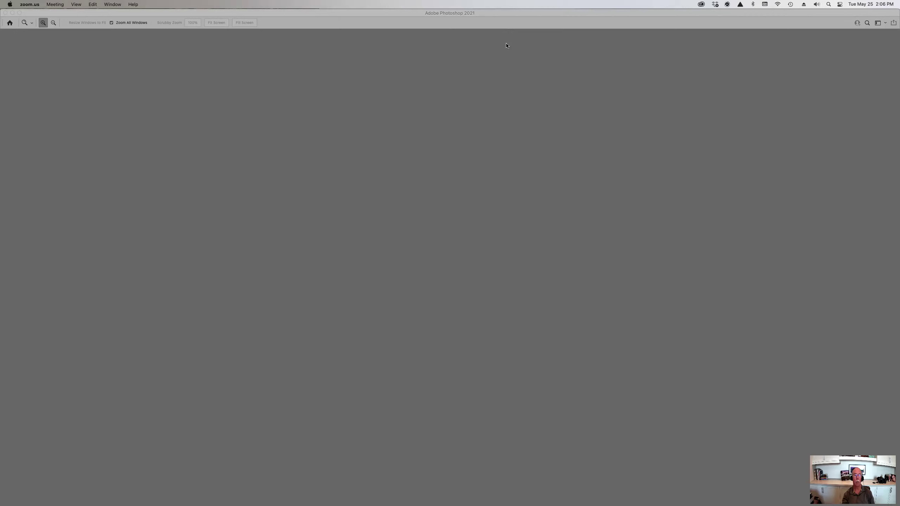
left_click(485, 229)
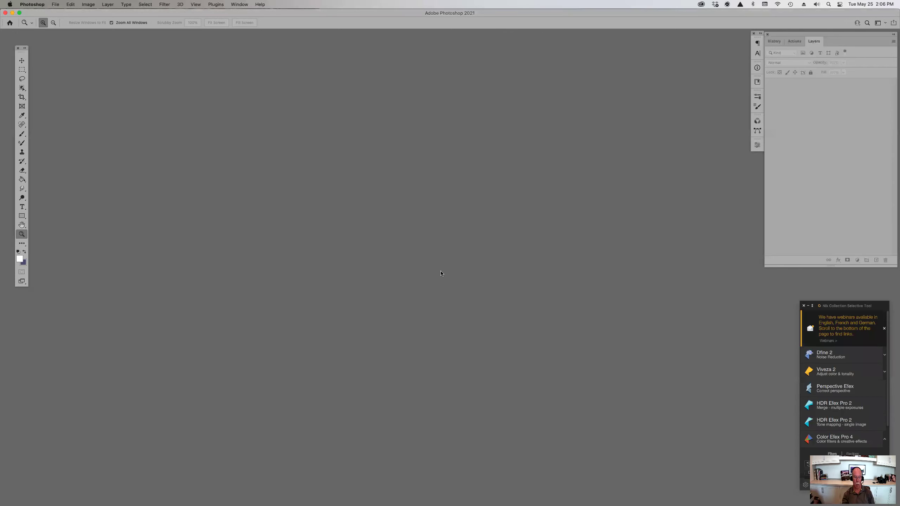
key("super+Tab")
key("super+Tab")
key("super+Tab")
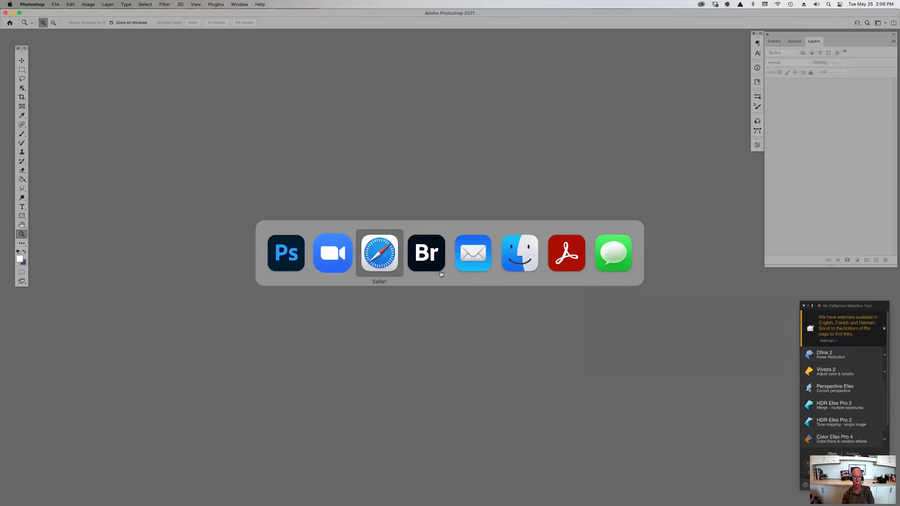
left_click(441, 273)
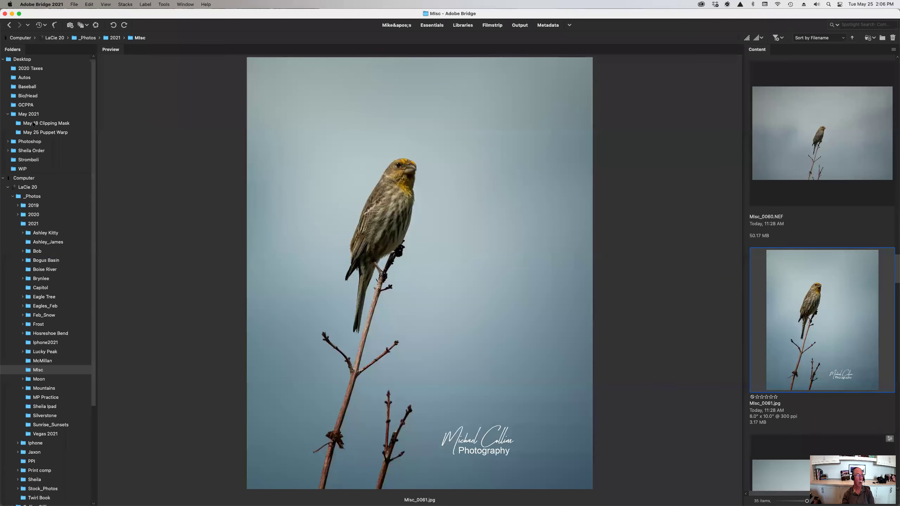
Step: In the May 25 Puppet Warp folder, open TRex_0018.NEF in Camera Raw
left_click(41, 133)
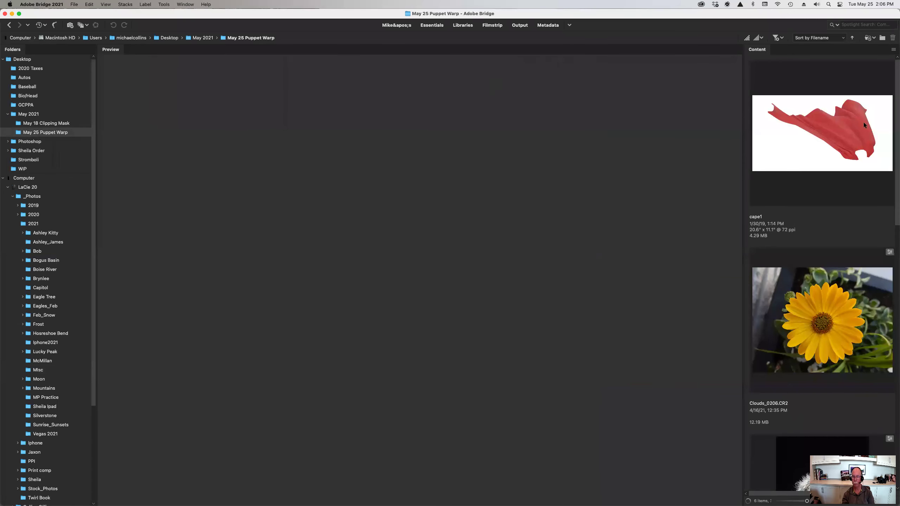
scroll(858, 122, "down", 10)
left_click(835, 139)
double_click(835, 139)
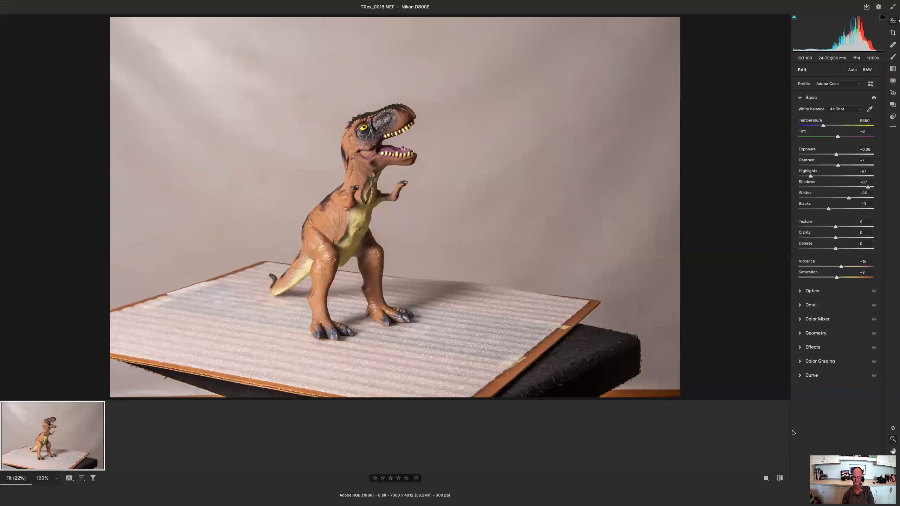
Step: Open TRex_0018.NEF in Photoshop, close the Nik Collection panel, and zoom to 33.3%
key("Escape")
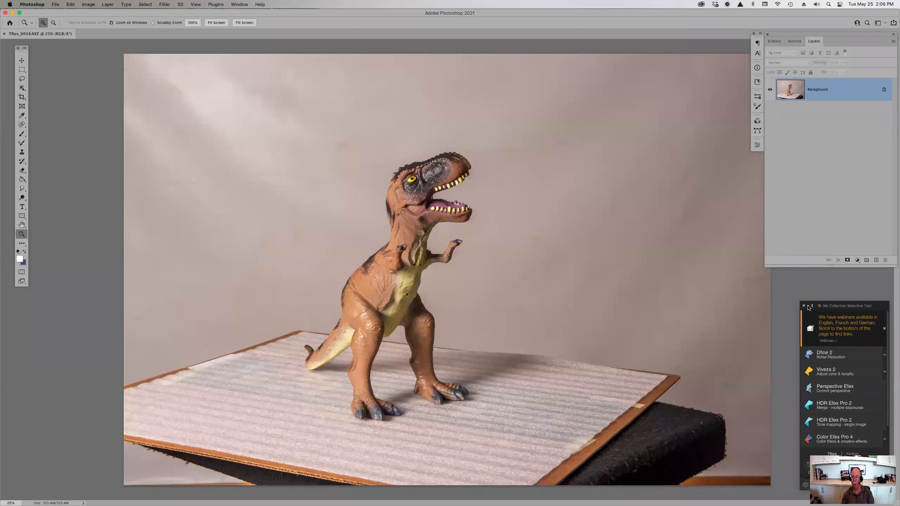
left_click(805, 306)
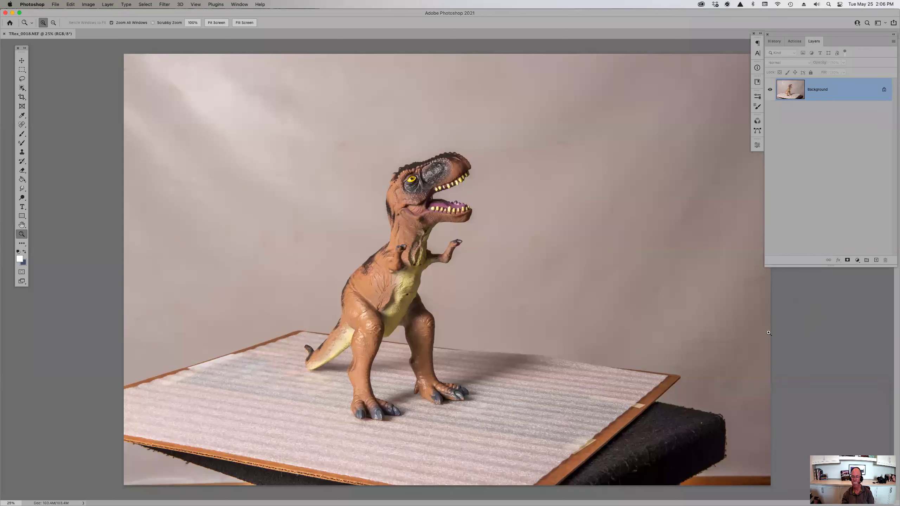
left_click(409, 270)
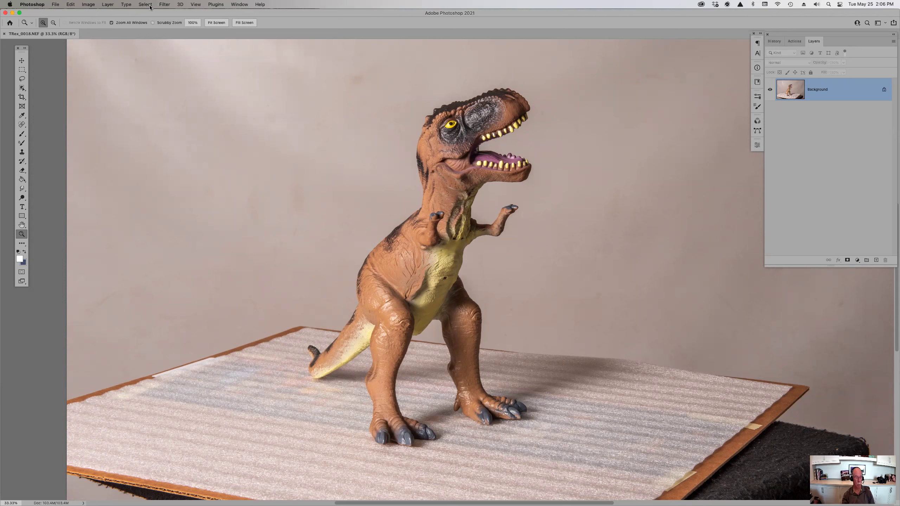
key("w")
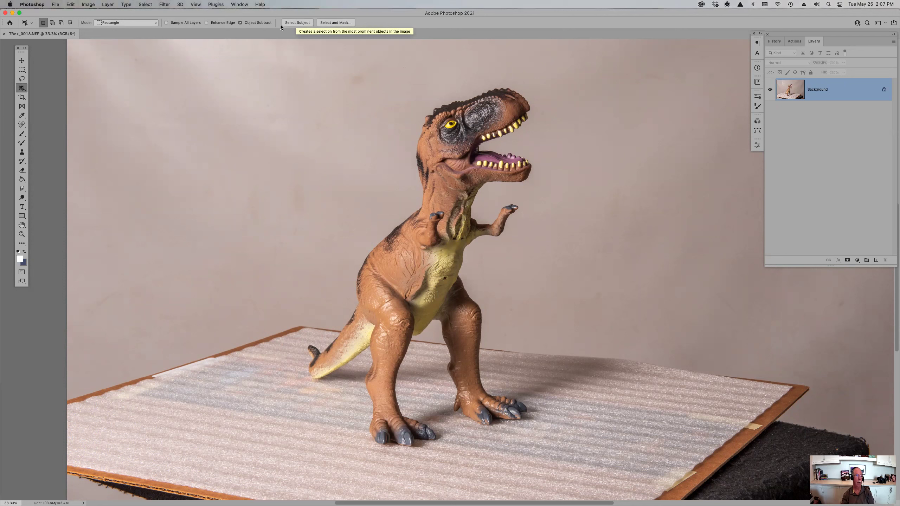
Step: Select the T-rex automatically with Select Subject
left_click(22, 89)
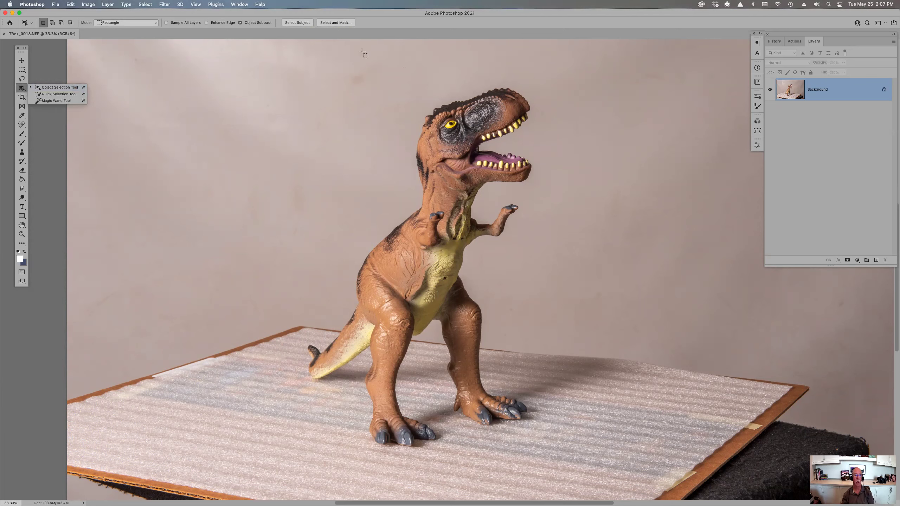
left_click(384, 30)
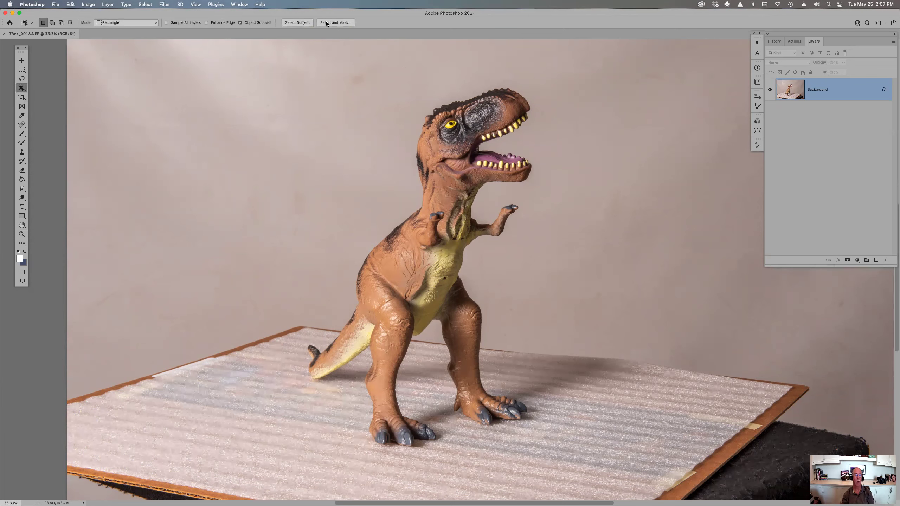
left_click(294, 24)
Step: Zoom into the head, add the head bump with Quick Selection, and drop the stray background strip
key("z")
left_click_drag(384, 70, 450, 173)
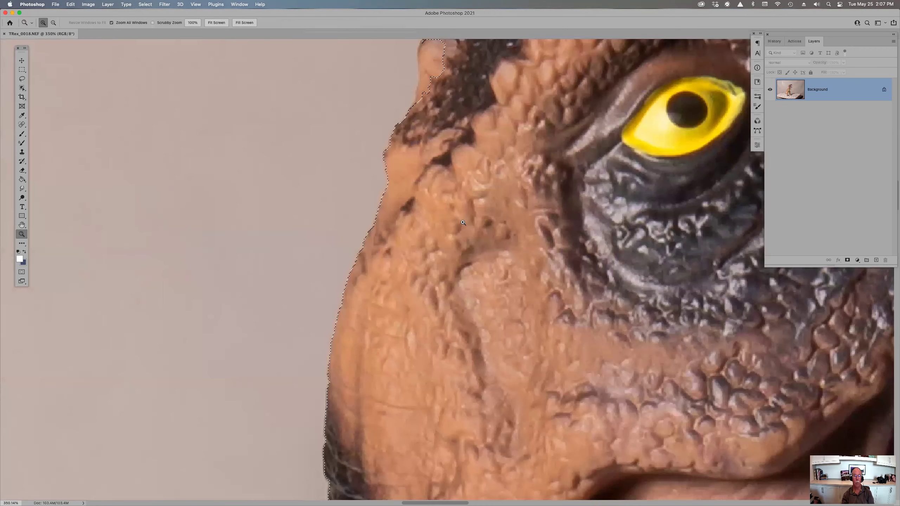
scroll(471, 213, "up", 5)
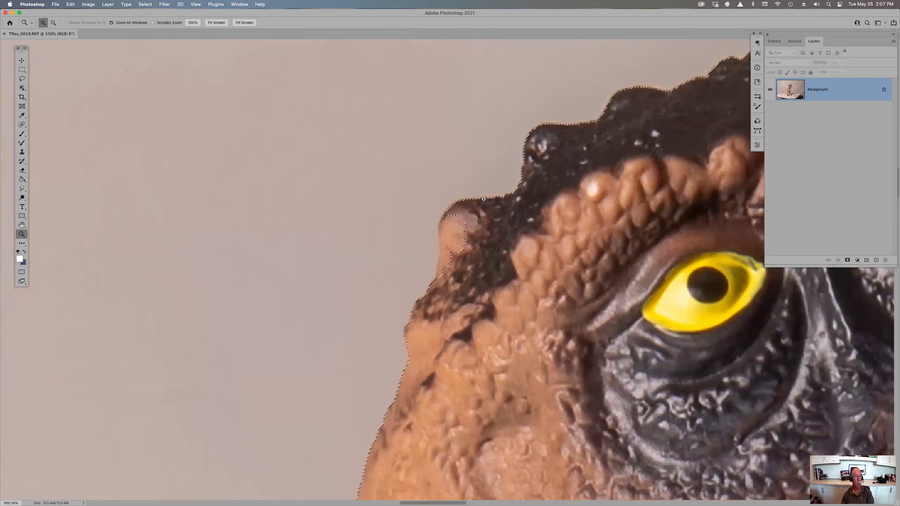
key("w")
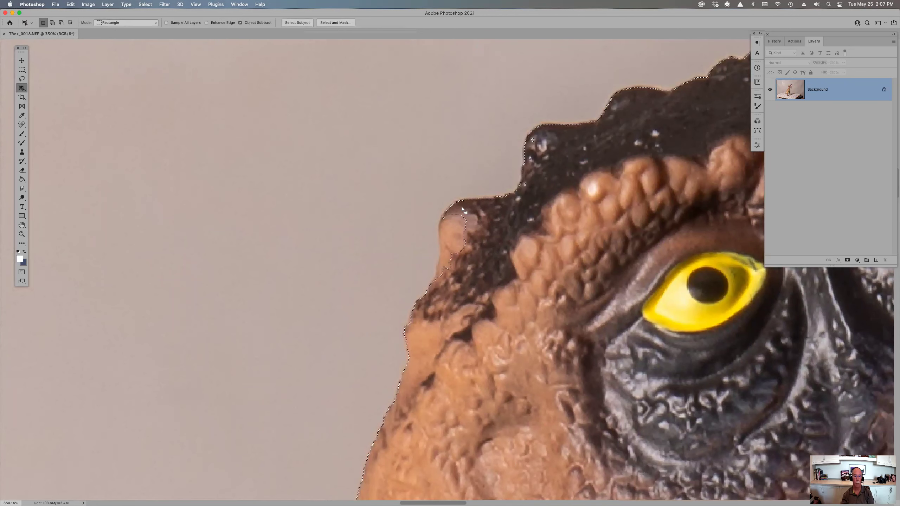
key("shift+w")
left_click_drag(456, 219, 456, 257)
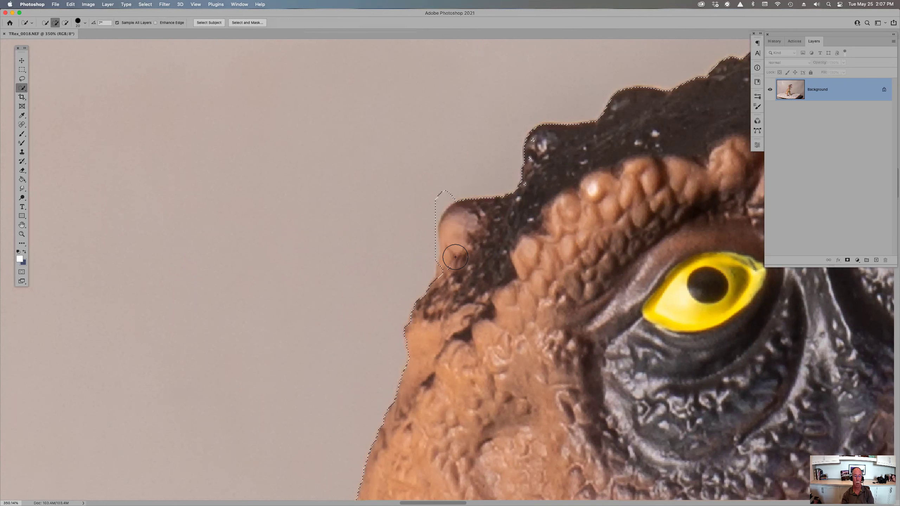
key("super+z")
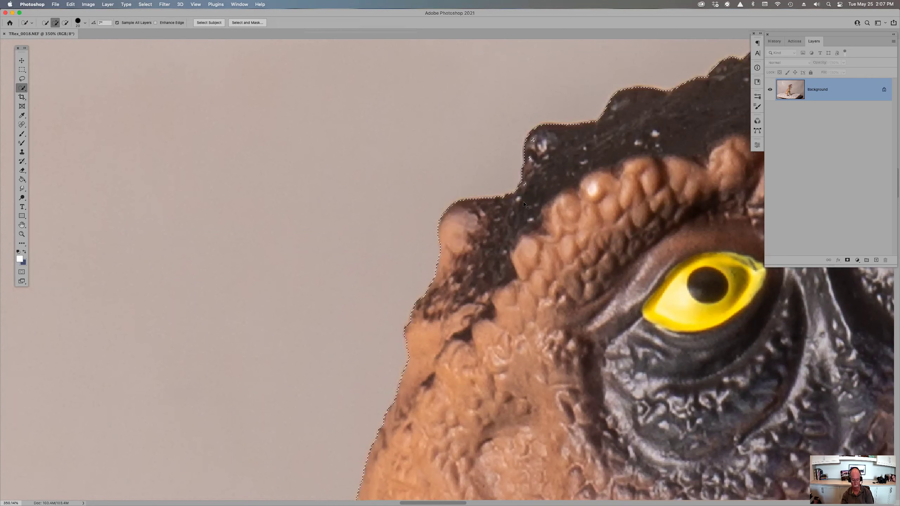
key("super+0")
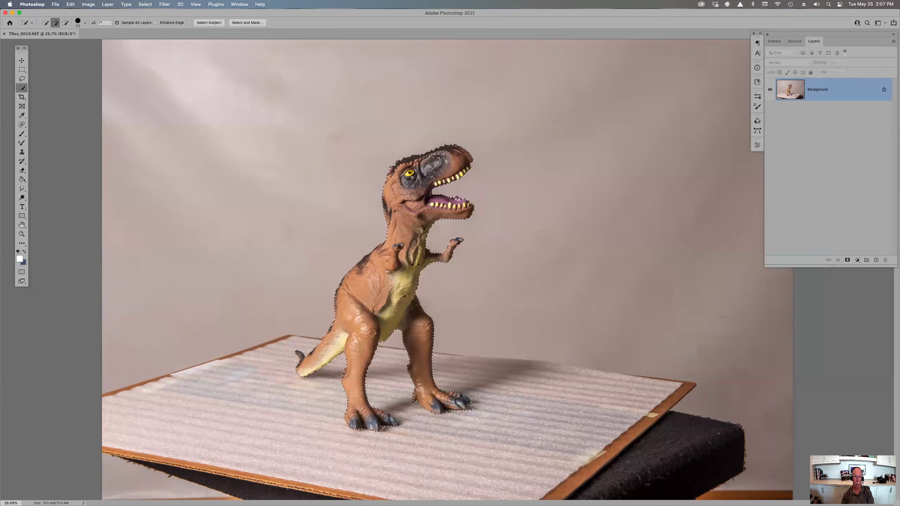
Step: In Select and Mask, output the selection to a new layer with a layer mask
left_click(261, 23)
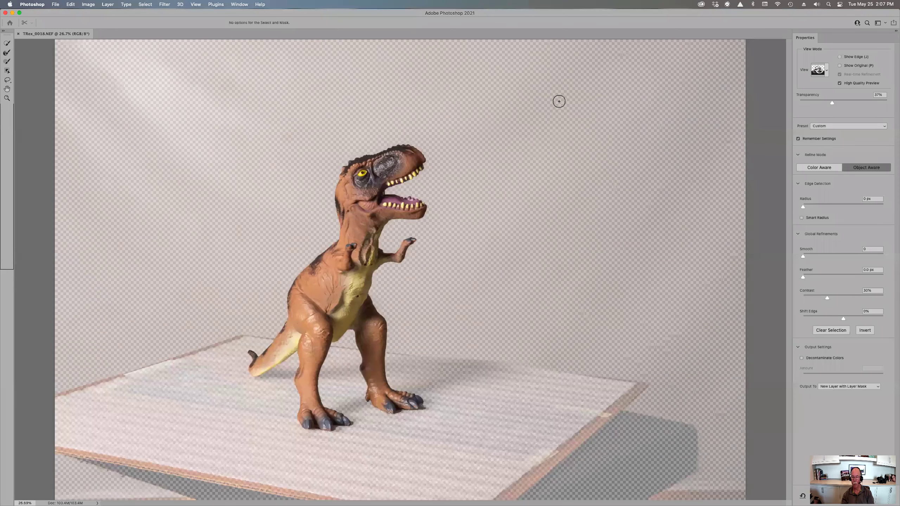
key("Return")
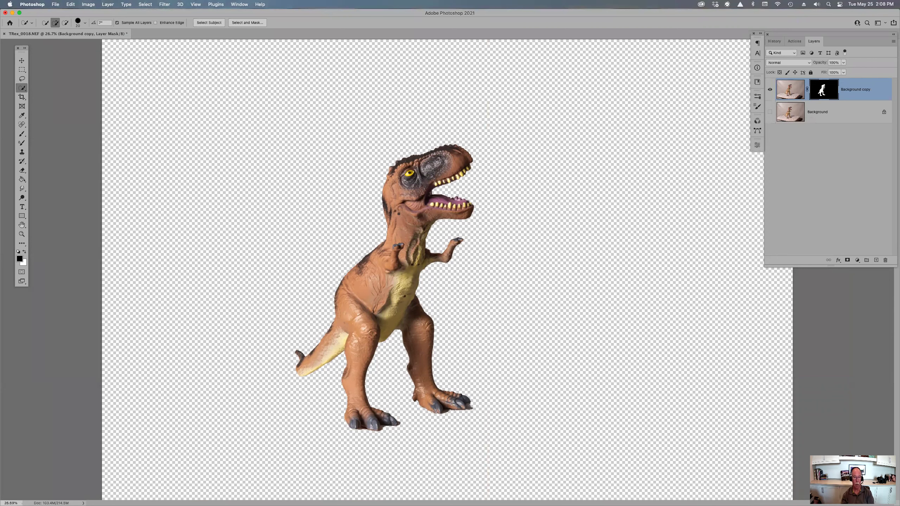
Step: Zoom in on the cut-out T-rex and start Edit > Puppet Warp on it
key("z")
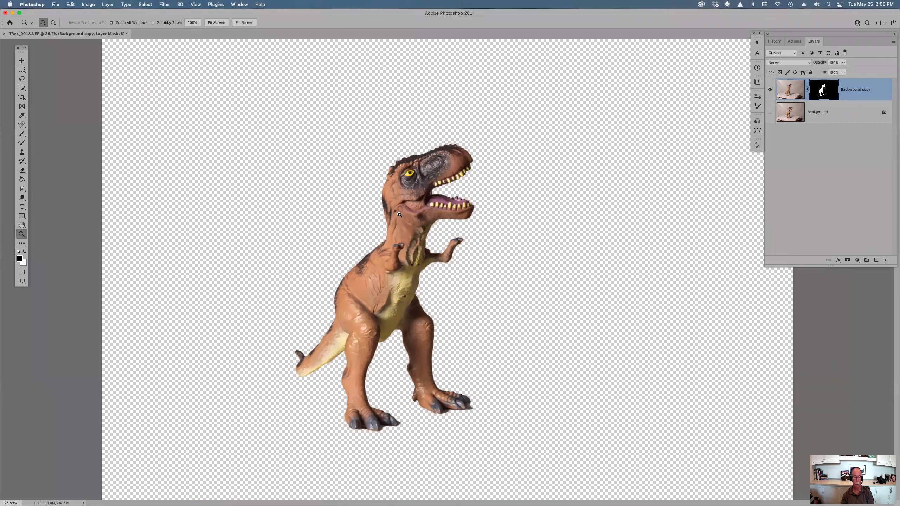
left_click(399, 214)
scroll(468, 217, "down", 5)
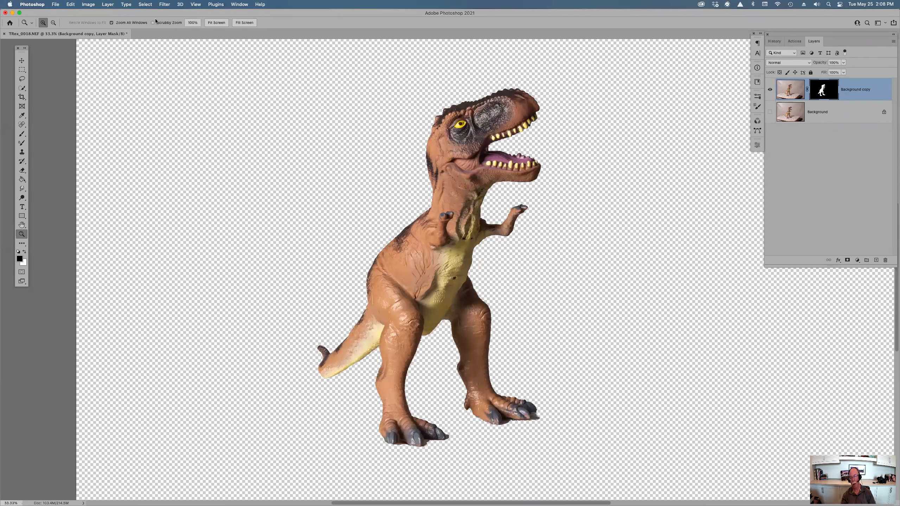
left_click(71, 5)
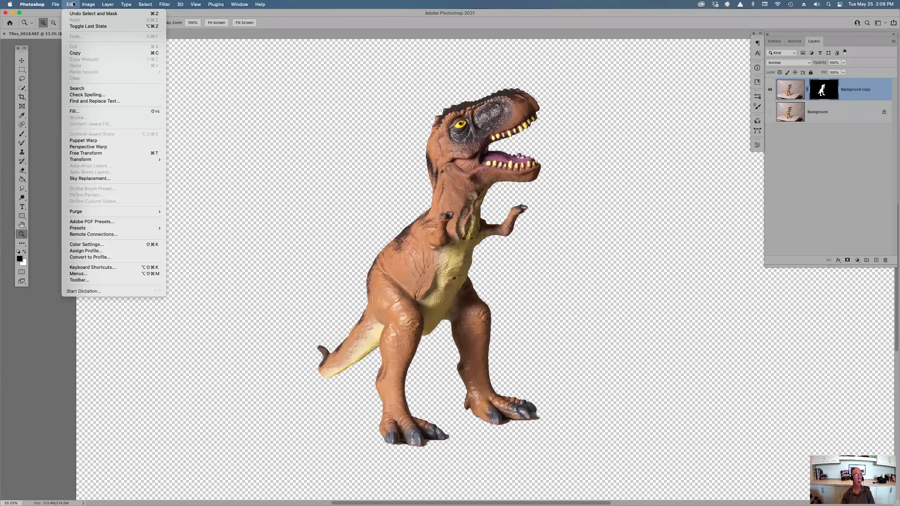
left_click(91, 142)
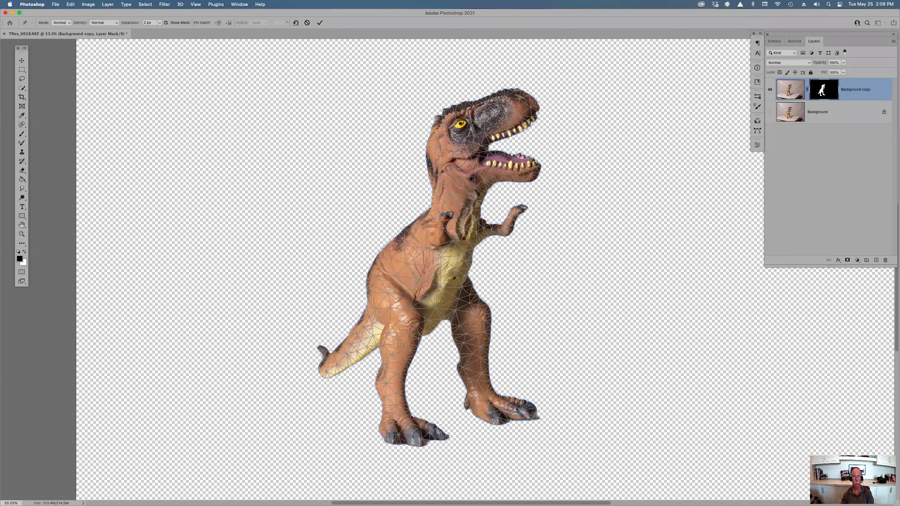
key("super+equal")
key("super+equal")
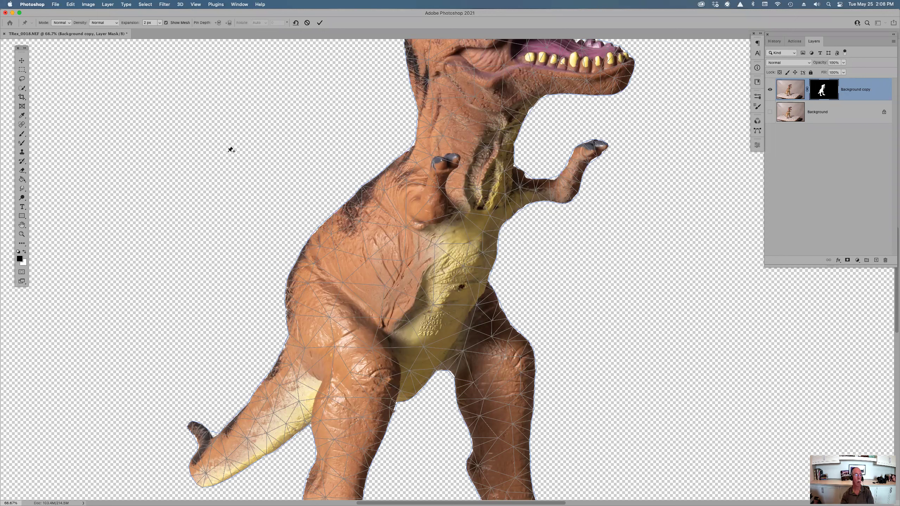
Step: Keep Normal warp mode, set mesh density to More Points, and zoom out to the whole T-rex
left_click(69, 23)
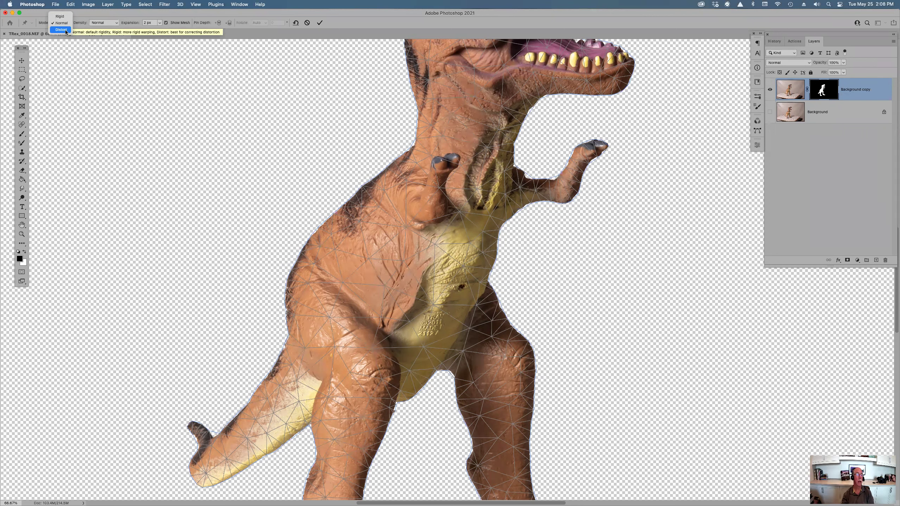
left_click(65, 24)
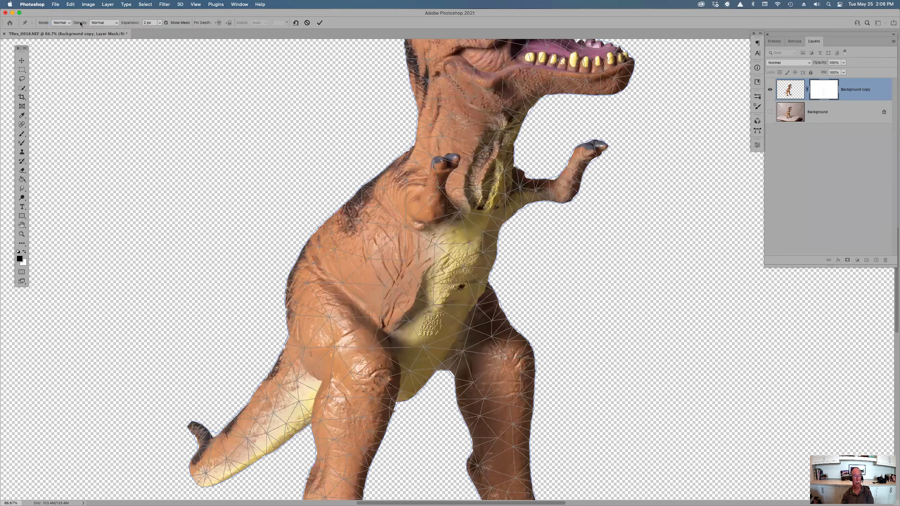
left_click(115, 23)
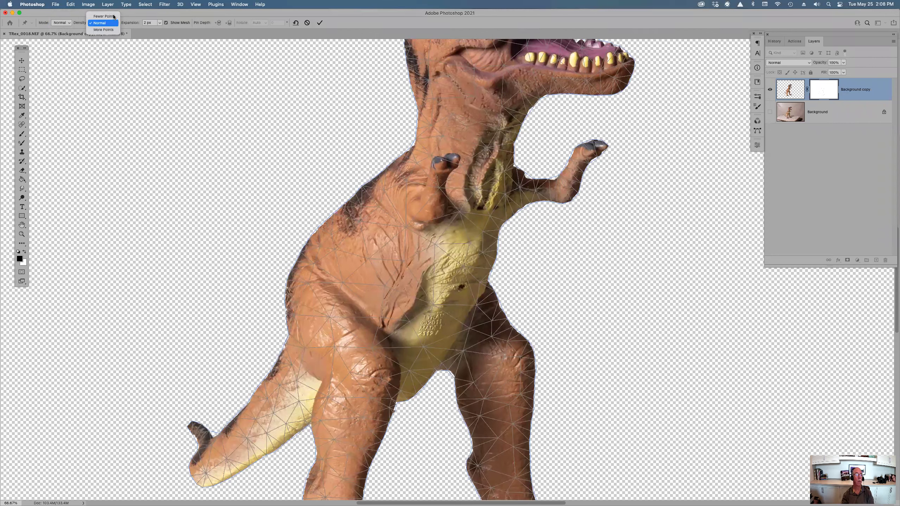
left_click(103, 17)
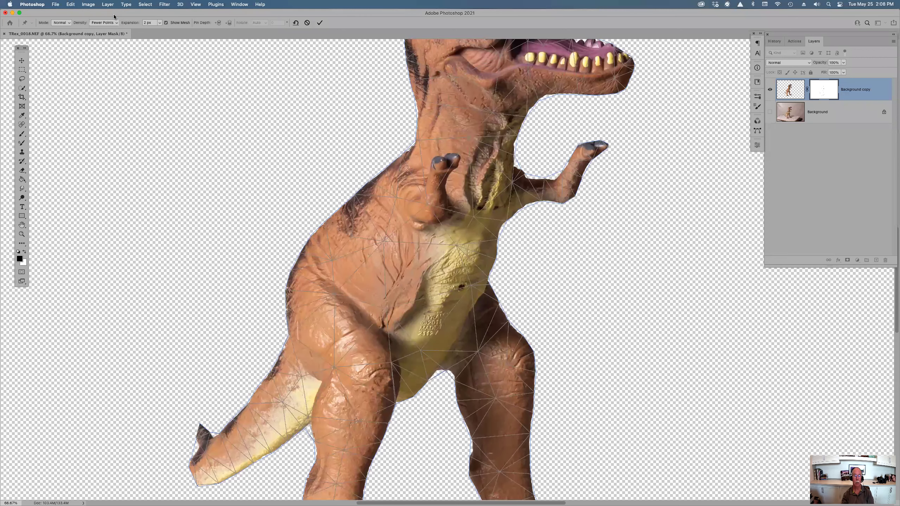
left_click(117, 23)
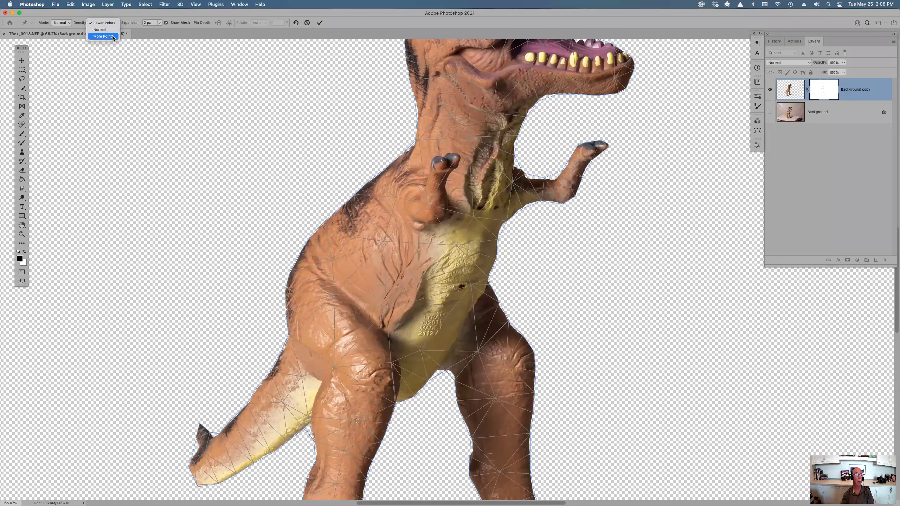
left_click(113, 36)
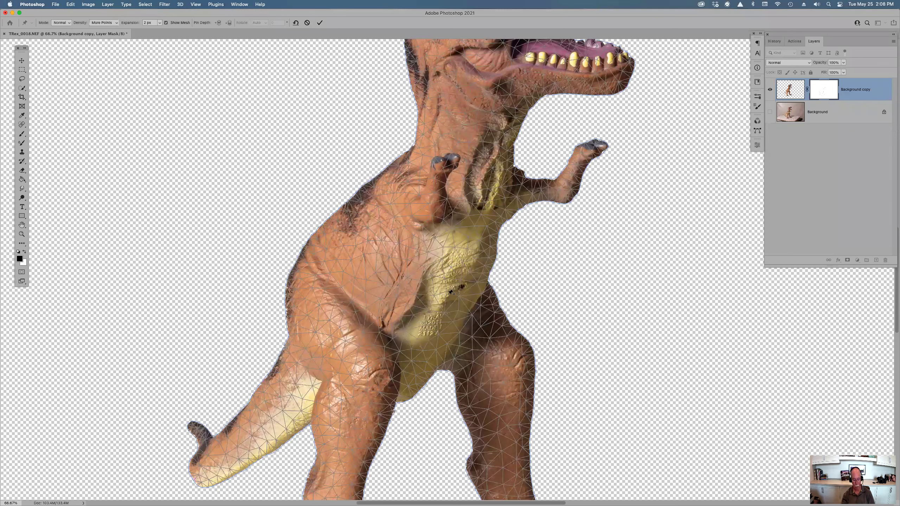
key("super+h")
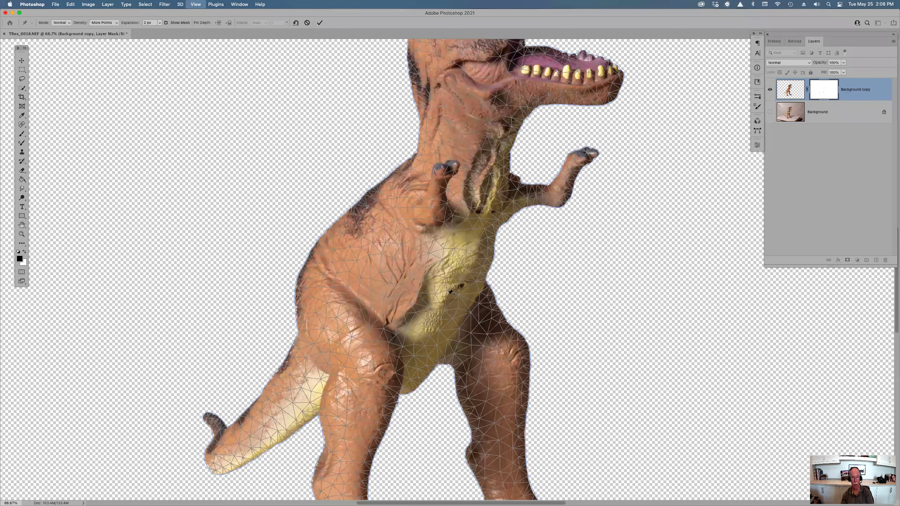
key("super+minus")
key("super+minus")
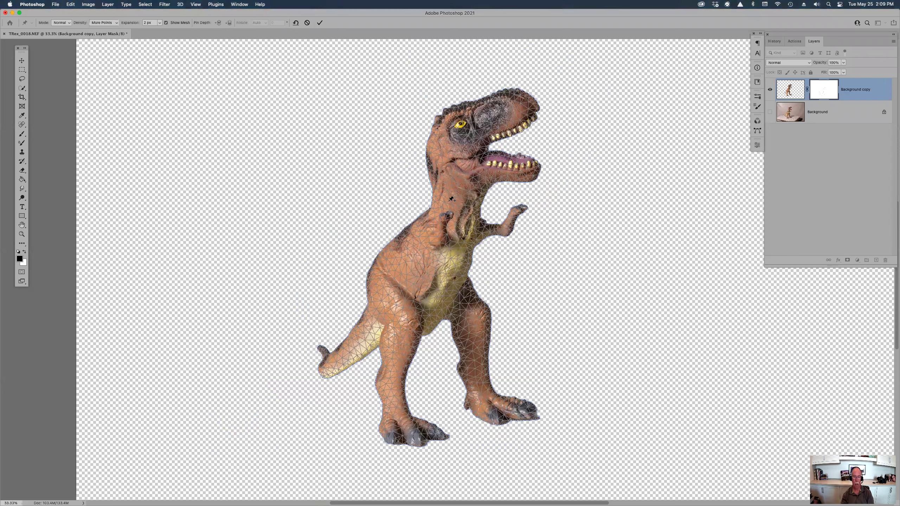
Step: Pin the T-rex's neck edge, tail tip, shoulder and chest
left_click(433, 195)
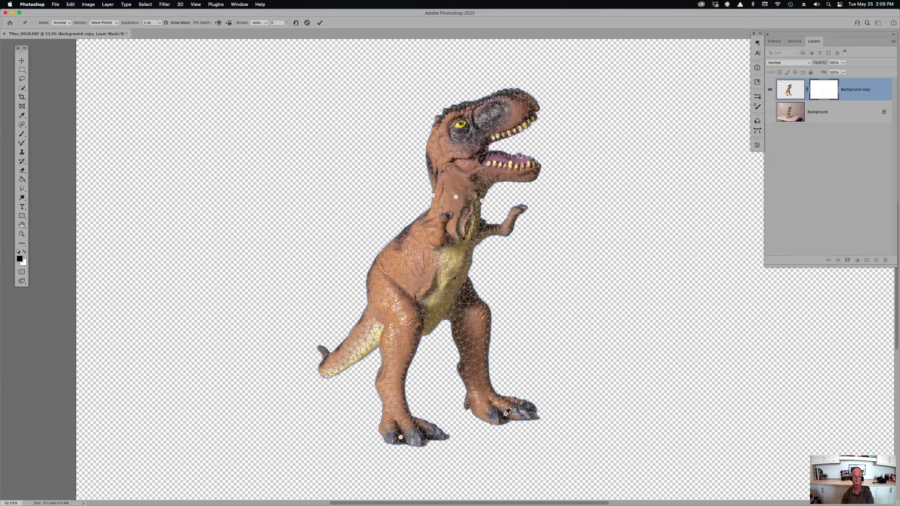
left_click(333, 368)
left_click(393, 263)
left_click(440, 266)
Step: Pin the neck, then tilt the head up and pull the lower jaw down wider
left_click(486, 151)
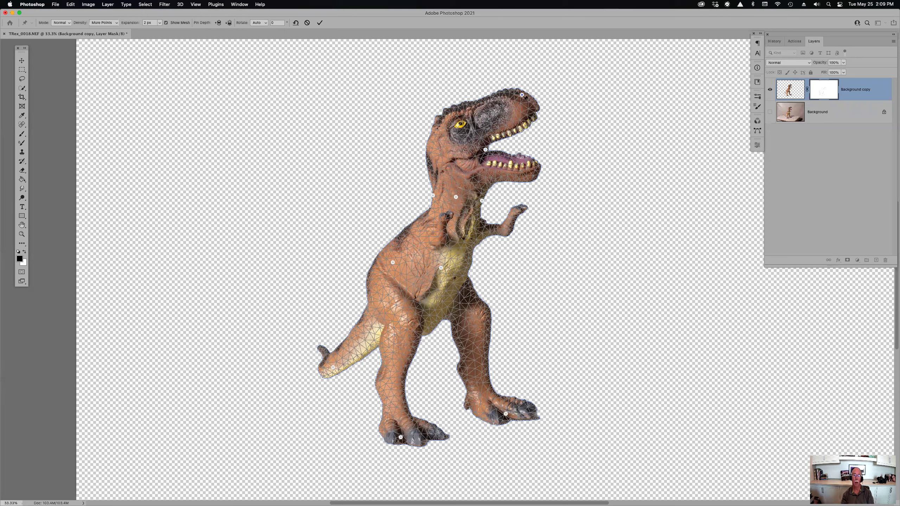
key("super+z")
left_click(431, 163)
left_click_drag(538, 108, 533, 96)
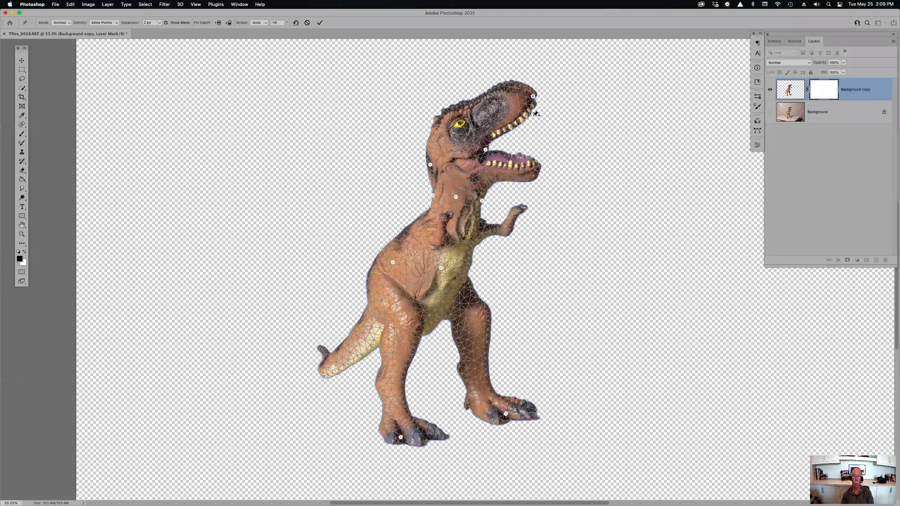
left_click_drag(539, 164, 534, 177)
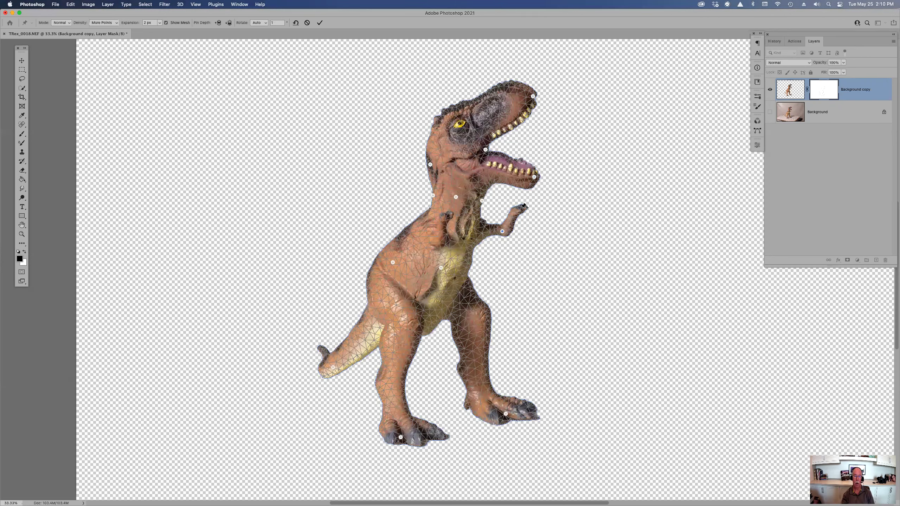
Step: Bend the arm down at the claw, pin the belly, and swing the foot forward
left_click(522, 208)
left_click_drag(522, 210, 531, 224)
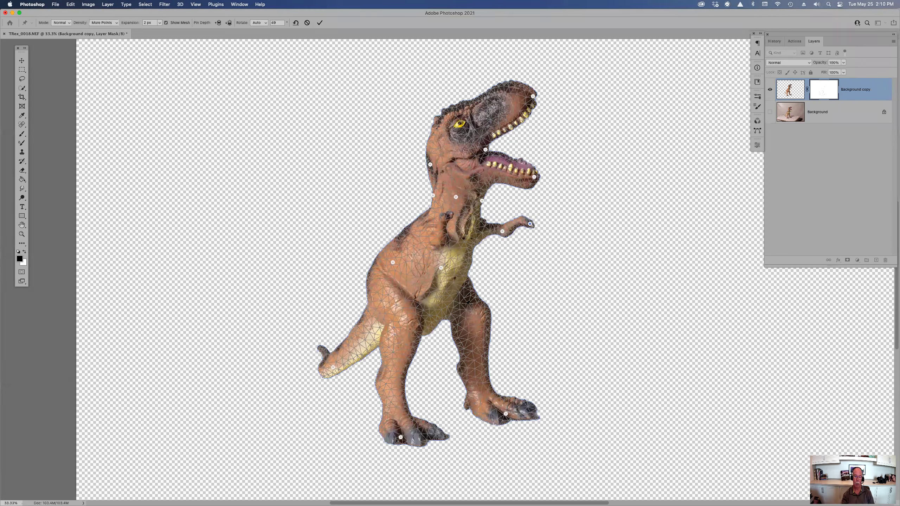
left_click(457, 299)
left_click_drag(507, 415, 565, 394)
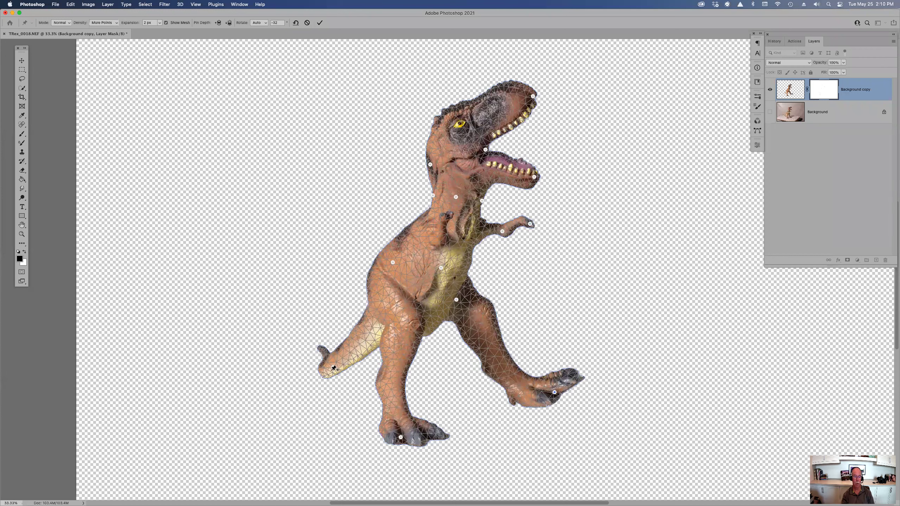
Step: Pin the thigh, bend the tail upward, and commit the Puppet Warp
left_click(379, 325)
left_click_drag(334, 371, 287, 324)
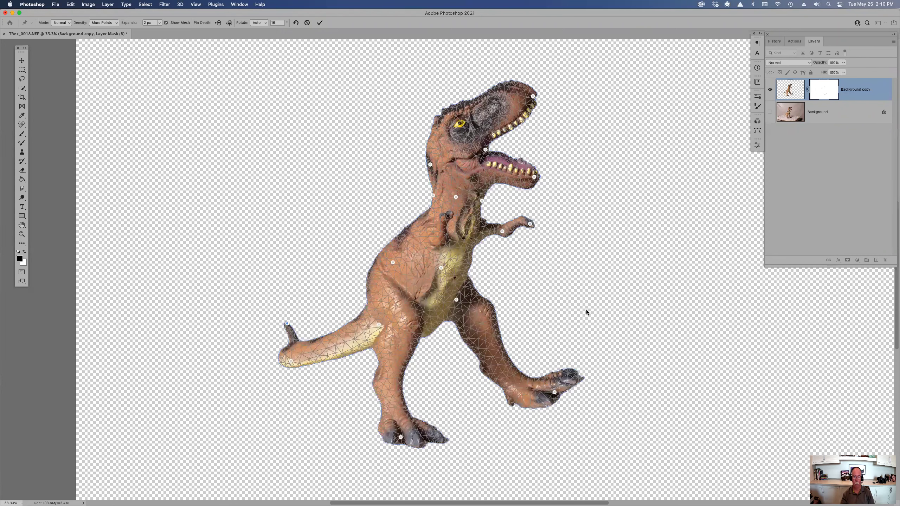
key("Return")
key("z")
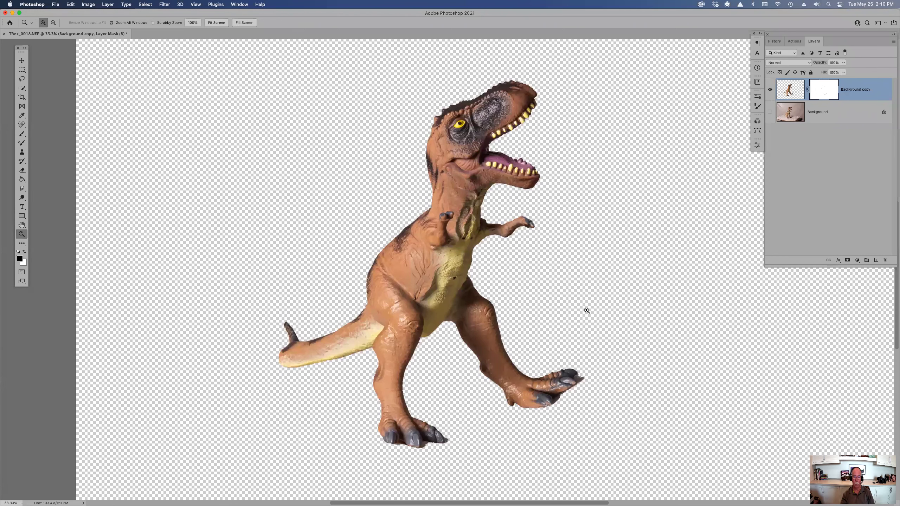
left_click(770, 112)
left_click(770, 91)
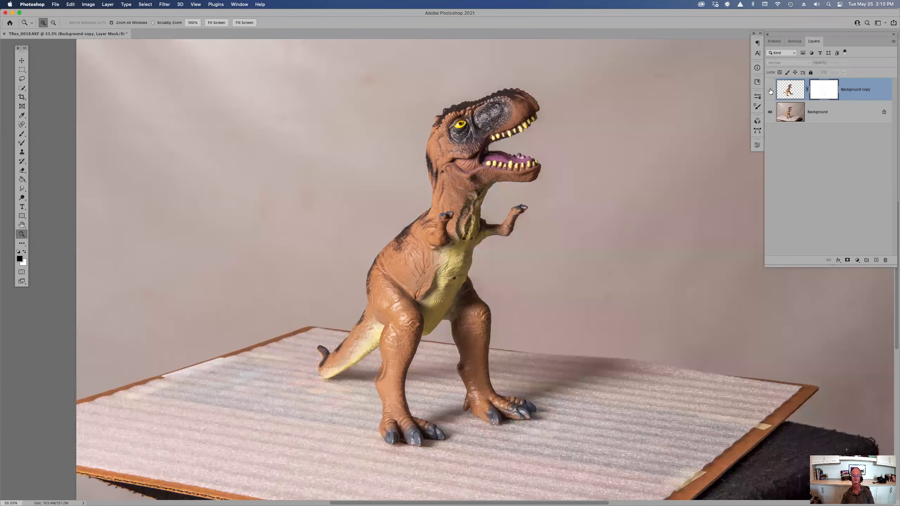
left_click(770, 91)
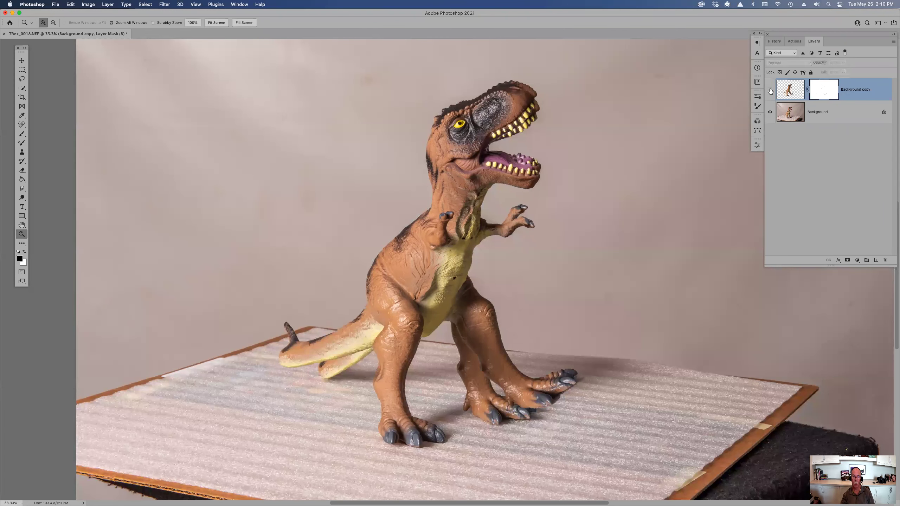
left_click(770, 91)
left_click(770, 91)
left_click(770, 90)
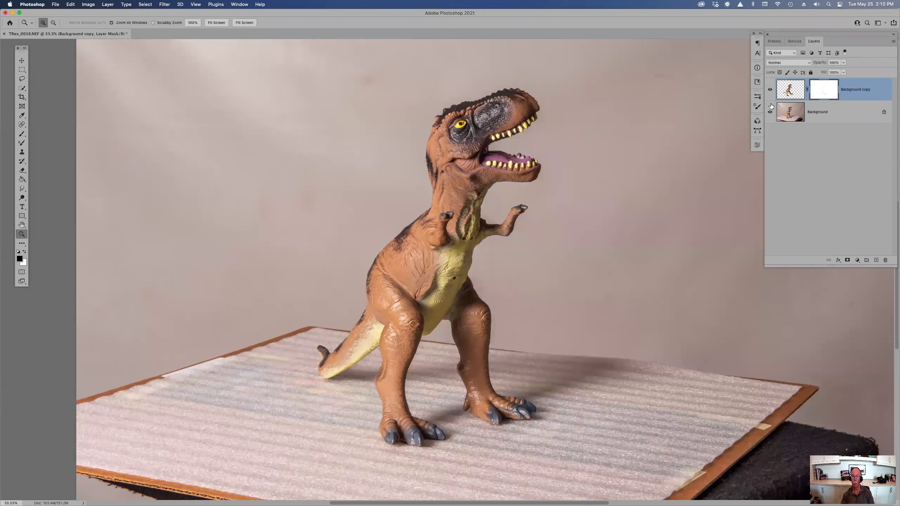
left_click(770, 112)
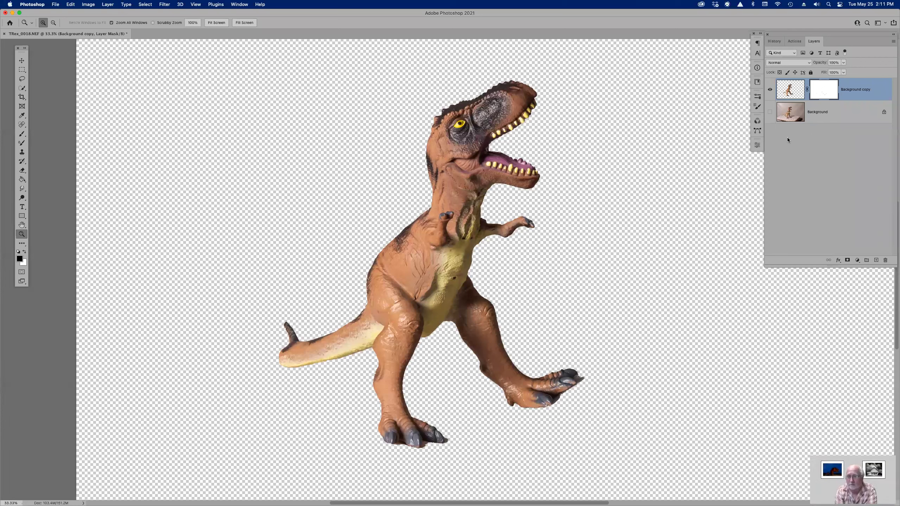
Step: Choose the Brush tool with the Soft Round preset and black as the painting colour
key("b")
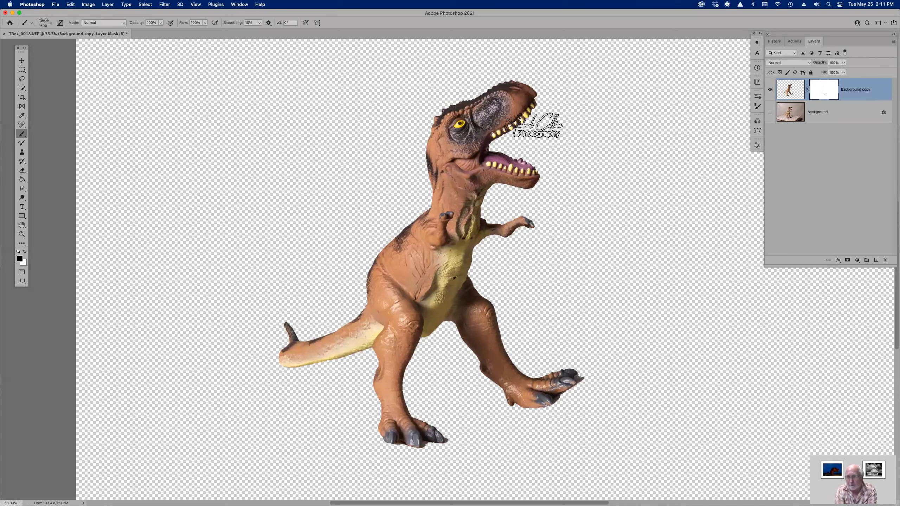
left_click(31, 24)
double_click(61, 37)
key("x")
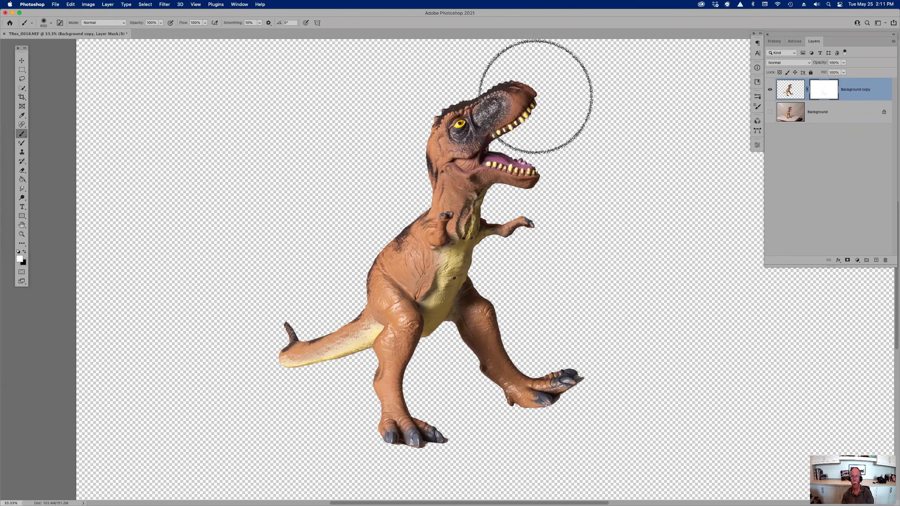
key("x")
Step: Paint a test stroke on the mask over the snout, then undo it
left_click_drag(522, 86, 523, 93)
key("super+z")
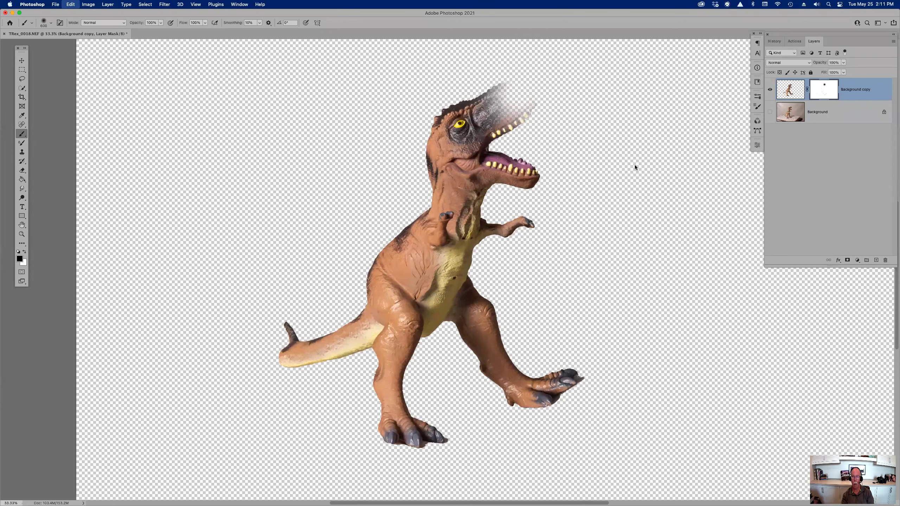
key("super+z")
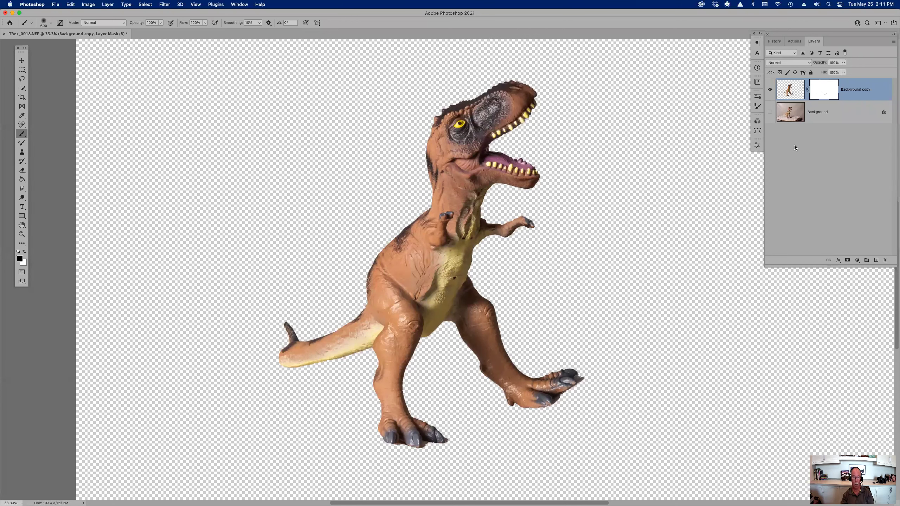
Step: Delete the T-rex layer's mask
right_click(826, 94)
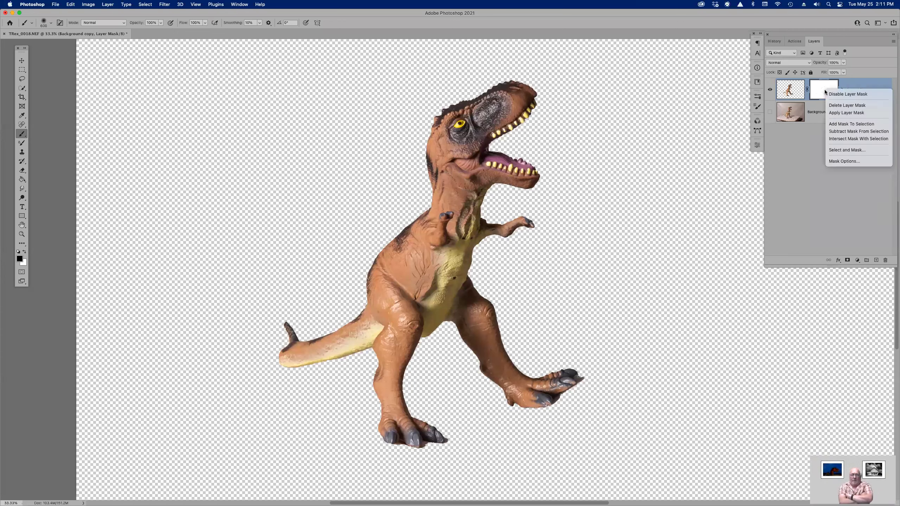
left_click(840, 112)
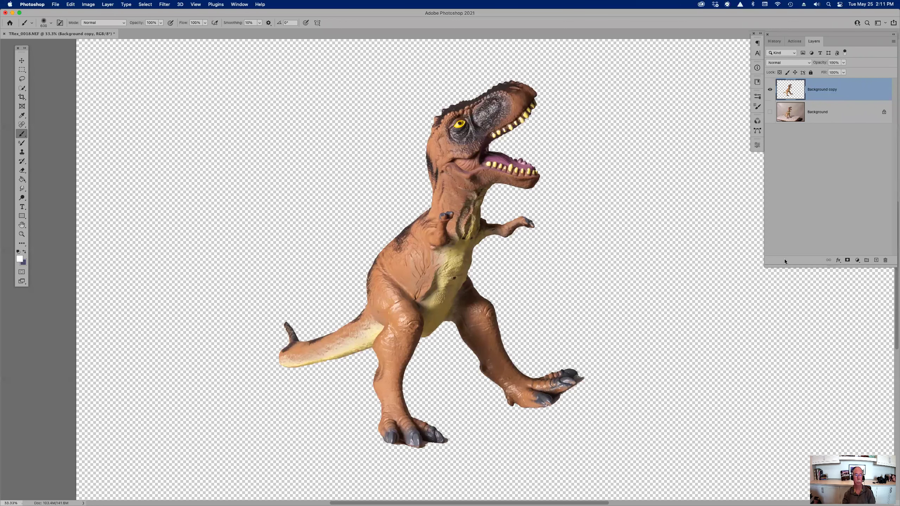
mouse_move(519, 501)
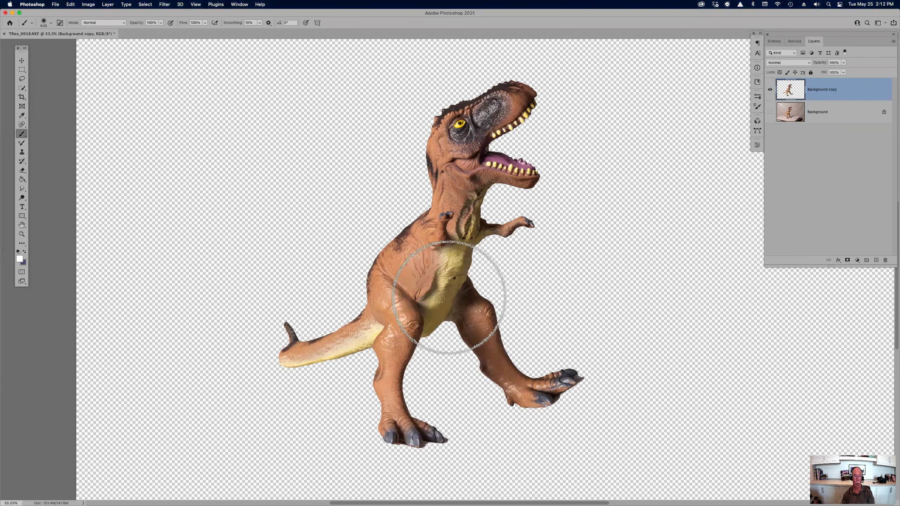
Step: Close the T-rex document without saving and switch to Adobe Bridge
key("super+w")
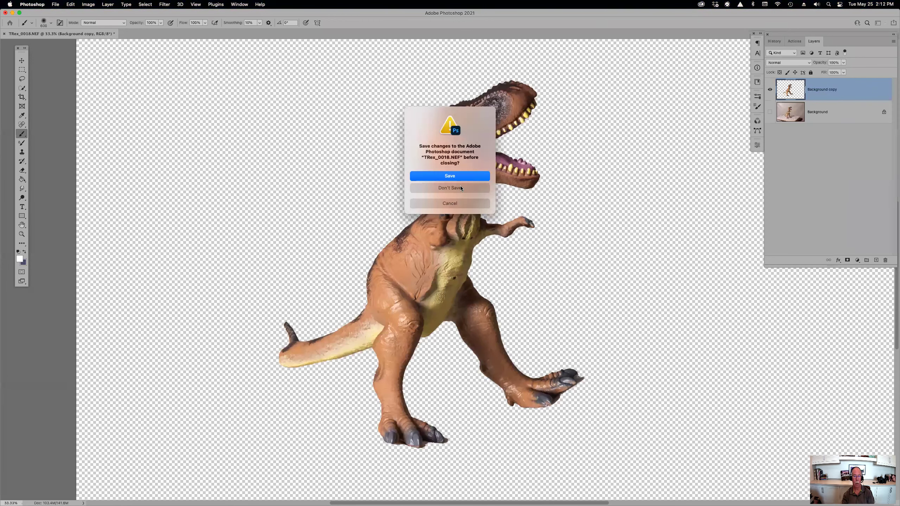
left_click(460, 187)
key("super+Tab")
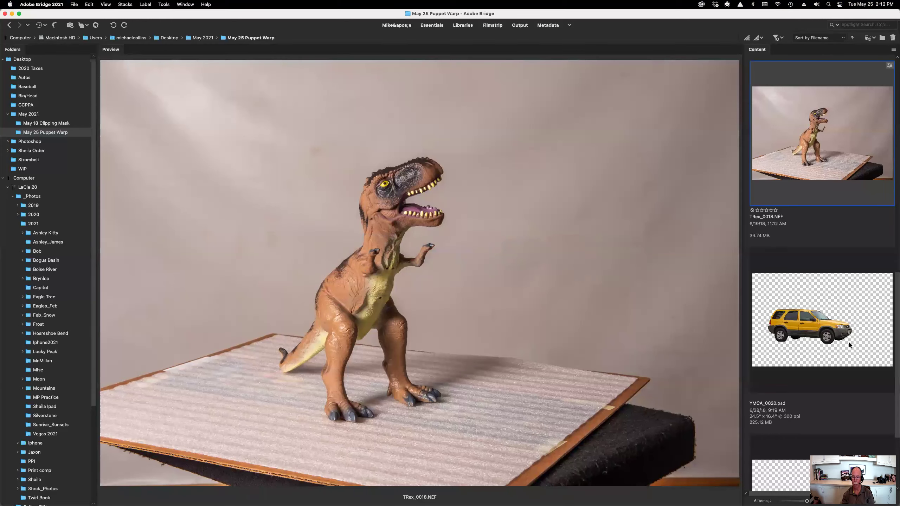
Step: Open the YMCA_0020.psd yellow SUV image from Bridge into Photoshop
double_click(816, 324)
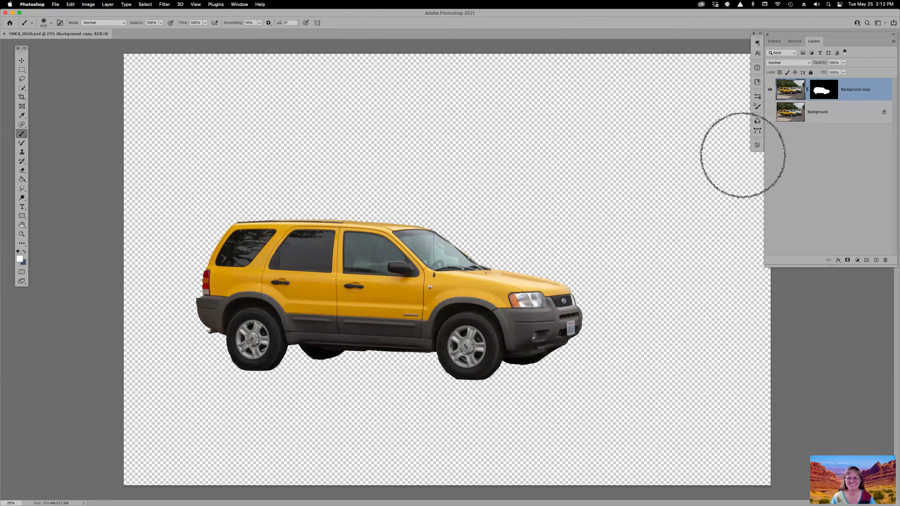
left_click(770, 112)
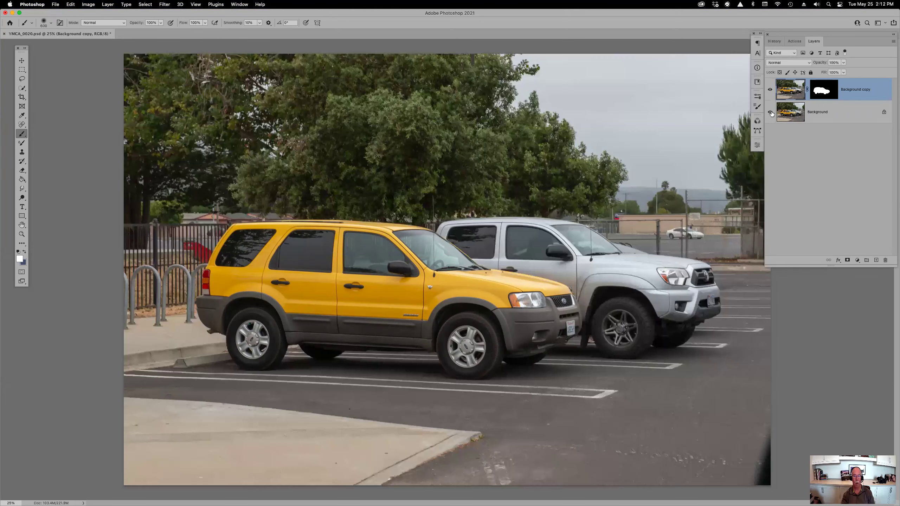
left_click(771, 112)
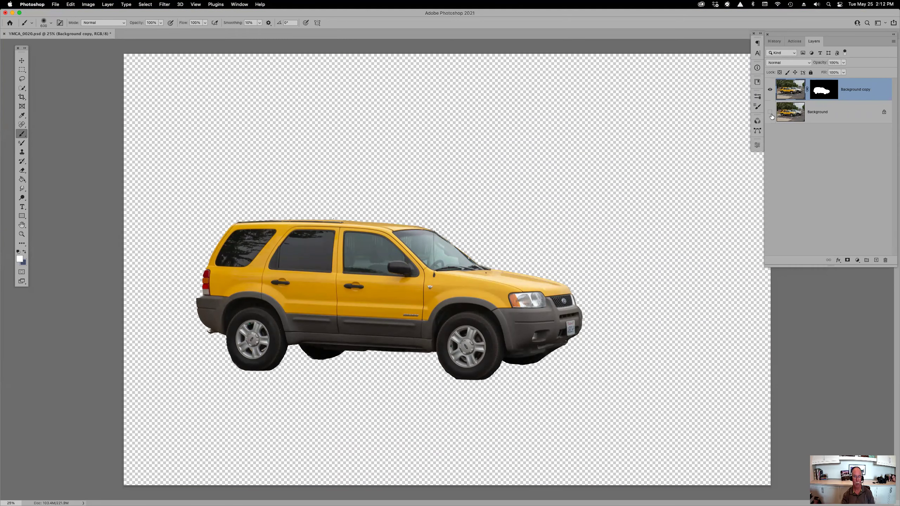
left_click(771, 114)
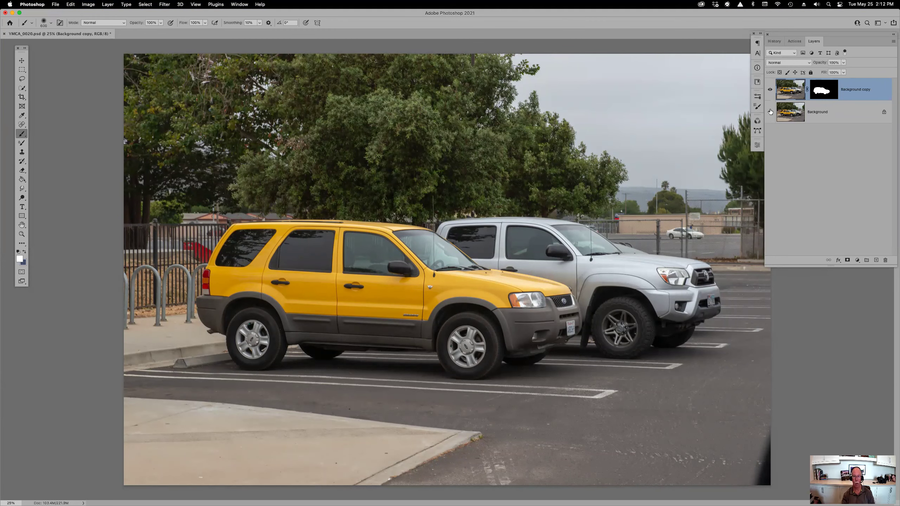
left_click(770, 112)
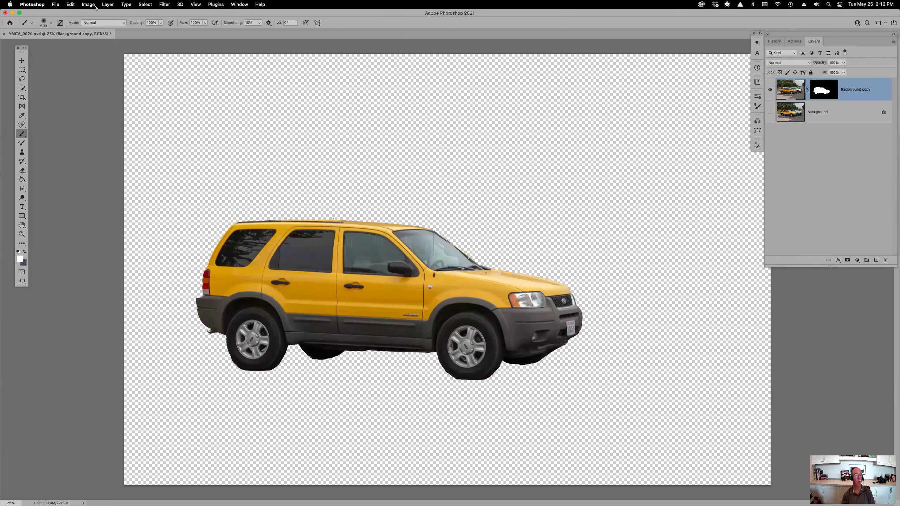
Step: Duplicate the masked SUV layer with Cmd+J
left_click(71, 4)
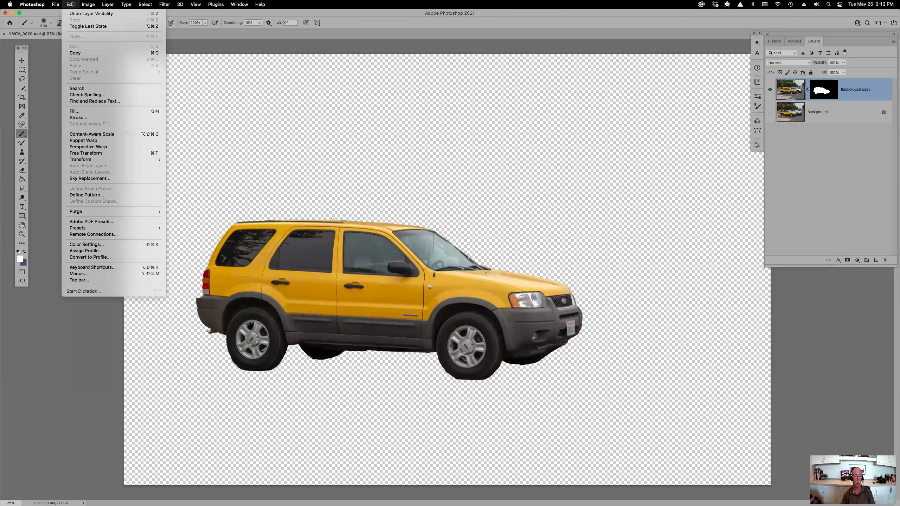
left_click(72, 4)
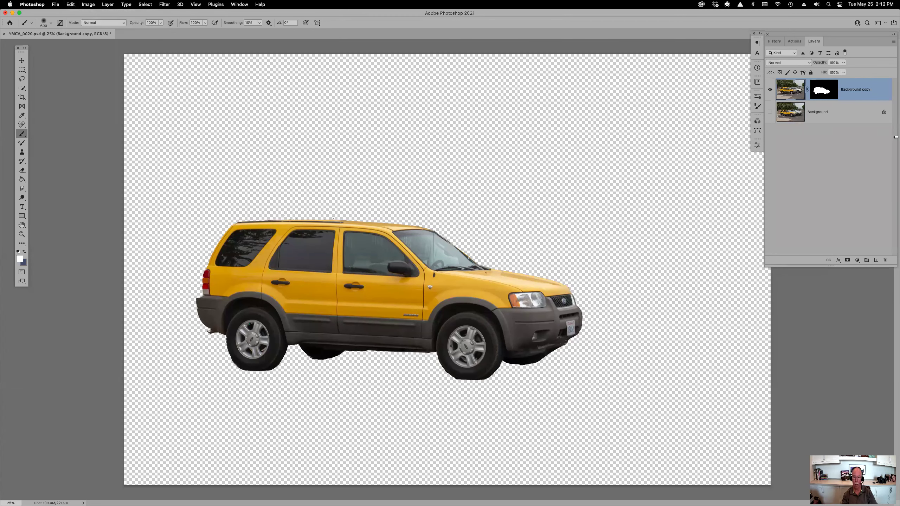
key("super+j")
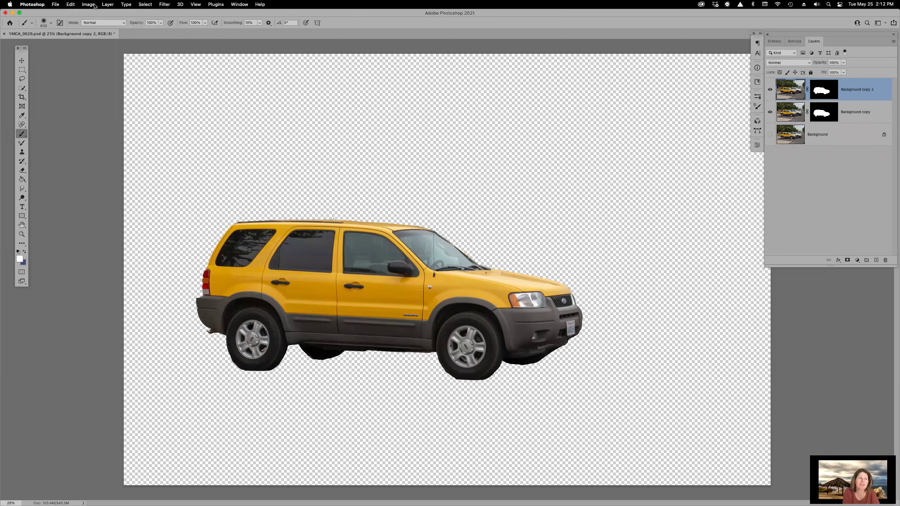
Step: Try Puppet Warp pins on the hood and door of the top car copy, then cancel
left_click(71, 5)
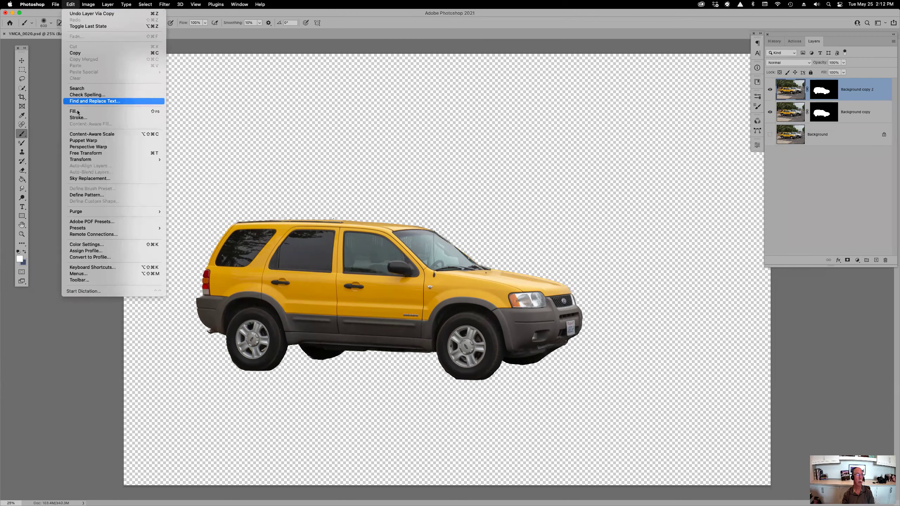
left_click(84, 141)
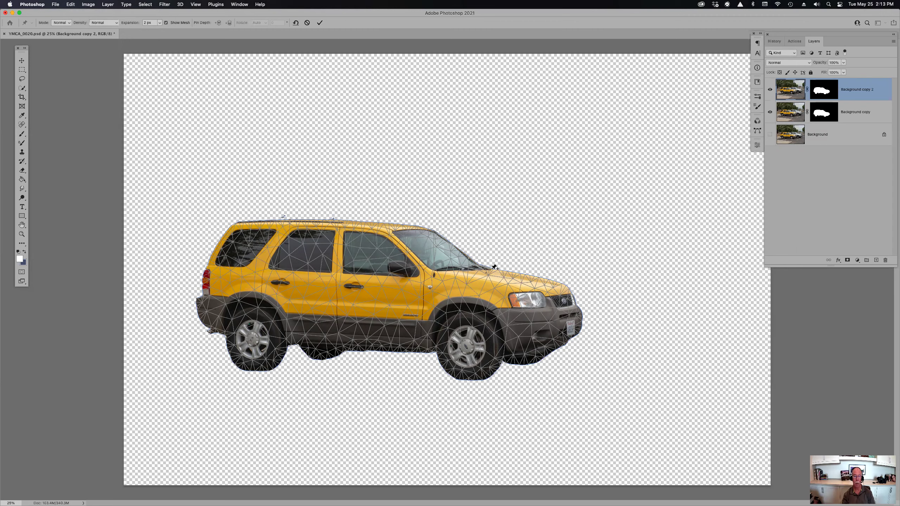
left_click_drag(495, 267, 488, 278)
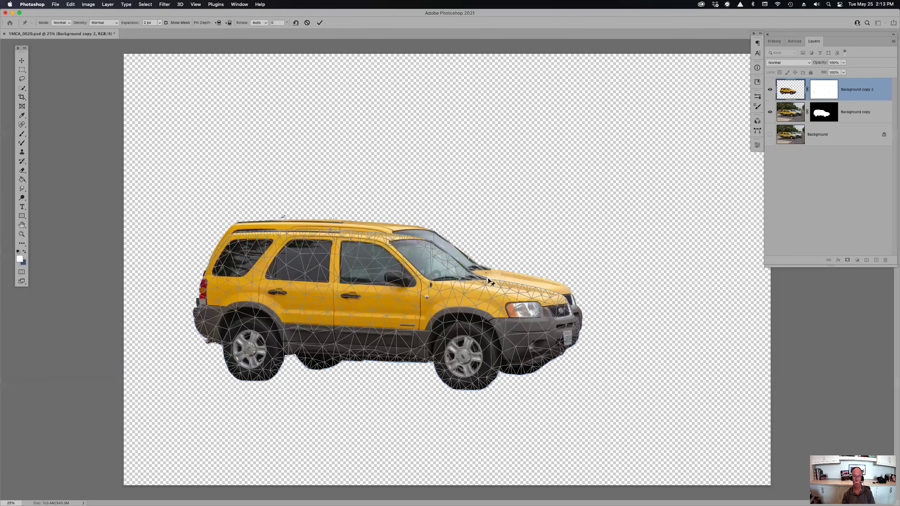
key("super+z")
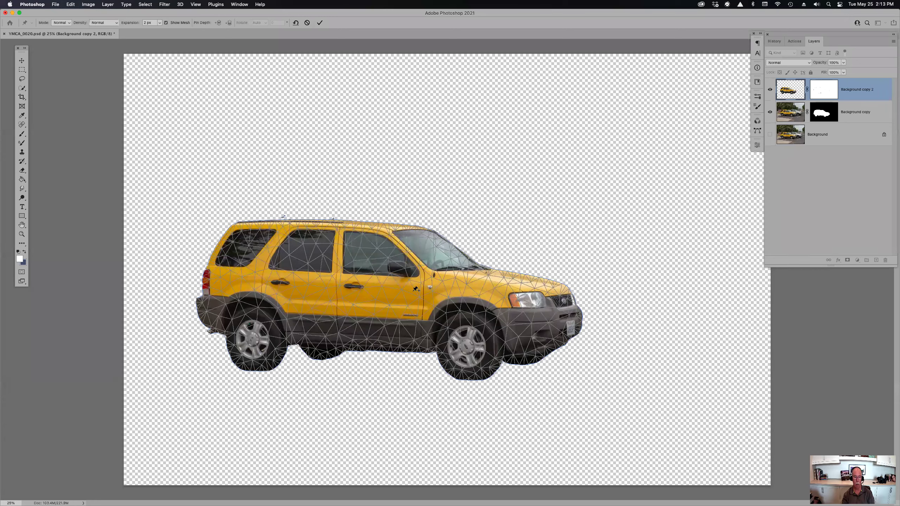
left_click(401, 290)
left_click_drag(491, 270, 496, 271)
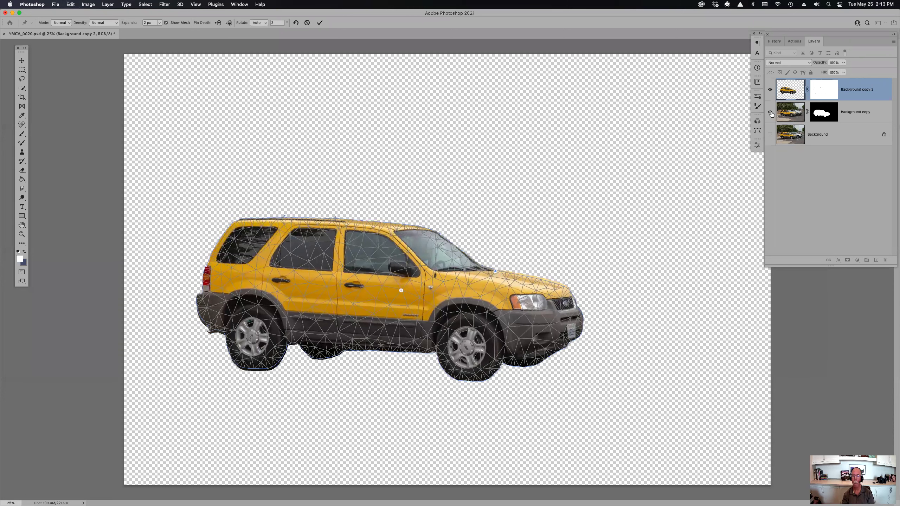
key("Return")
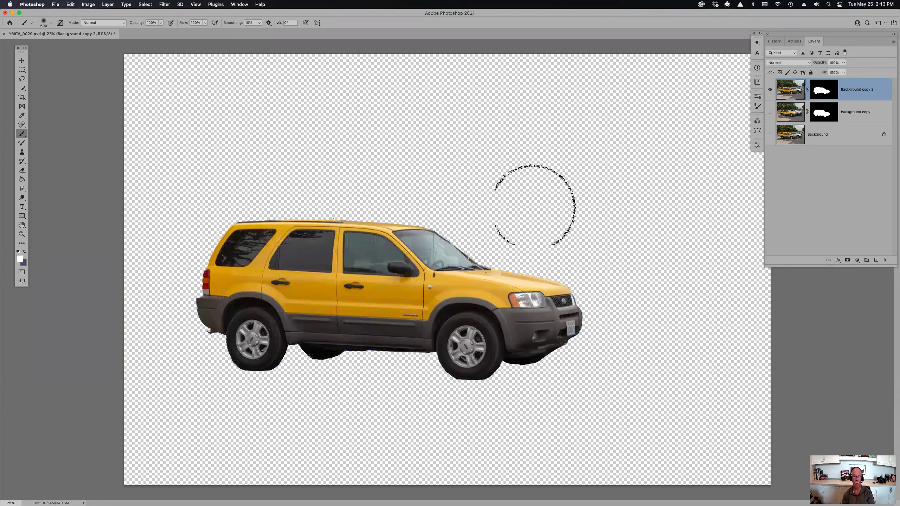
Step: Start Puppet Warp on the car layer, anchoring pins on both doors and the hood's front edge
left_click(70, 5)
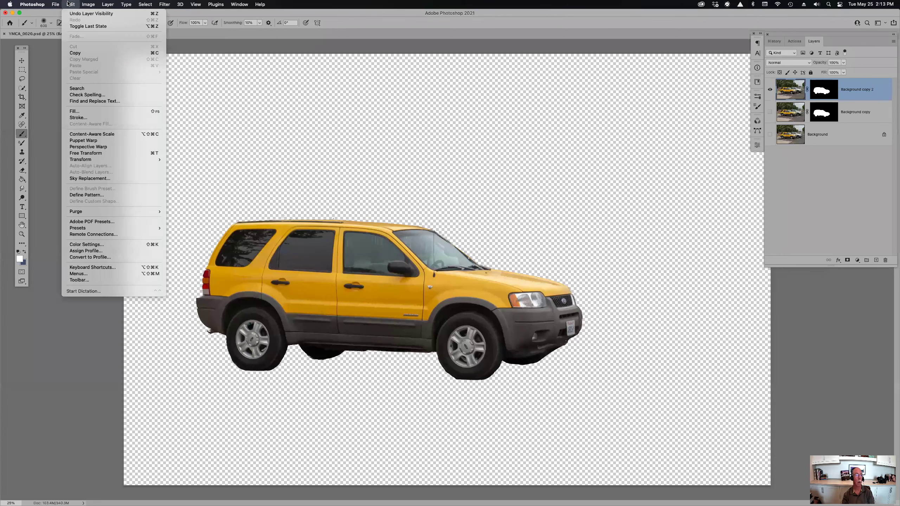
left_click(85, 140)
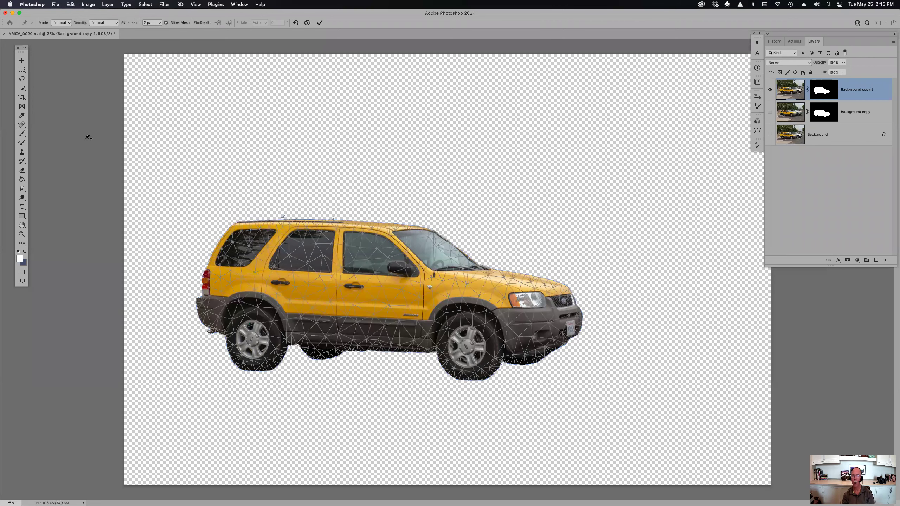
left_click(402, 289)
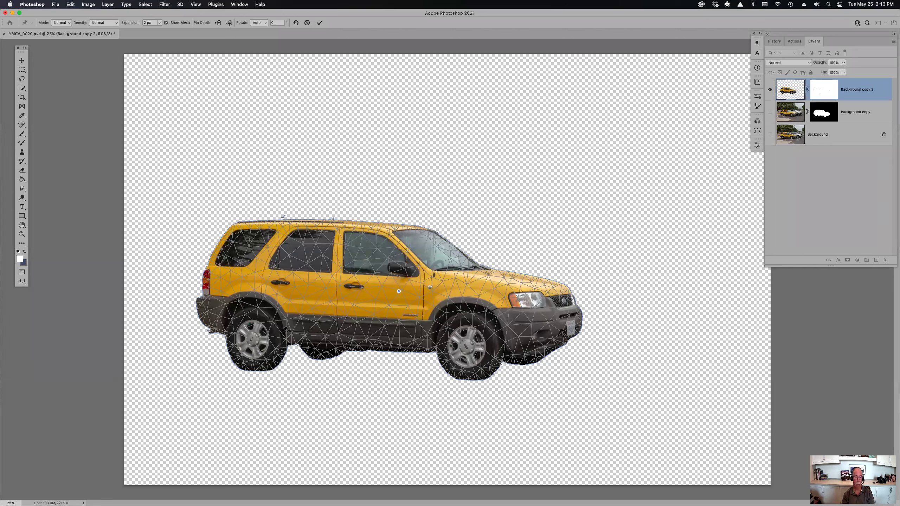
left_click(290, 290)
left_click(569, 288)
Step: Drag pins to bend the hood, front end and windshield, dent the roof, and stretch the front wheel
left_click_drag(549, 285, 514, 273)
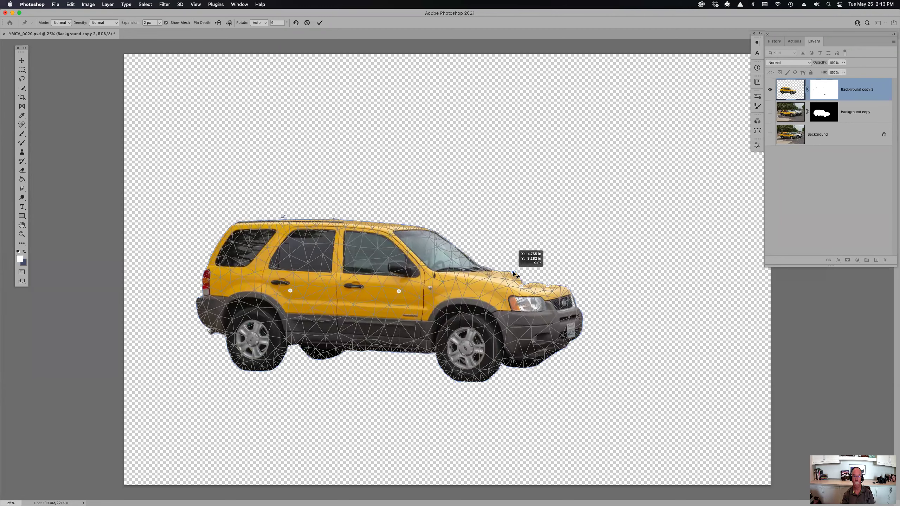
left_click_drag(570, 297, 565, 299)
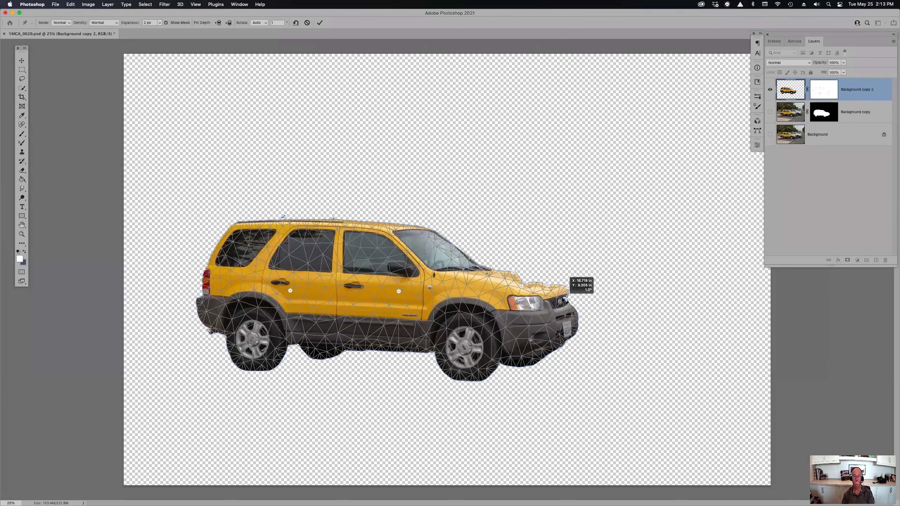
left_click_drag(543, 354, 538, 353)
left_click_drag(493, 267, 489, 277)
left_click_drag(427, 234, 425, 245)
left_click_drag(357, 222, 381, 225)
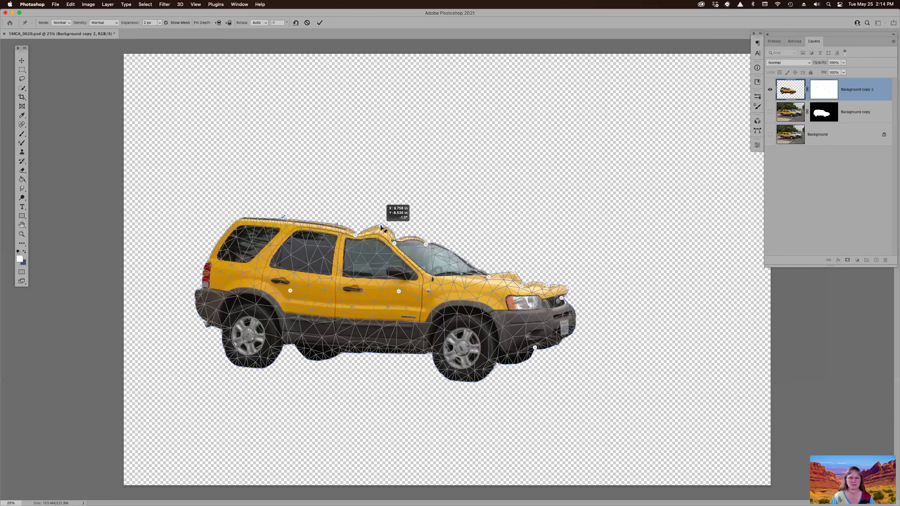
mouse_move(455, 268)
left_mouse_down()
mouse_move(471, 282)
mouse_move(462, 284)
left_mouse_up()
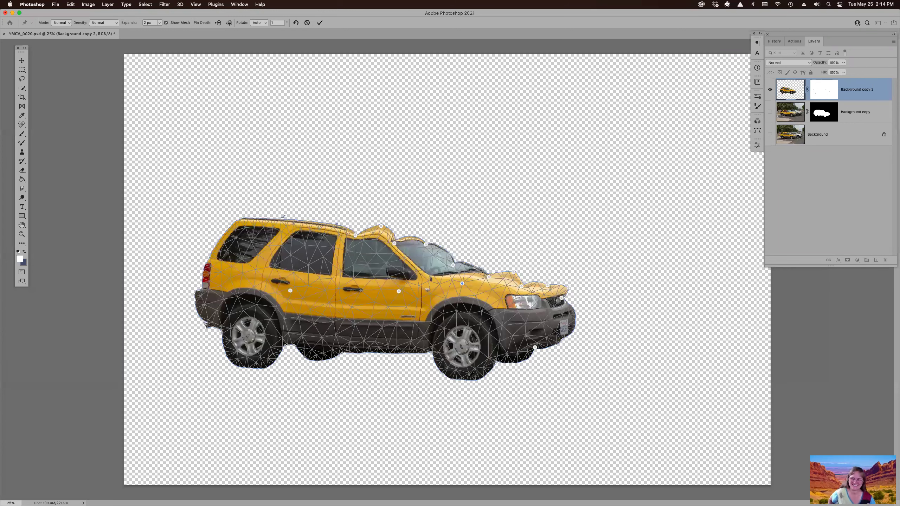
left_click_drag(487, 378, 496, 380)
Step: Pin and pull the front wheel's bottom to warp the wheel outward
left_click(449, 376)
left_click_drag(434, 378, 425, 379)
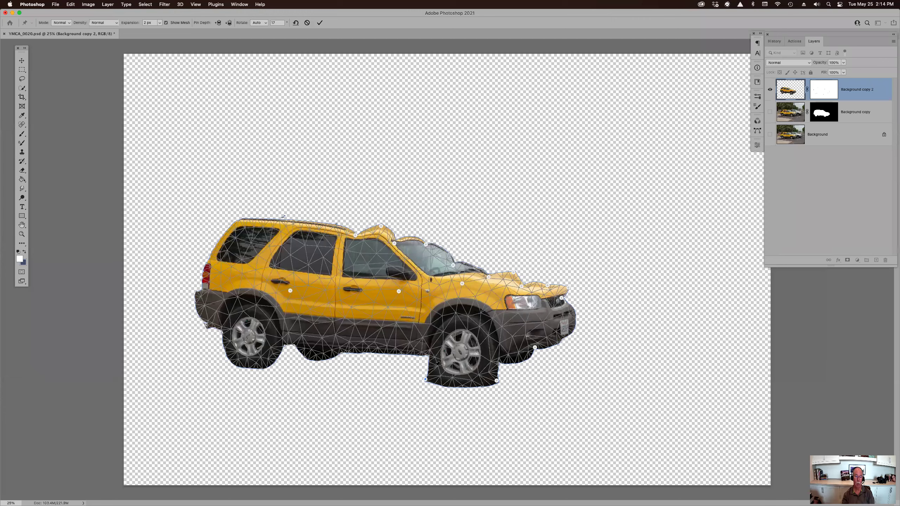
left_click_drag(440, 365, 445, 366)
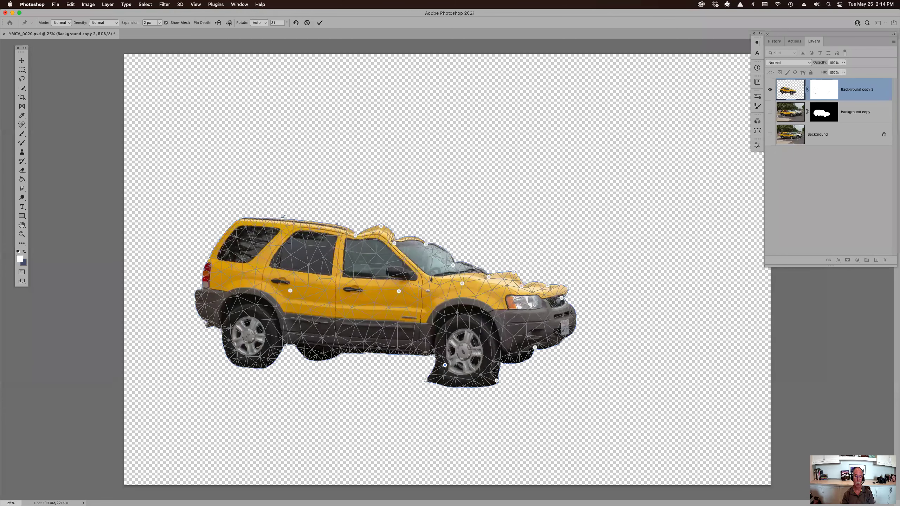
left_click_drag(501, 371, 487, 373)
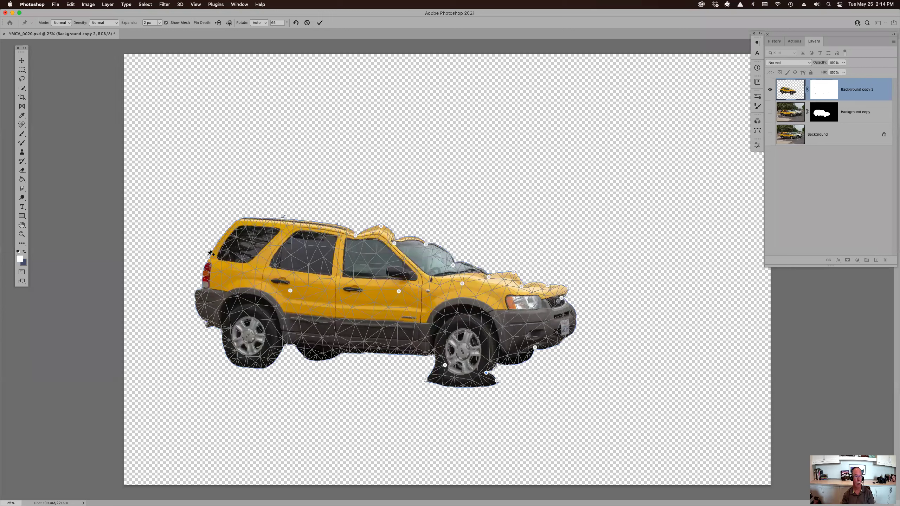
Step: Pin the rear window, rear door, lower body and roof, dip the rear roof, and commit the warp
left_click(230, 259)
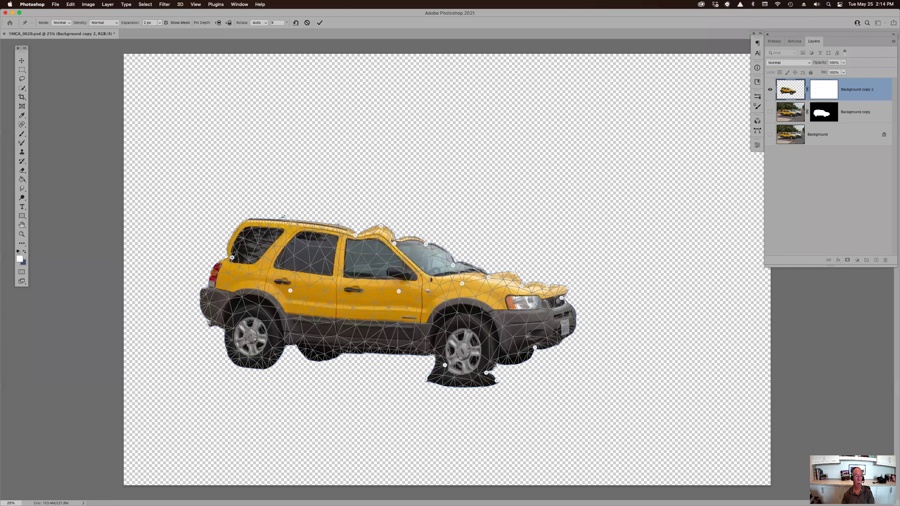
left_click_drag(244, 241, 256, 262)
left_click(245, 286)
left_click(335, 324)
left_click(369, 324)
left_click(345, 268)
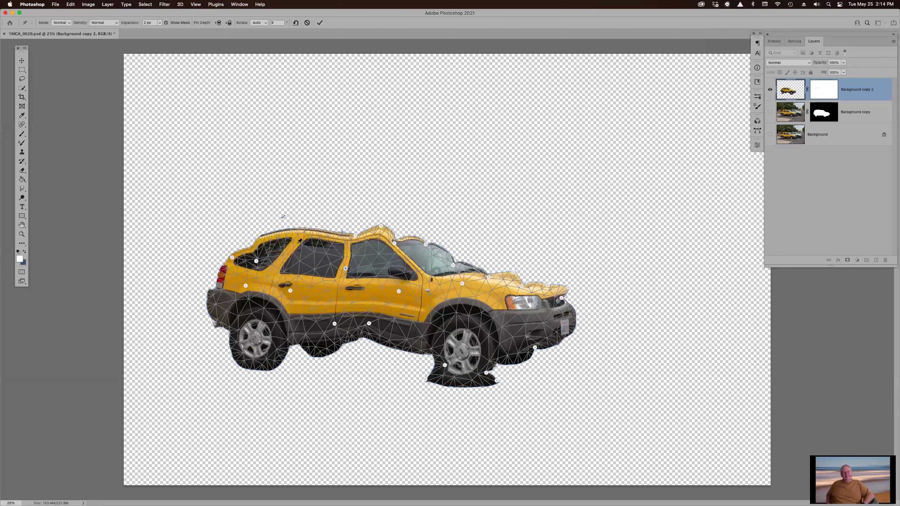
left_click_drag(311, 237, 294, 254)
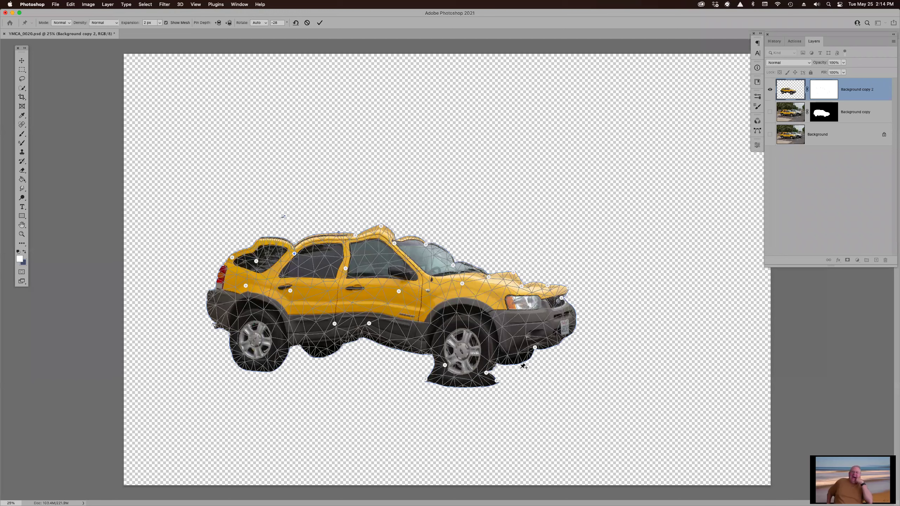
key("Return")
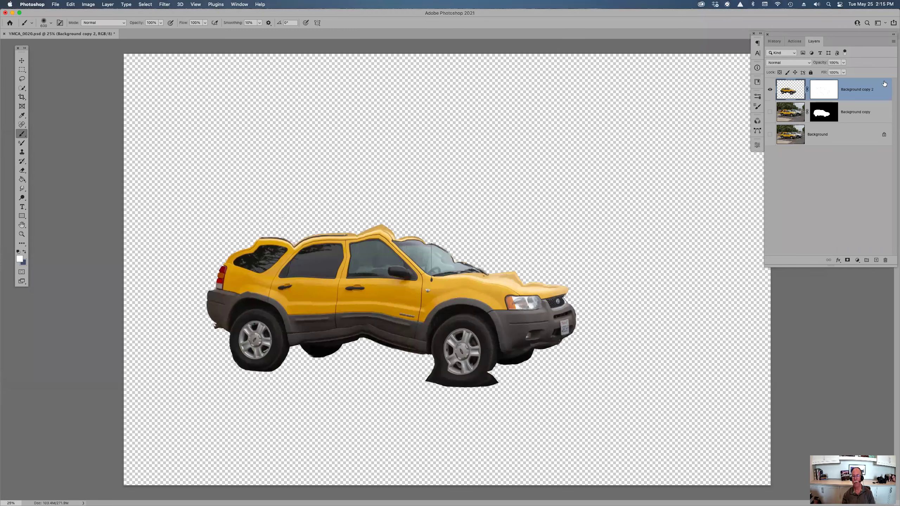
Step: Toggle Background copy and Background copy 2 visibility to compare, ending with both shown
left_click(770, 112)
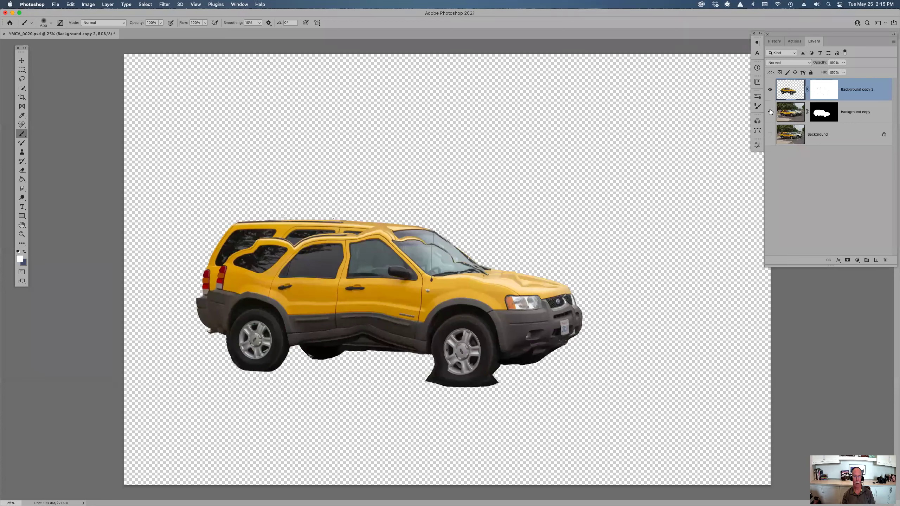
left_click(771, 89)
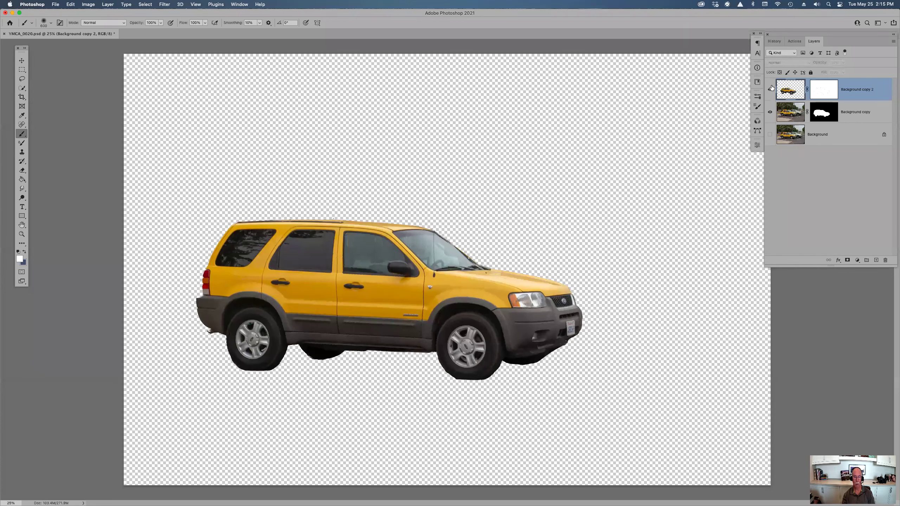
left_click(771, 89)
left_click(771, 113)
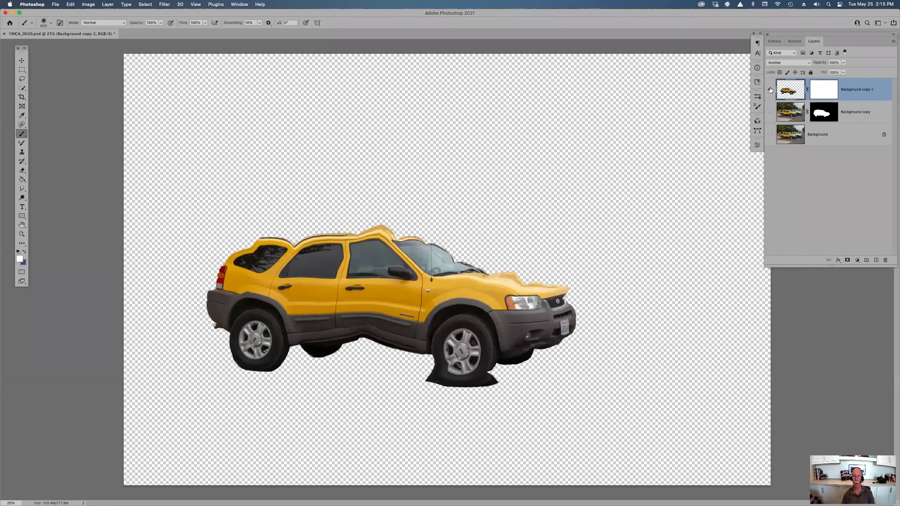
left_click(771, 89)
left_click(770, 112)
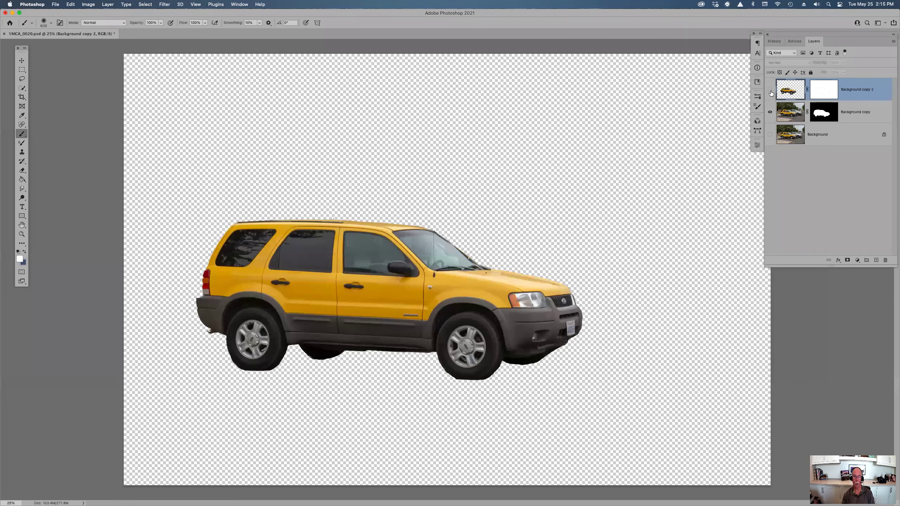
left_click(770, 90)
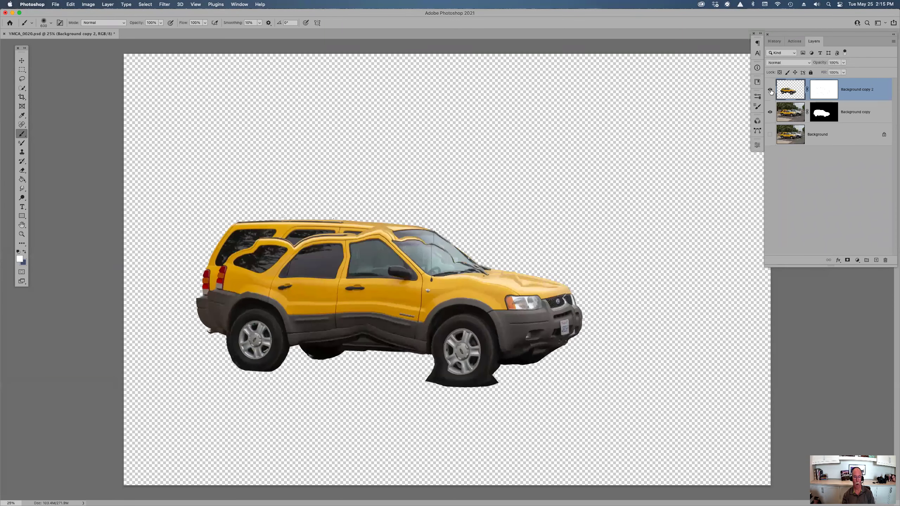
left_click(770, 112)
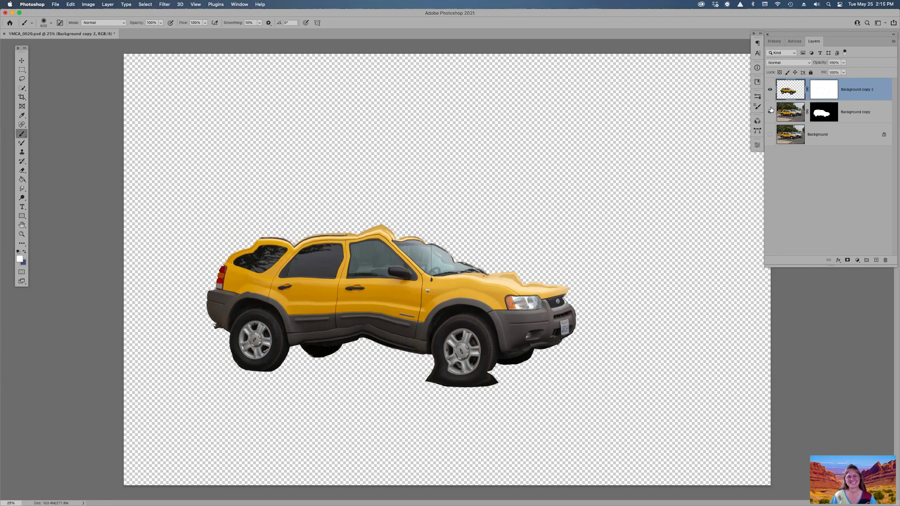
left_click(771, 112)
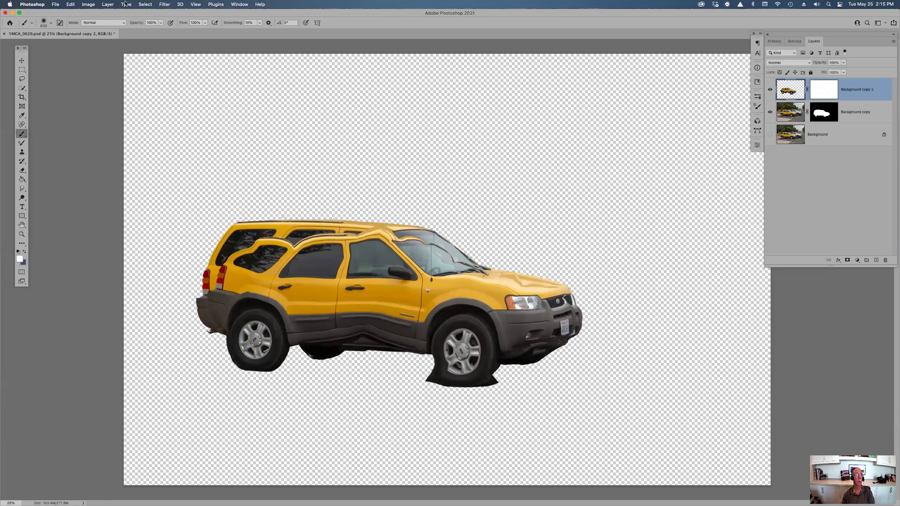
Step: Revert the document to its last saved version with File > Revert
left_click(88, 4)
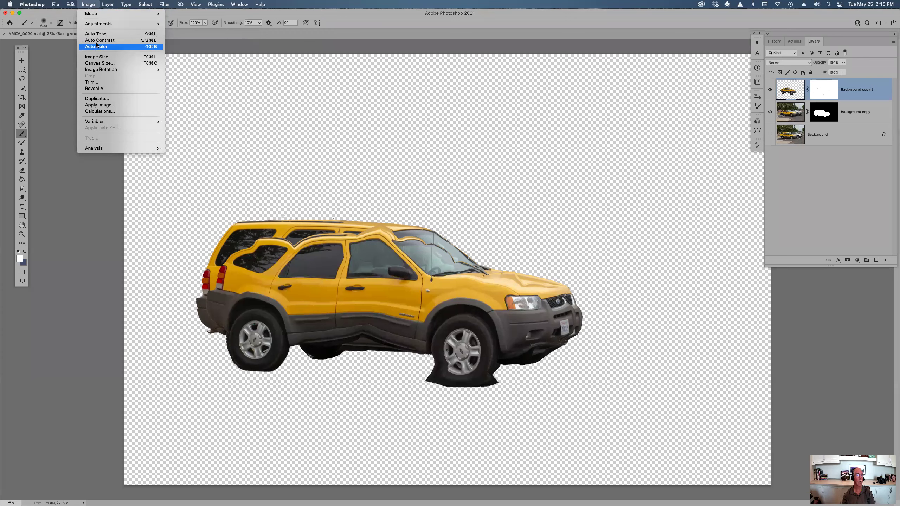
mouse_move(109, 5)
mouse_move(73, 4)
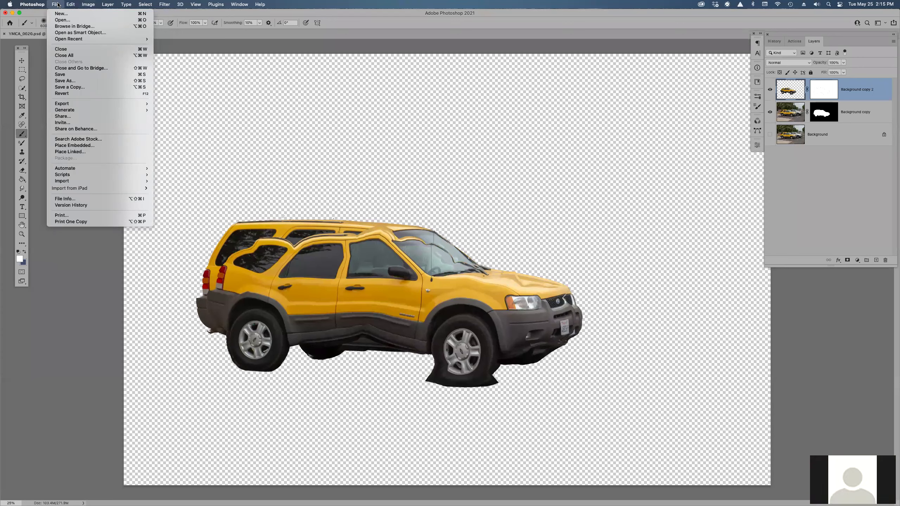
mouse_move(195, 4)
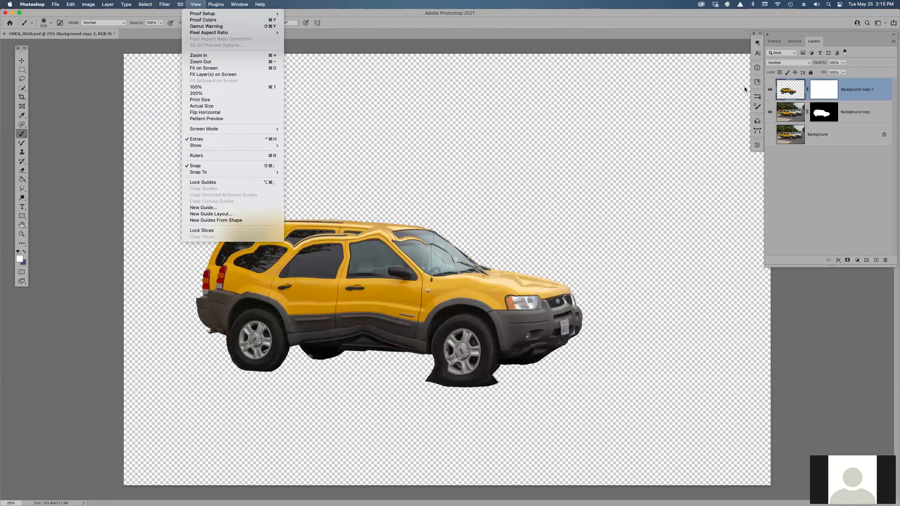
left_click(58, 4)
left_click(56, 4)
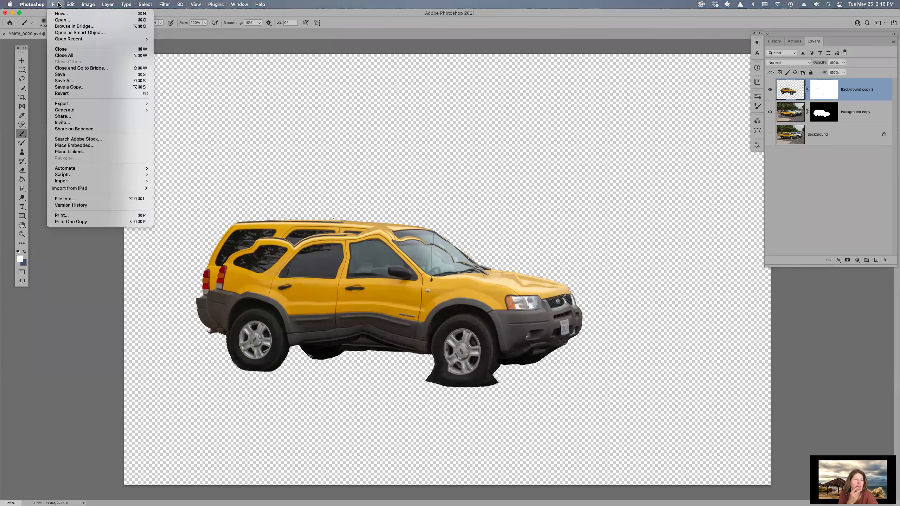
left_click(67, 93)
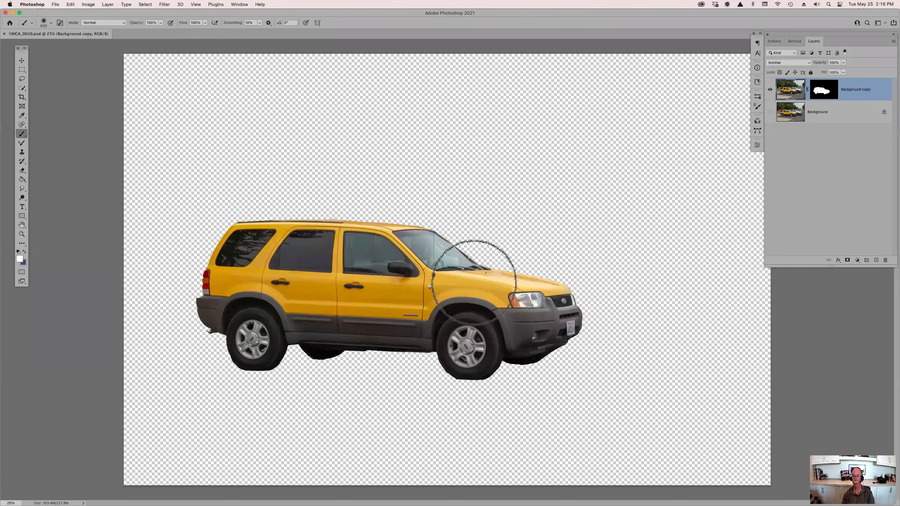
Step: Step back in History to the Layer Via Copy state and hide the Background copy layer
left_click(770, 112)
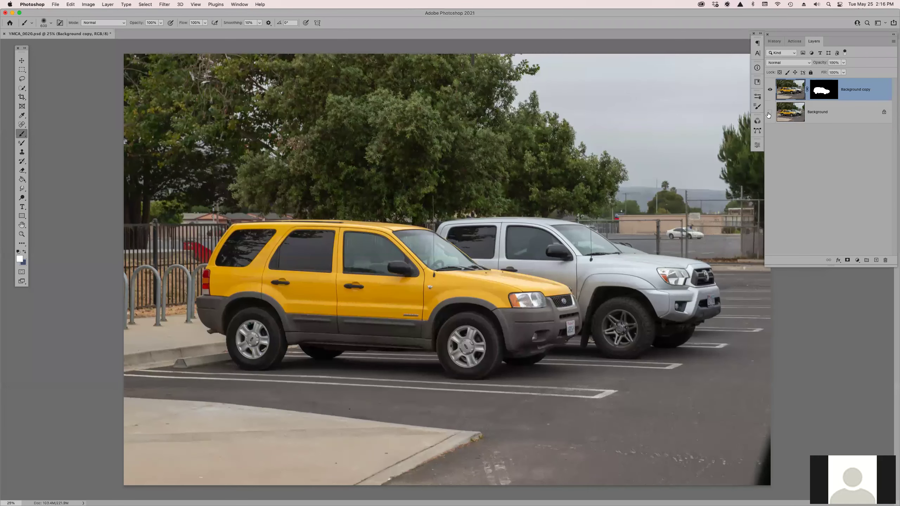
left_click(769, 113)
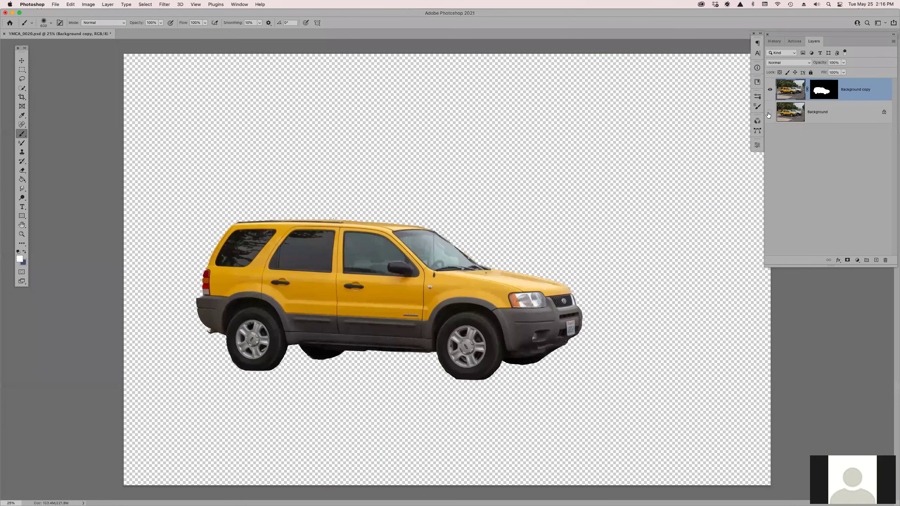
left_click(775, 42)
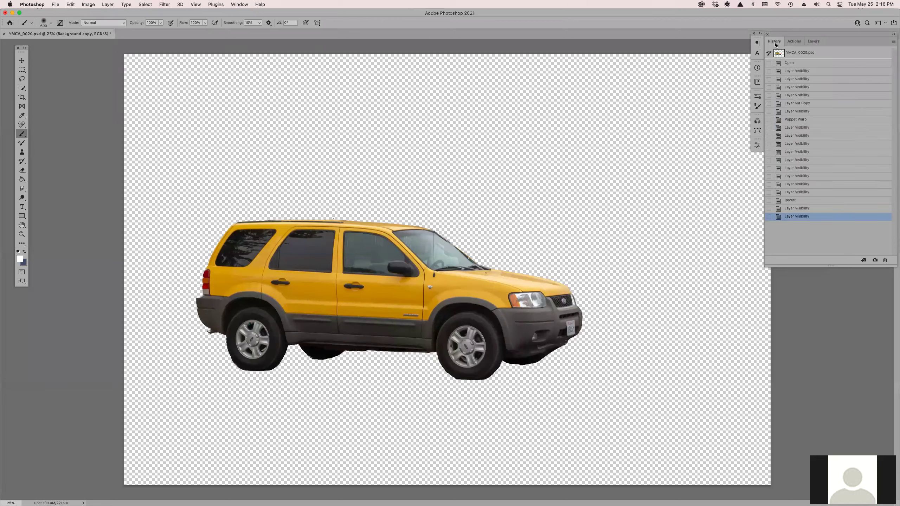
left_click(797, 193)
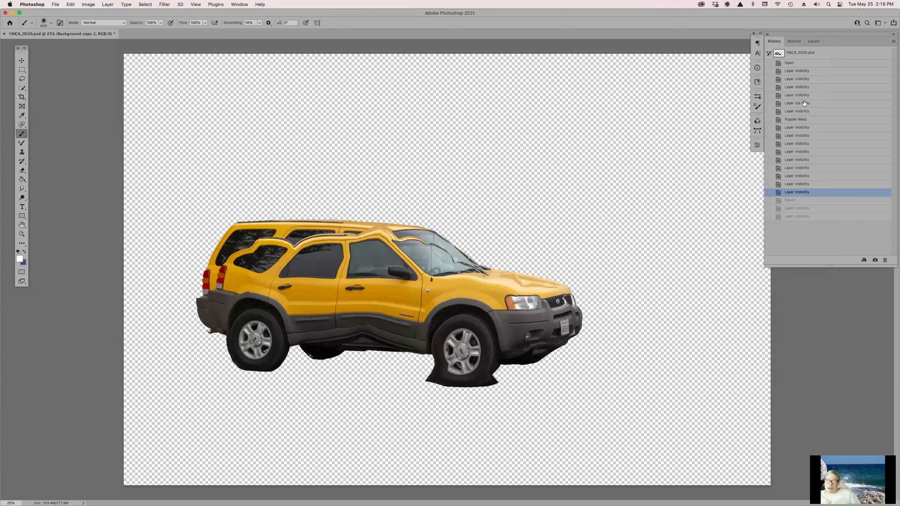
left_click(804, 103)
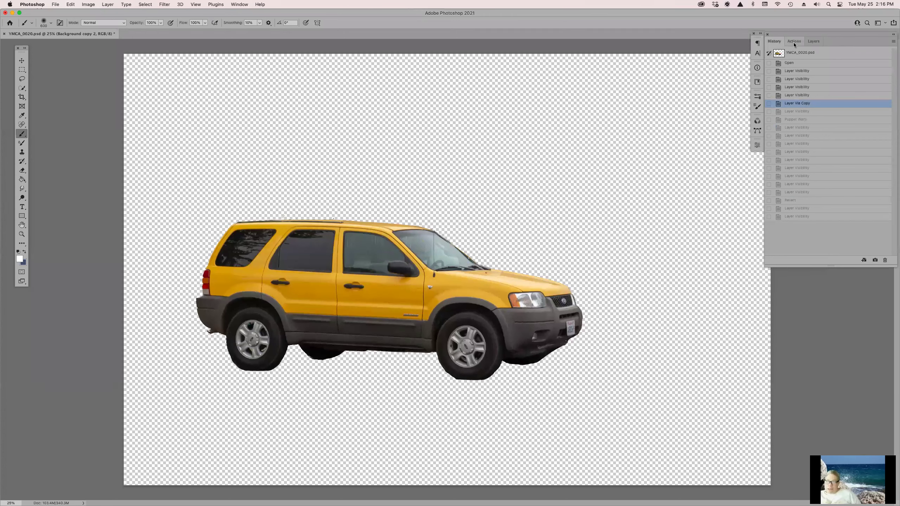
left_click(814, 41)
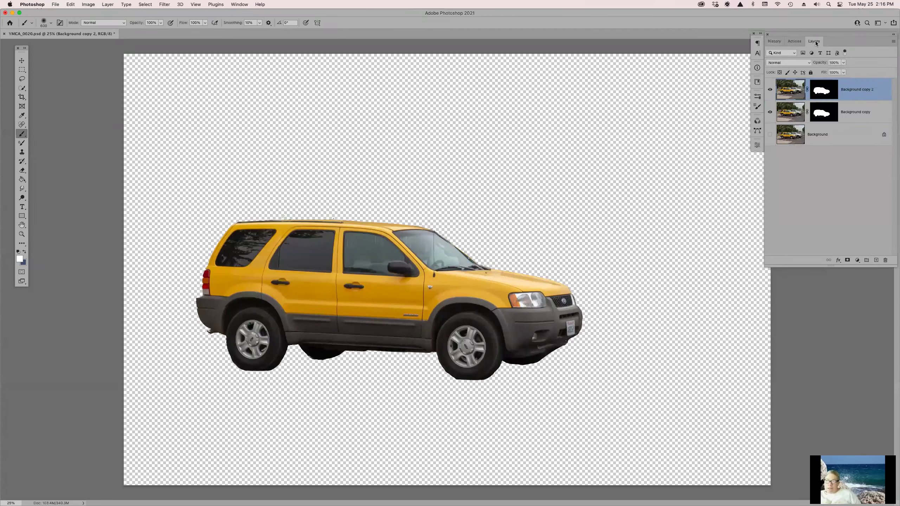
left_click(772, 112)
mouse_move(720, 502)
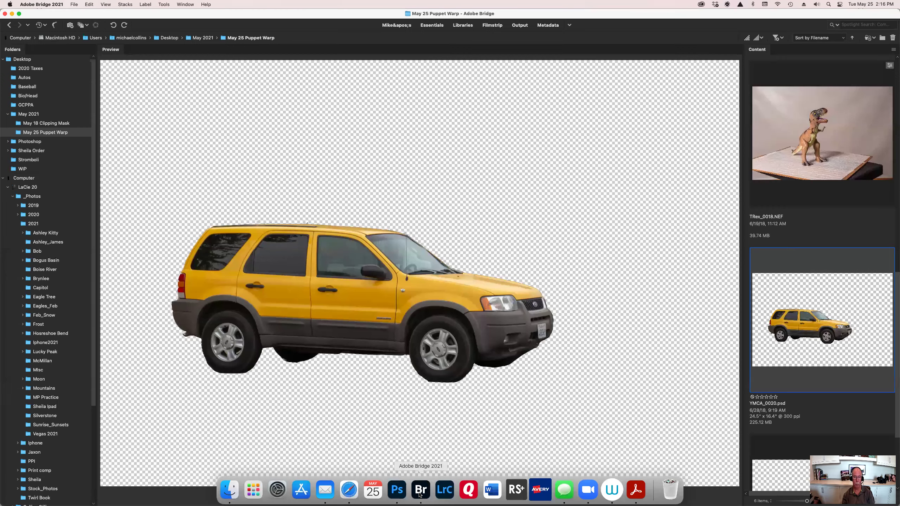
Step: In Bridge, browse to Stock_Photos > Texture_Shots and select After The Fire.tif
left_click(421, 491)
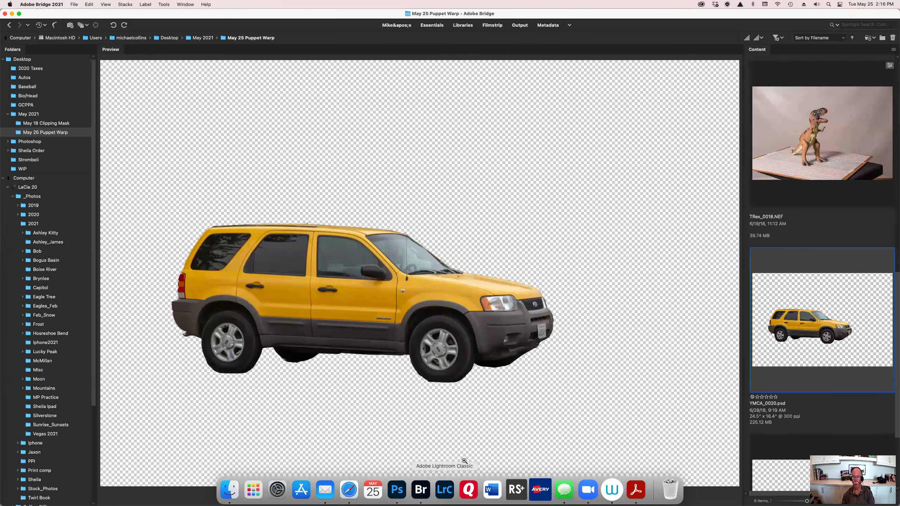
left_click(17, 224)
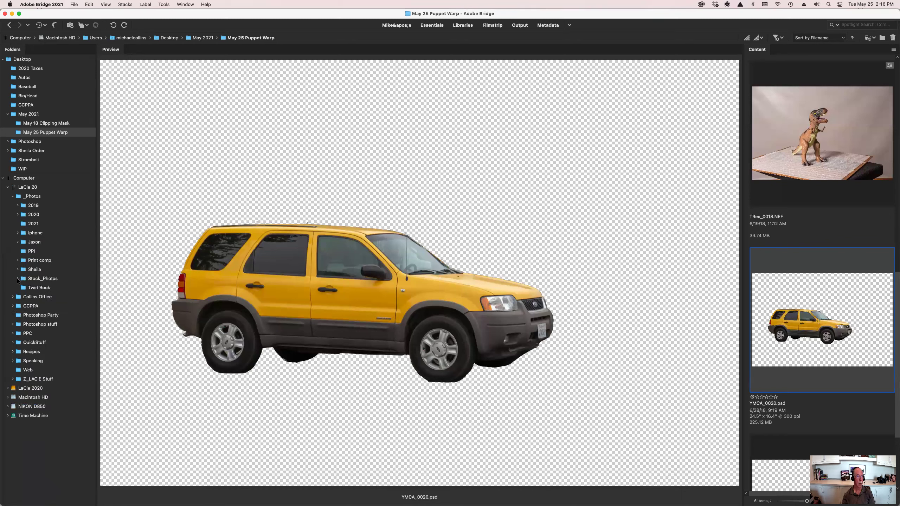
left_click(18, 279)
scroll(28, 282, "down", 10)
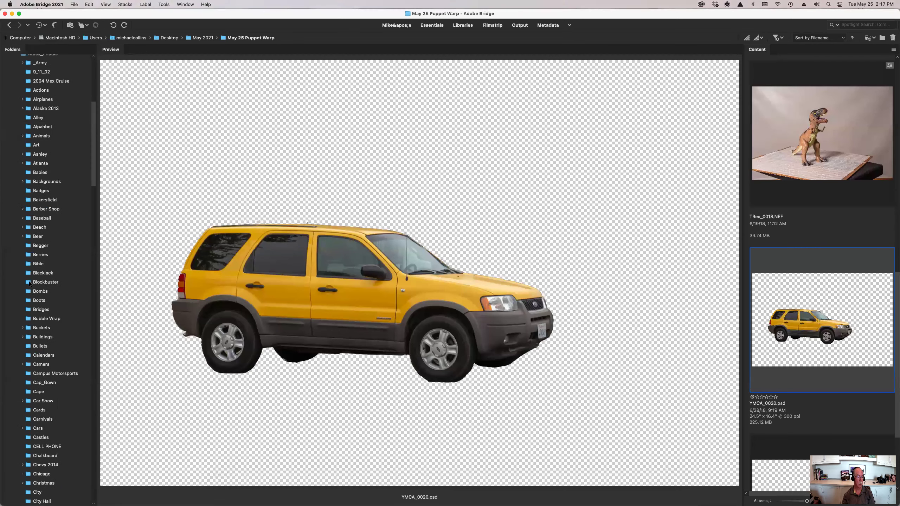
scroll(32, 283, "down", 15)
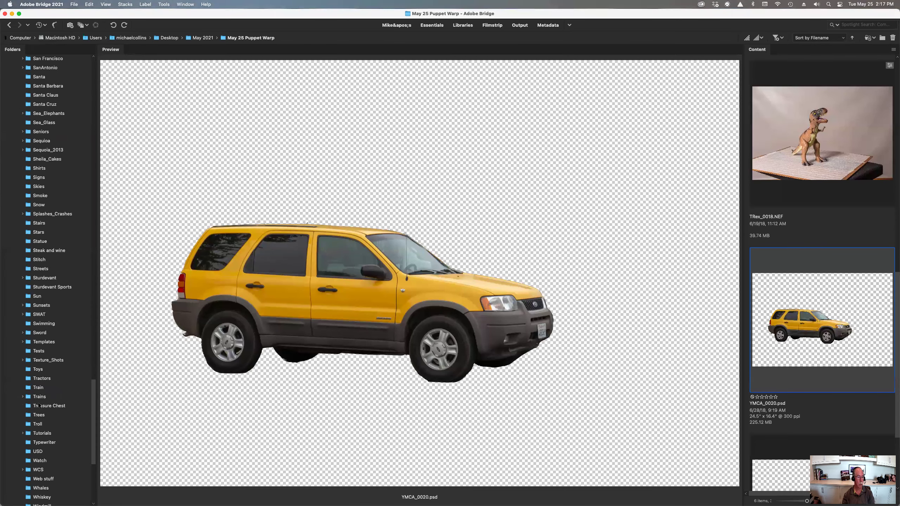
left_click(45, 362)
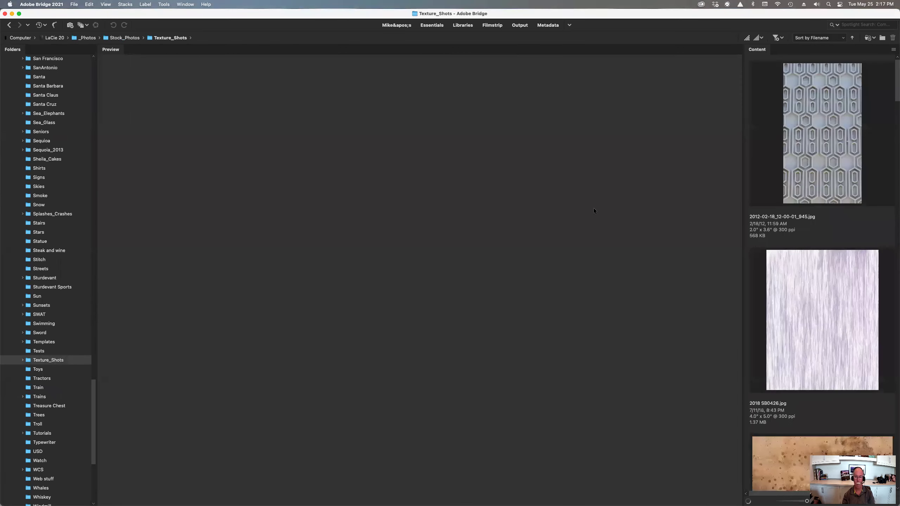
scroll(823, 309, "down", 1)
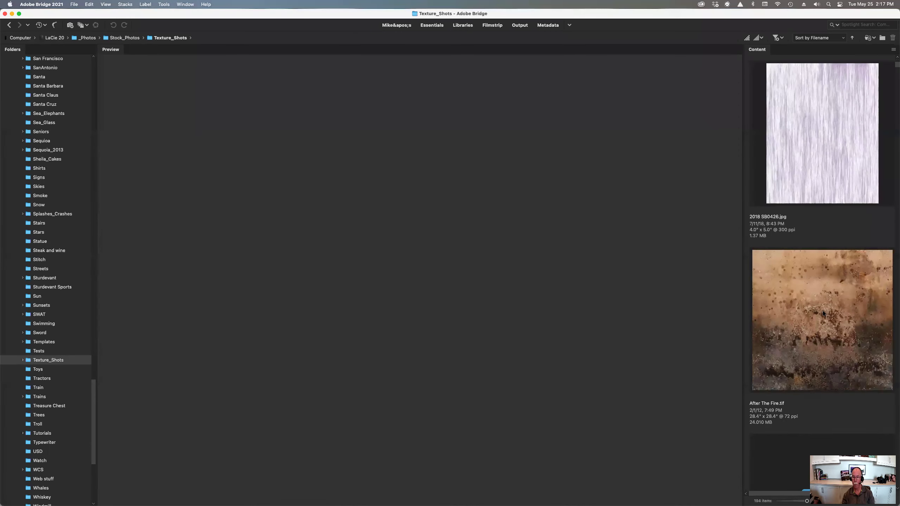
left_click(825, 318)
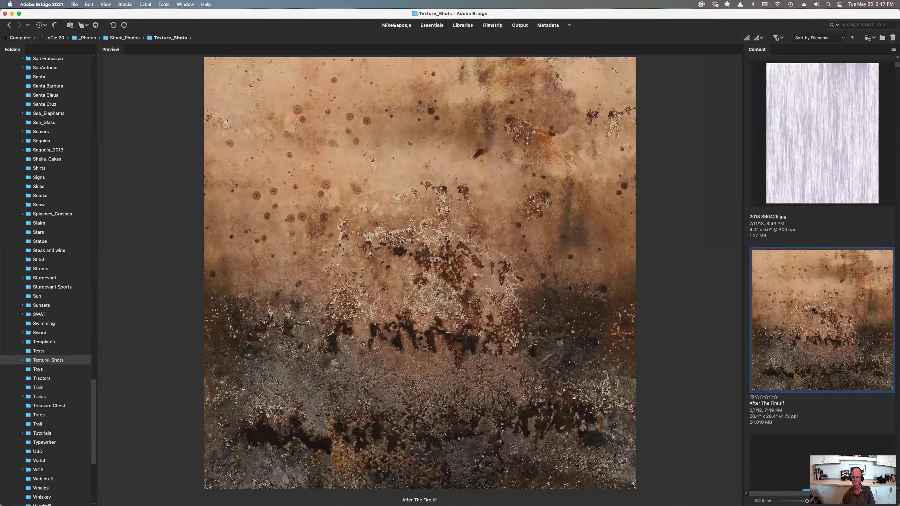
Step: Place After The Fire.tif in Photoshop, dismiss the busy warning, and retry from its context menu
right_click(811, 304)
mouse_move(779, 380)
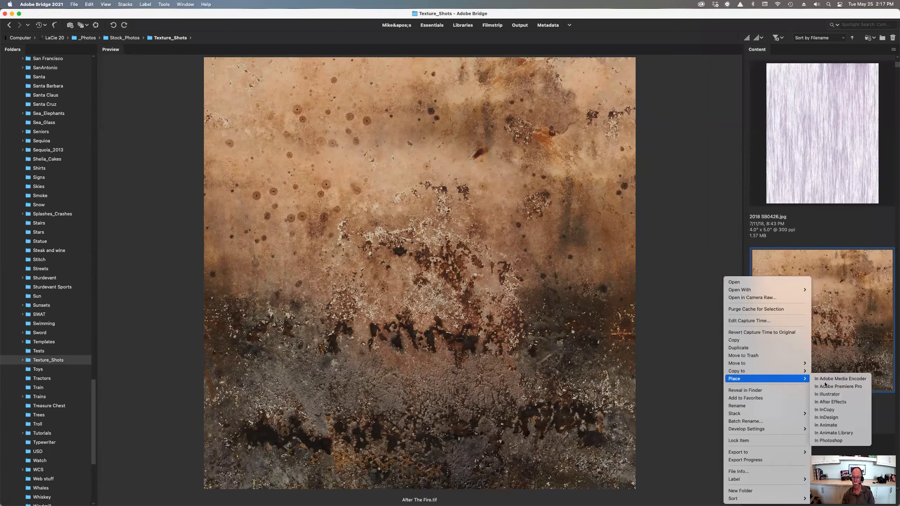
left_click(828, 441)
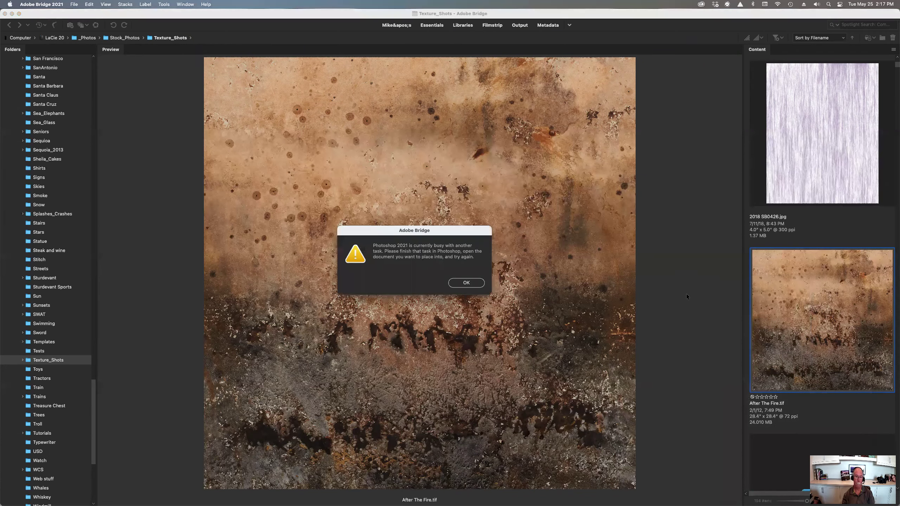
left_click(467, 283)
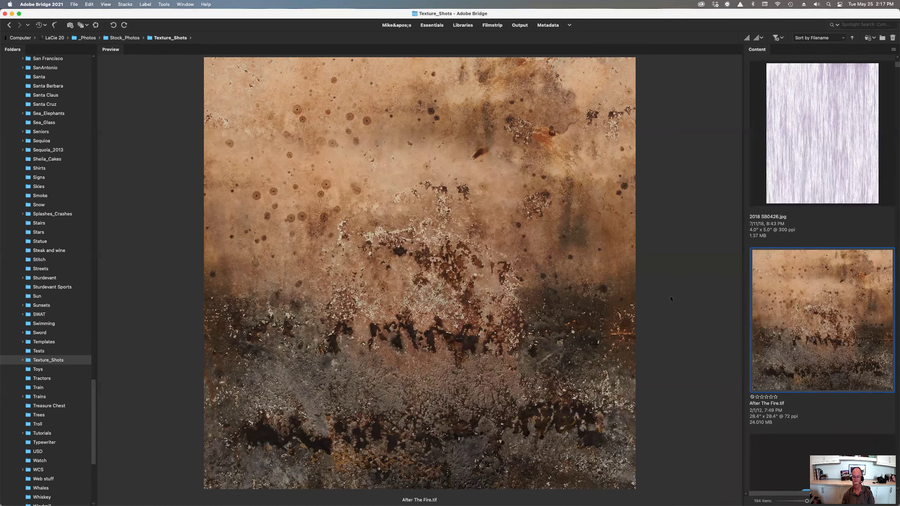
right_click(803, 304)
mouse_move(815, 378)
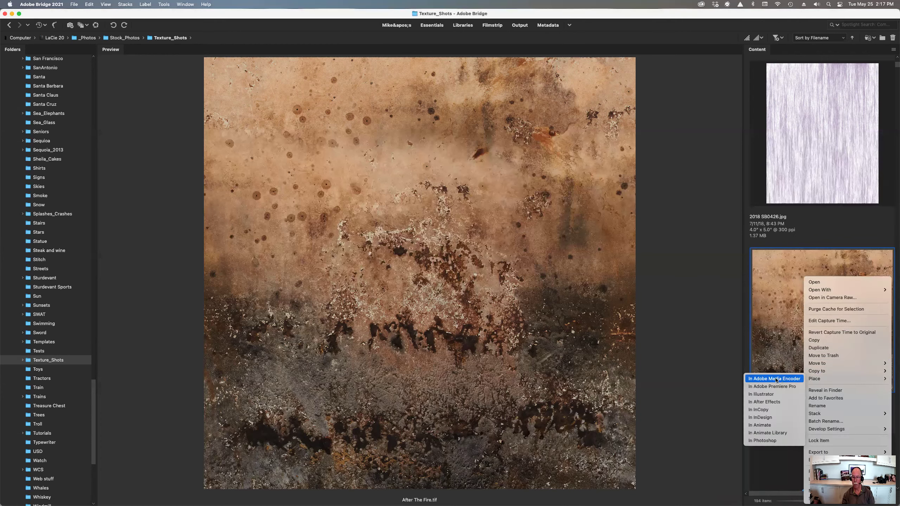
Step: Place the texture below Background copy 2 and stretch it across the full canvas width
left_click(774, 441)
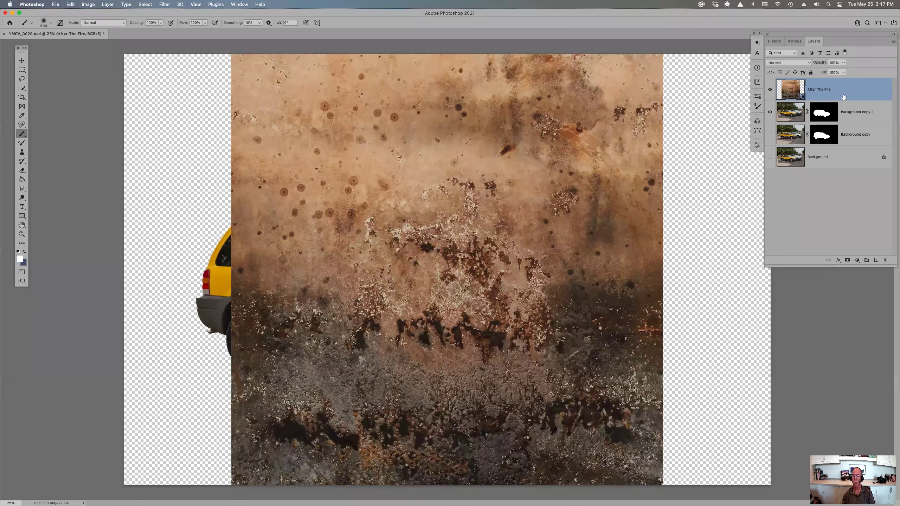
left_click_drag(851, 99, 853, 124)
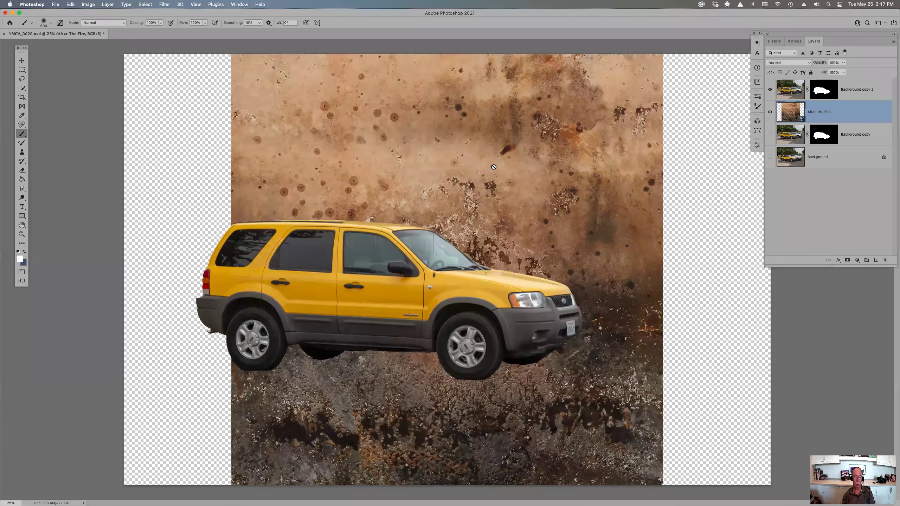
key("super+t")
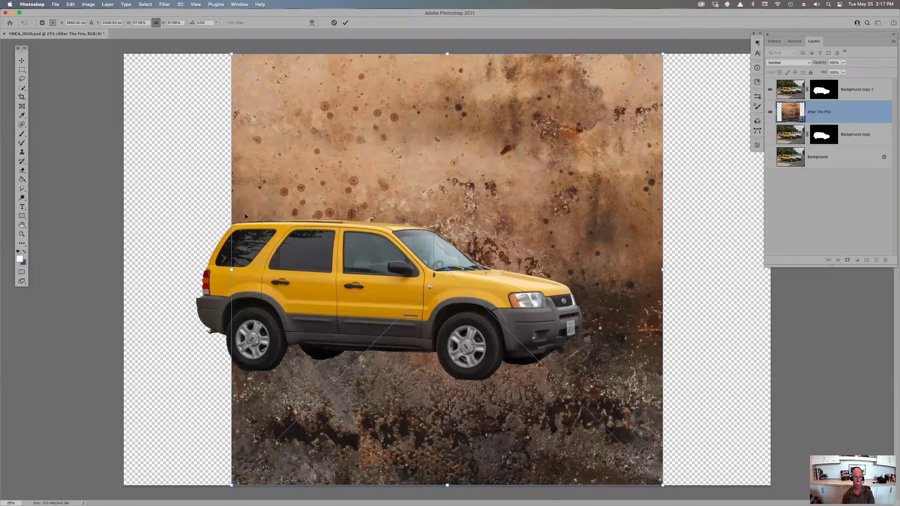
left_click_drag(229, 270, 119, 270)
left_click_drag(664, 270, 772, 272)
key("Return")
Step: Apply the layer mask permanently on the Background copy 2 car layer
key("b")
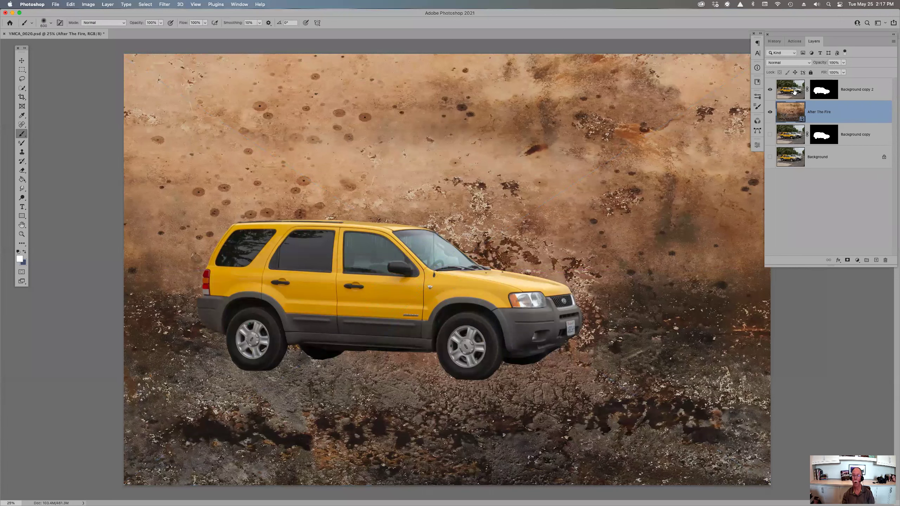
left_click(805, 89)
right_click(827, 90)
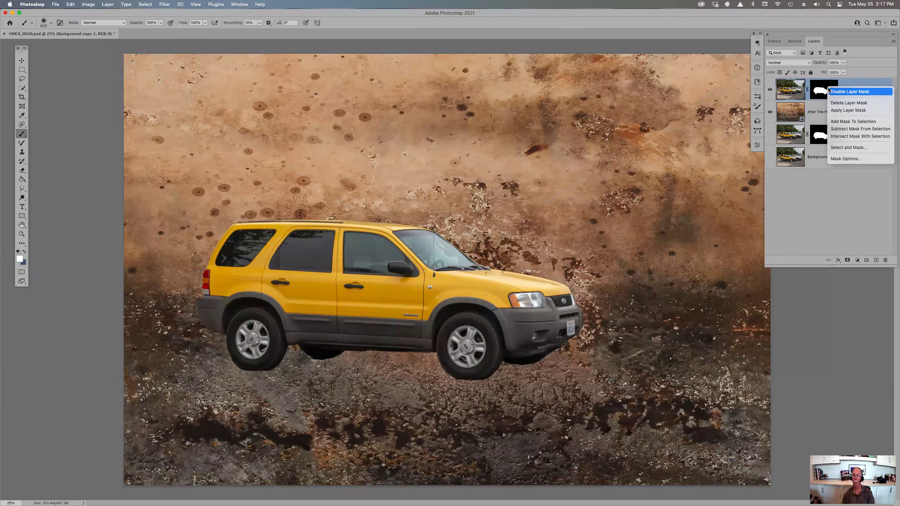
left_click(841, 110)
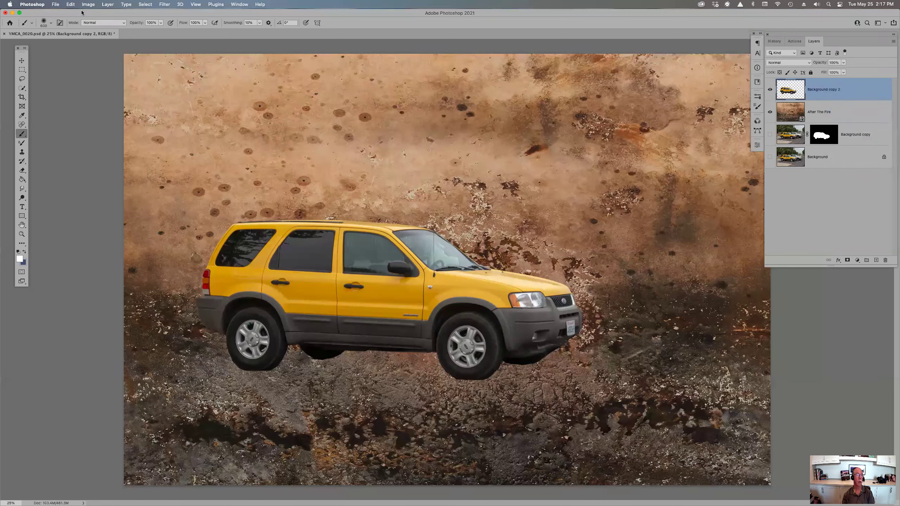
left_click(70, 5)
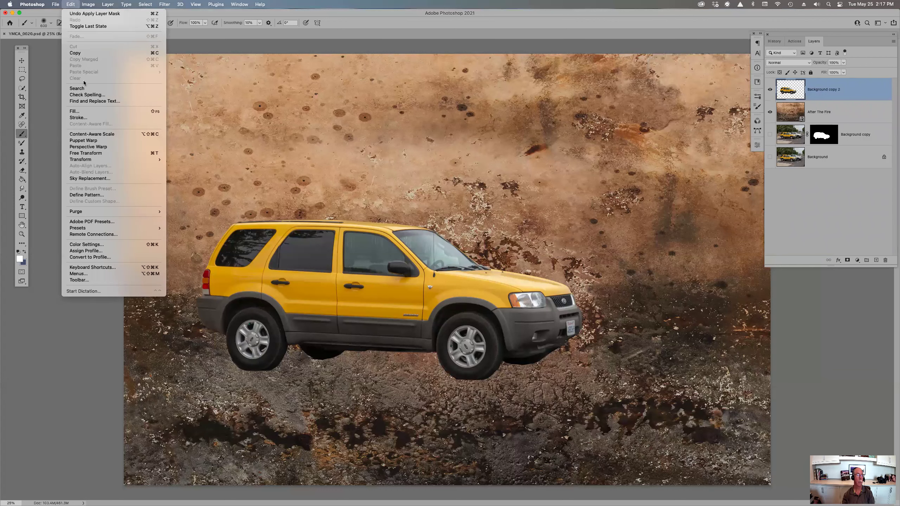
Step: Puppet-warp the car with More Points density, pinning door, body and hood, and bending the front end down
left_click(91, 140)
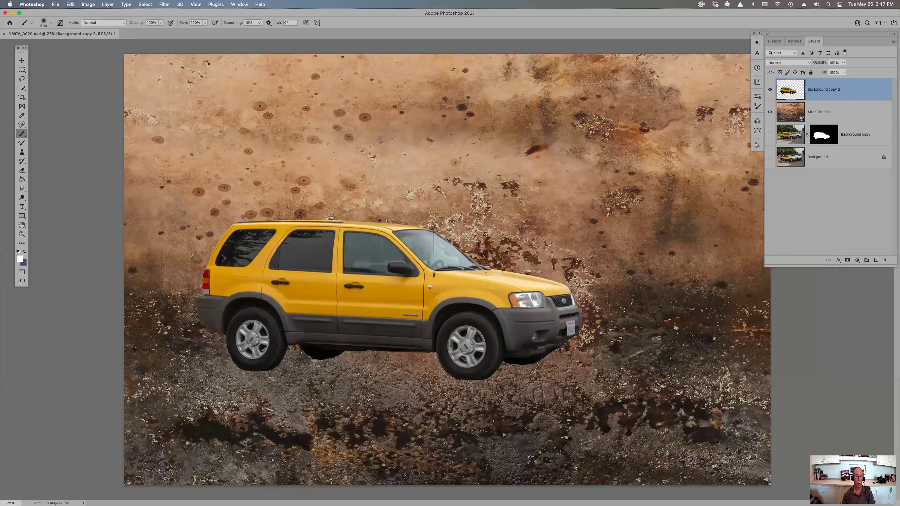
left_click(117, 22)
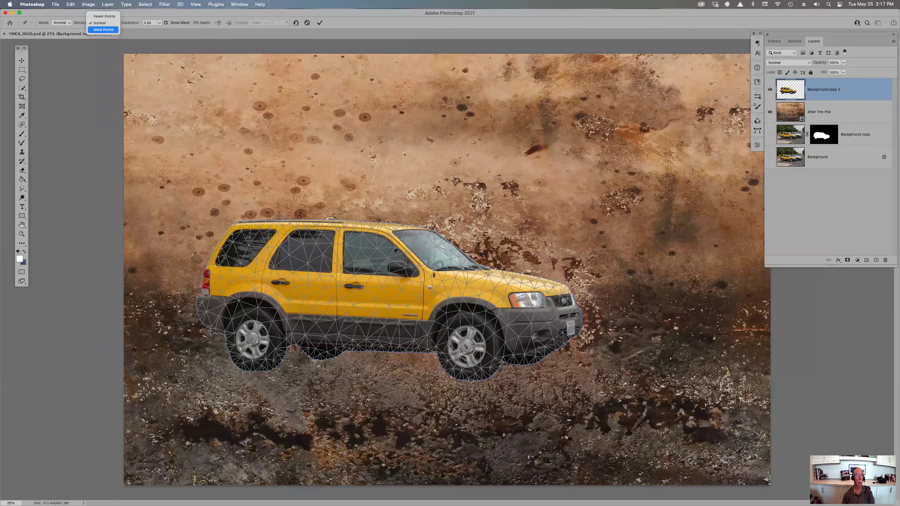
key("Return")
left_click(379, 302)
left_click(352, 344)
left_click(500, 277)
left_click(515, 275)
left_click(519, 287)
left_click_drag(555, 292, 548, 309)
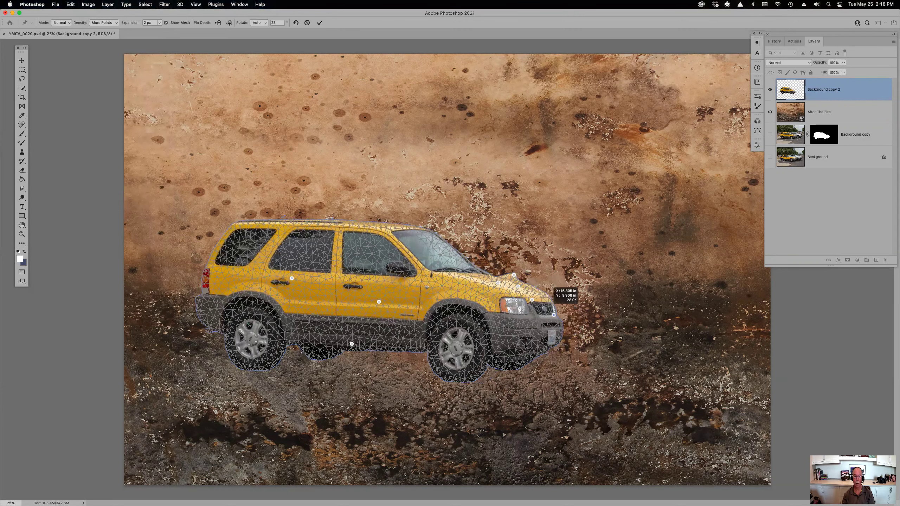
left_click_drag(526, 341, 522, 338)
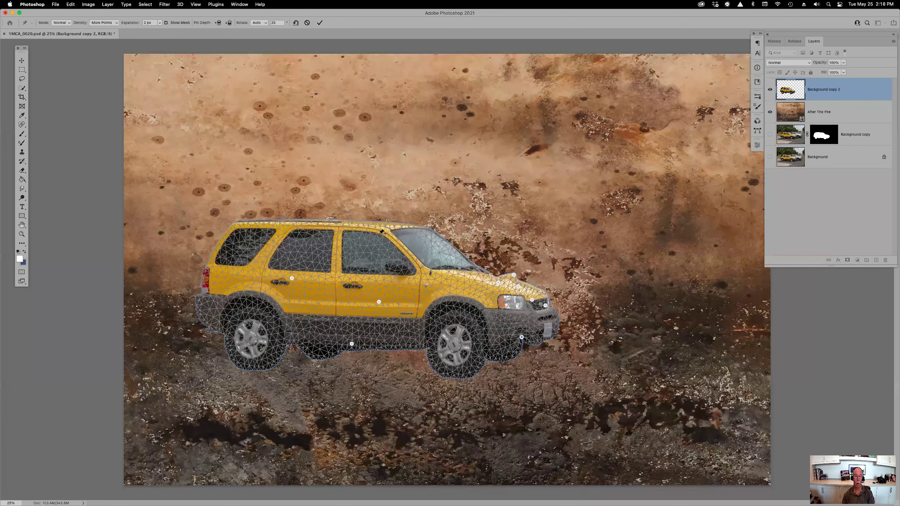
Step: Pin the roof, bend the roofline, pull the rear right and upward, and commit the warp
left_click(364, 253)
left_click(409, 252)
mouse_move(312, 227)
left_mouse_down()
mouse_move(322, 184)
mouse_move(305, 238)
left_mouse_up()
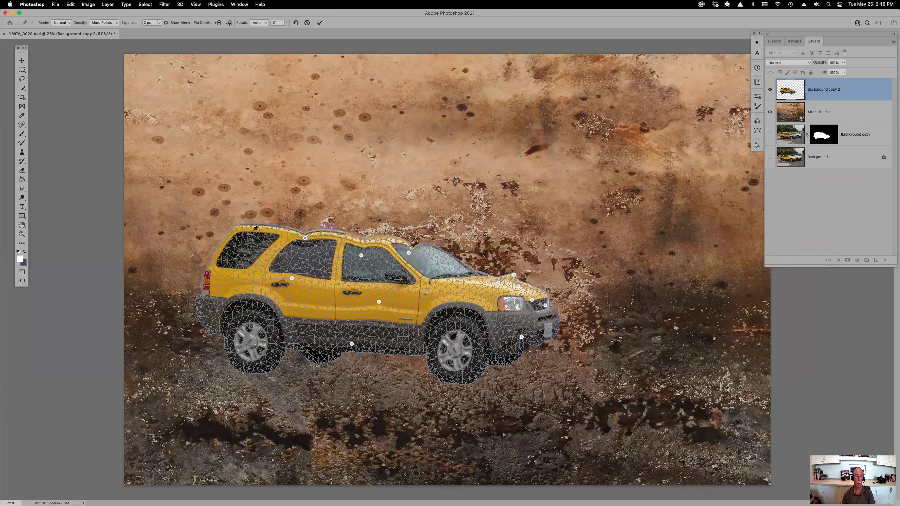
left_click_drag(229, 269, 265, 269)
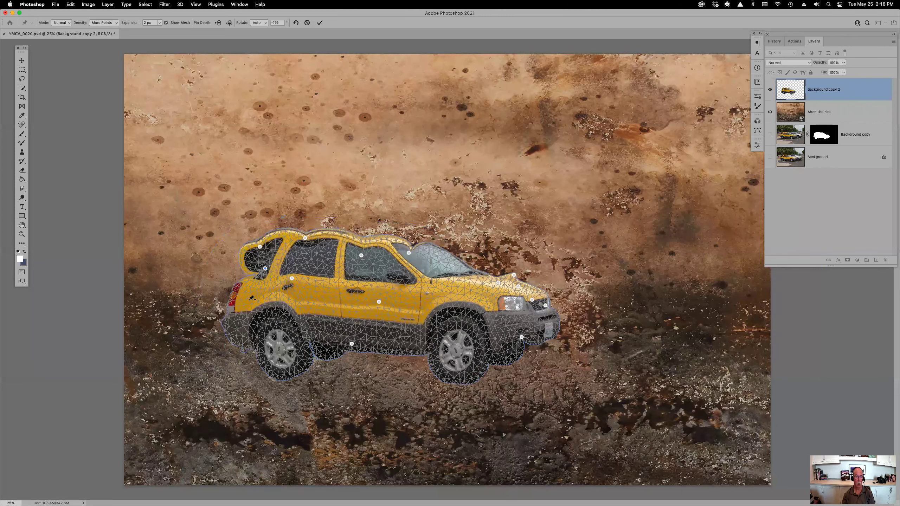
left_click(251, 302)
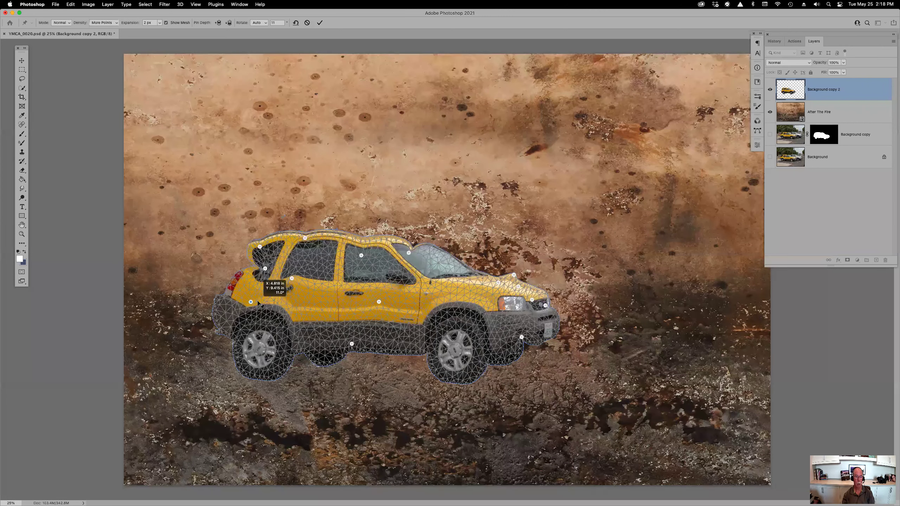
left_click(435, 273)
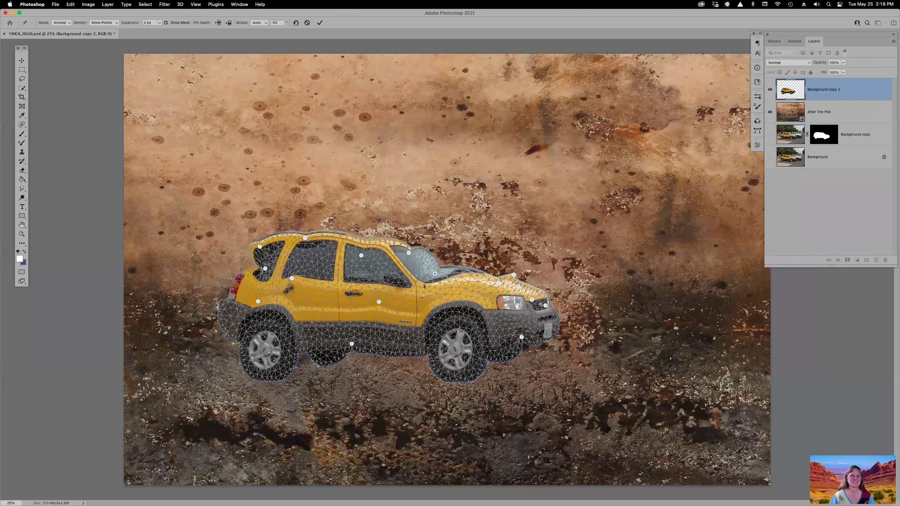
key("Return")
key("b")
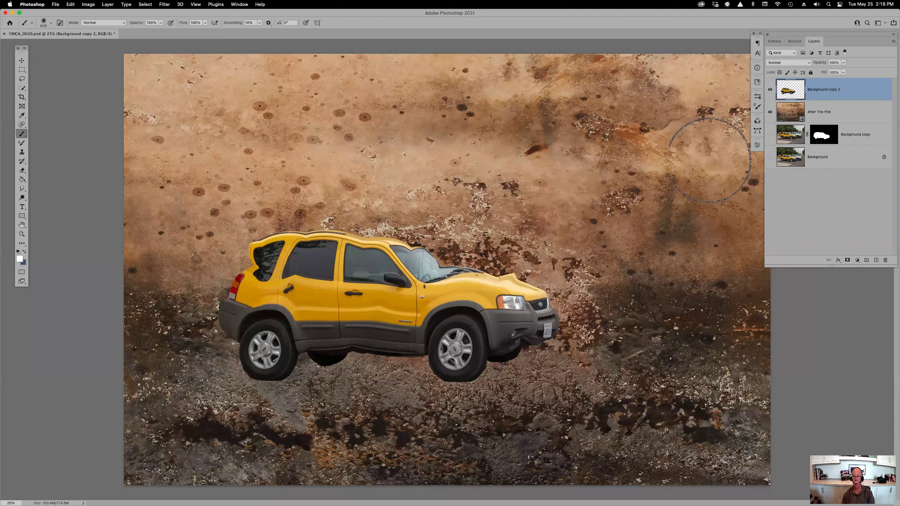
Step: Hide the After The Fire texture and show the Background copy and parking-lot Background layers
left_click(771, 90)
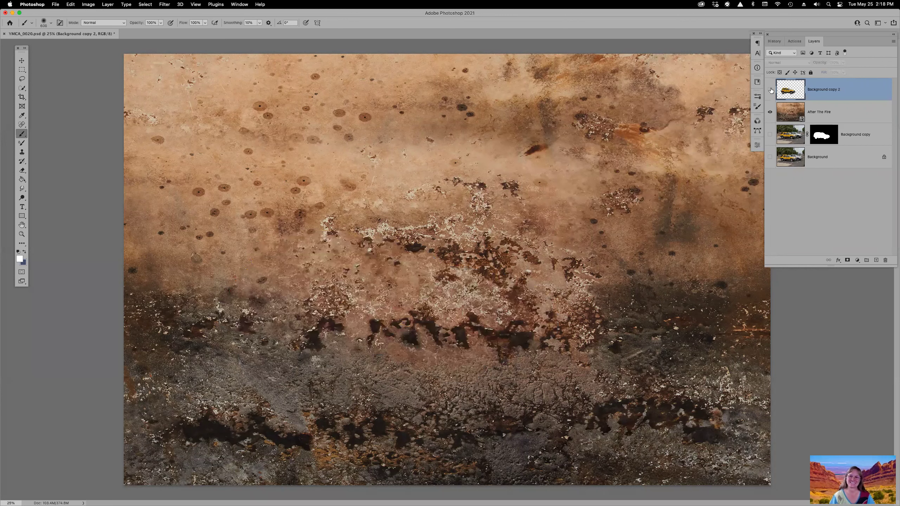
left_click(771, 90)
left_click(771, 89)
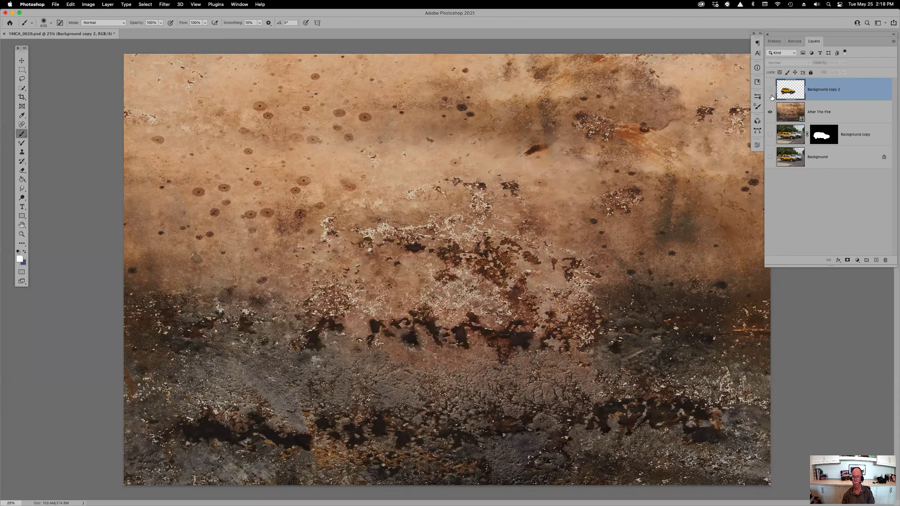
left_click(771, 134)
left_click(771, 90)
left_click(770, 112)
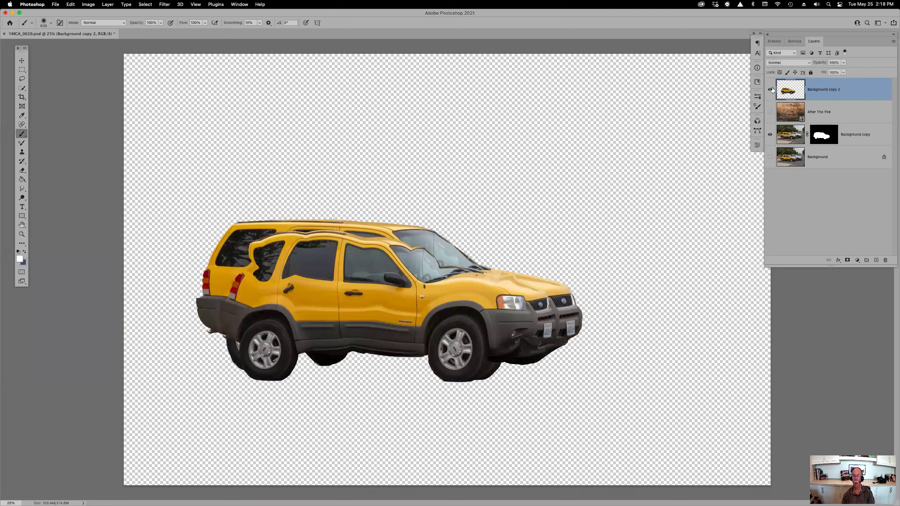
left_click(771, 157)
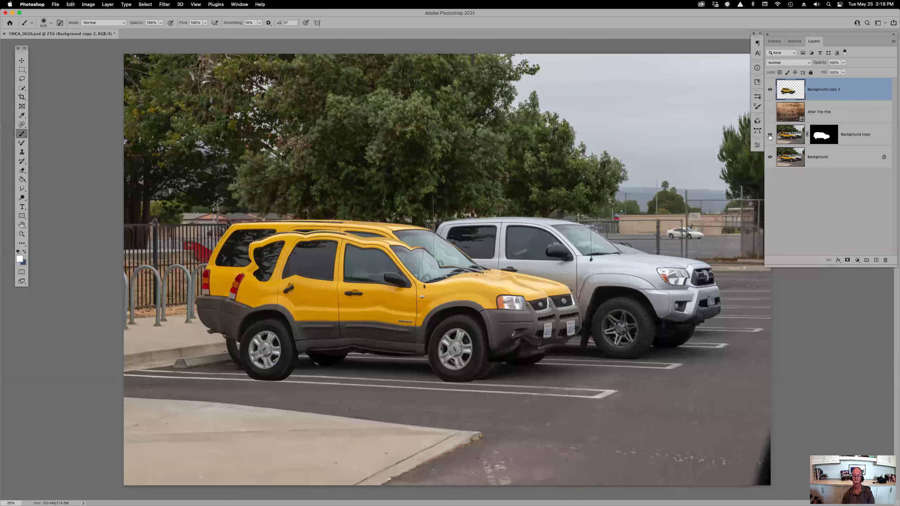
Step: Compare the warped car against the original photo and undo the accidental brush stroke
left_click(771, 90)
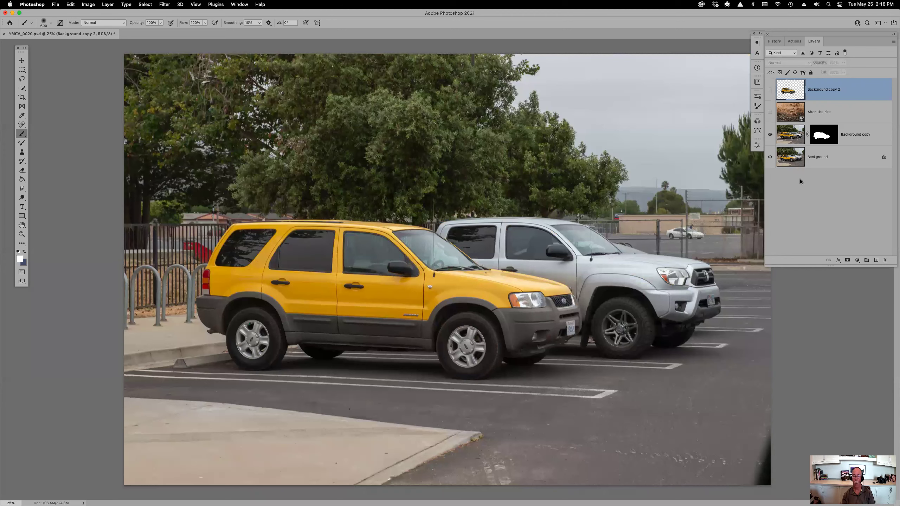
left_click(770, 90)
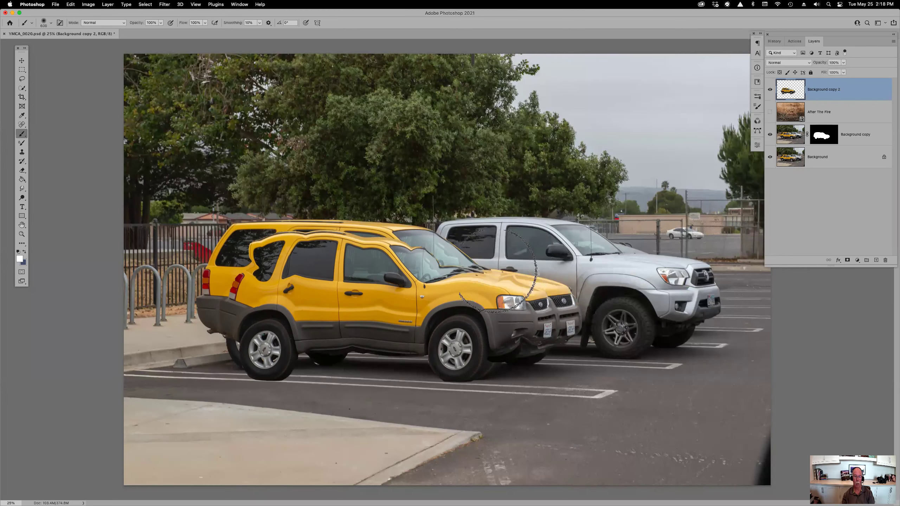
key("super+z")
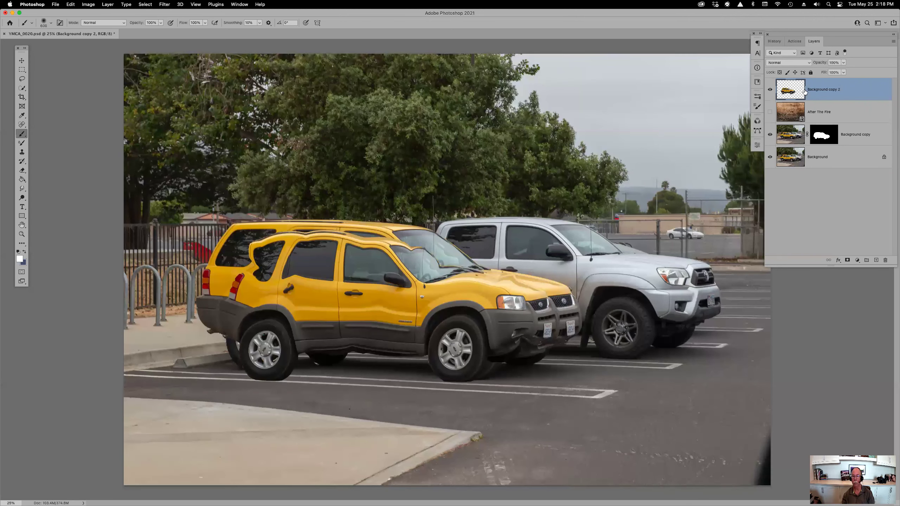
left_click(770, 112)
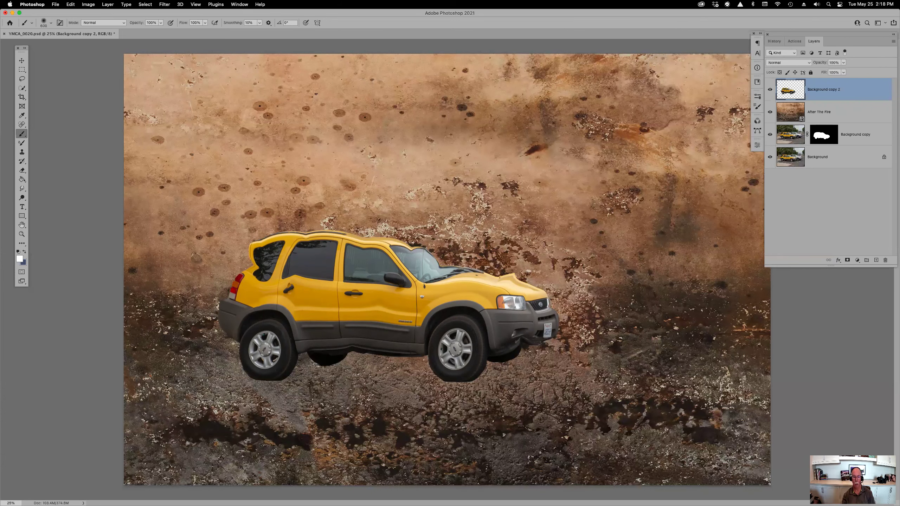
left_click(770, 112)
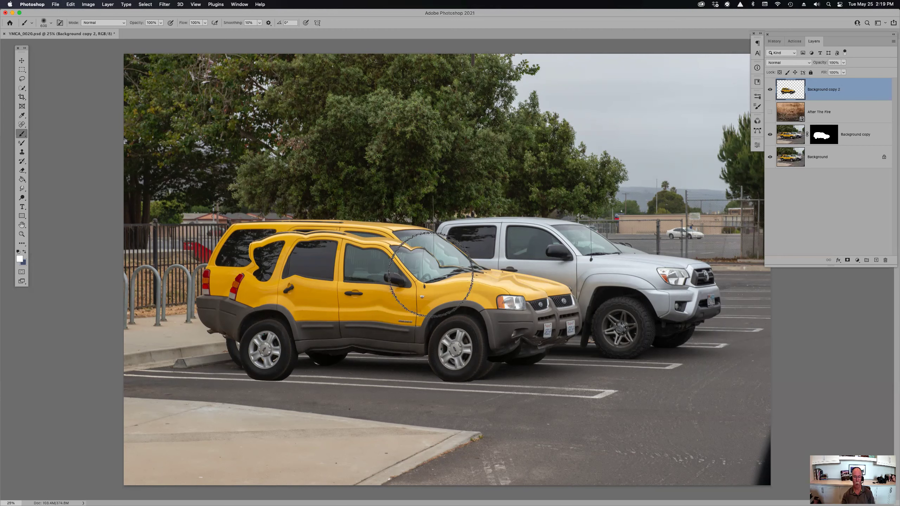
left_click(769, 90)
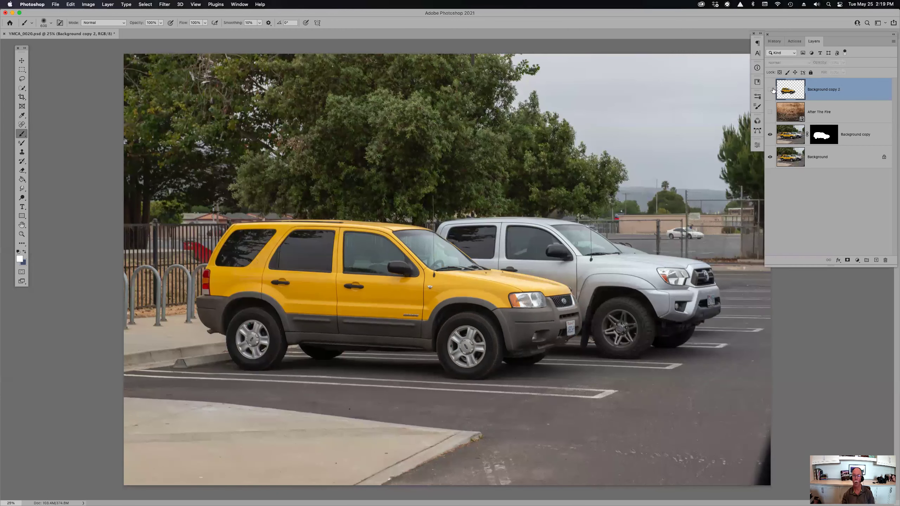
left_click(770, 90)
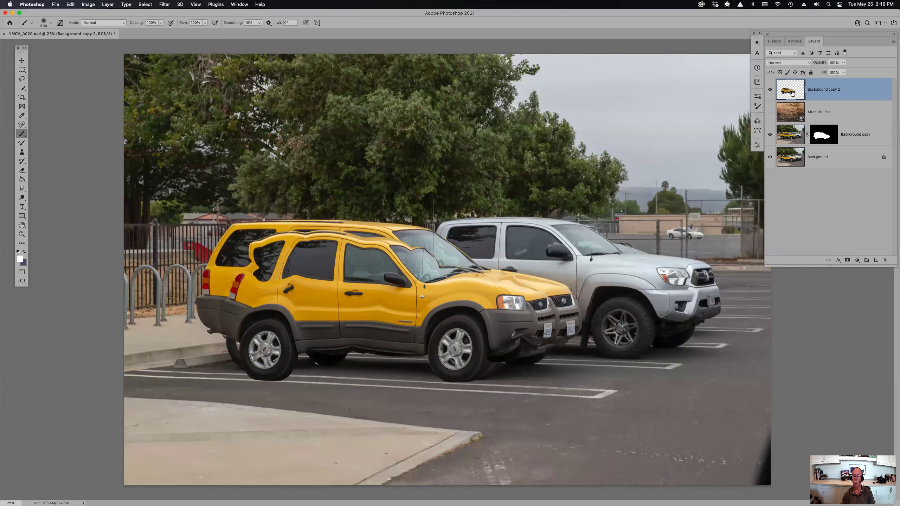
Step: Make Background copy the active layer, hide the warped Background copy 2 car, and check the cutout
left_click(786, 134)
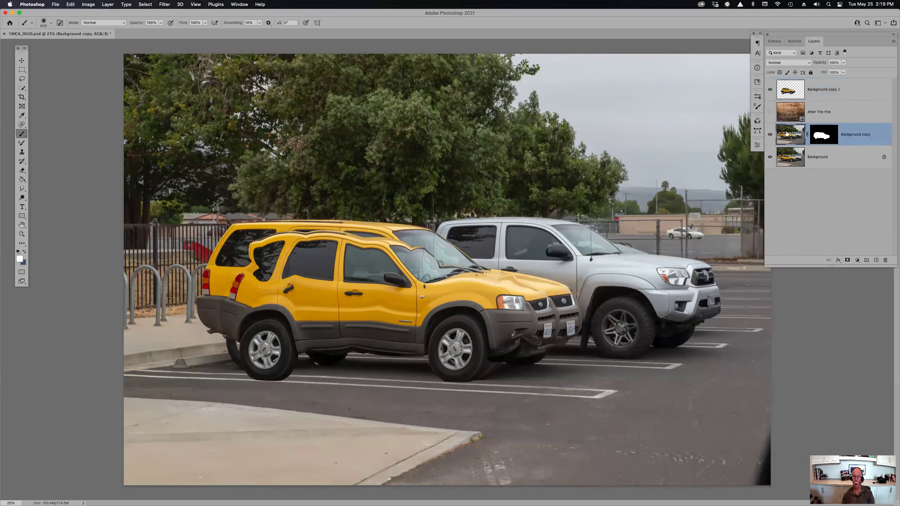
left_click(771, 89)
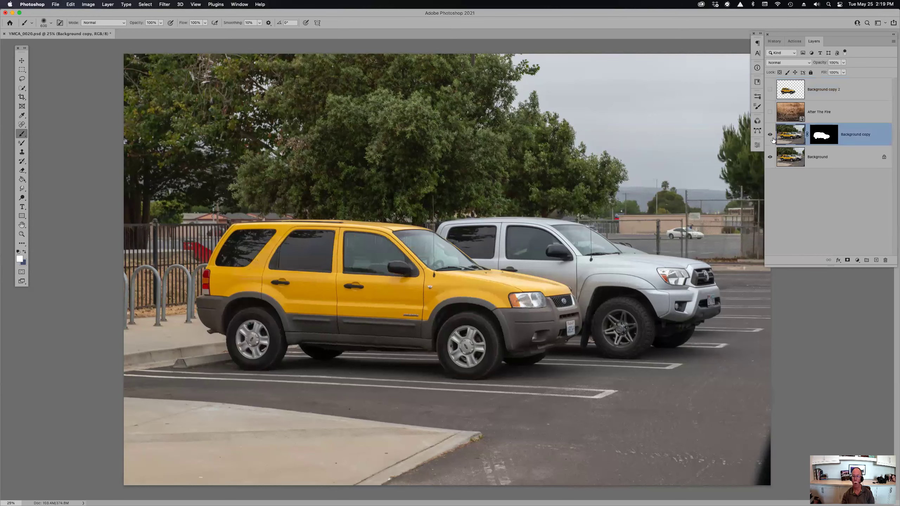
left_click(771, 158)
left_click(771, 158)
left_click(791, 137, "super")
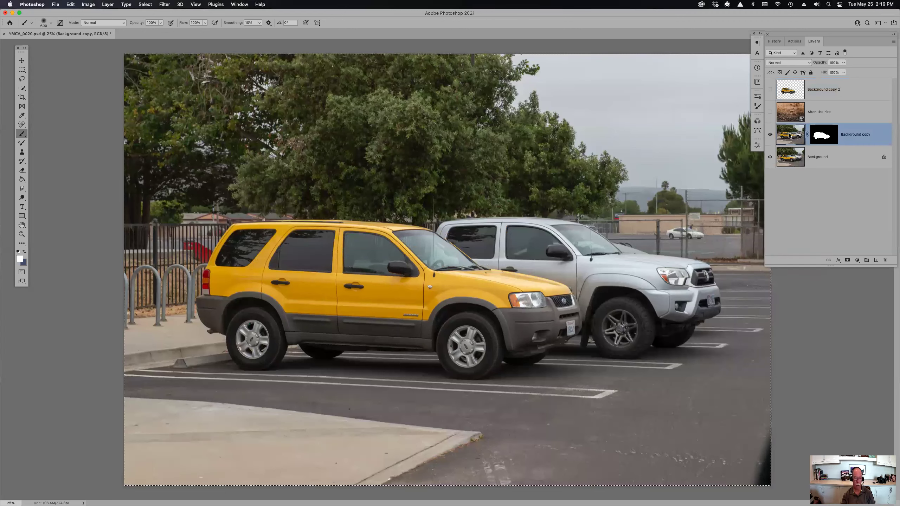
key("super+d")
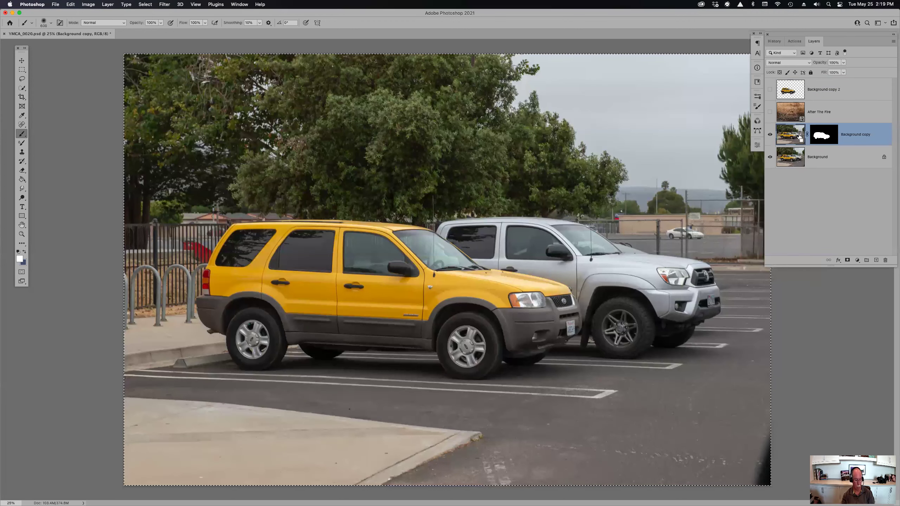
Step: Apply Background copy's mask permanently and load the car's outline as a selection
left_click(822, 136)
right_click(821, 136)
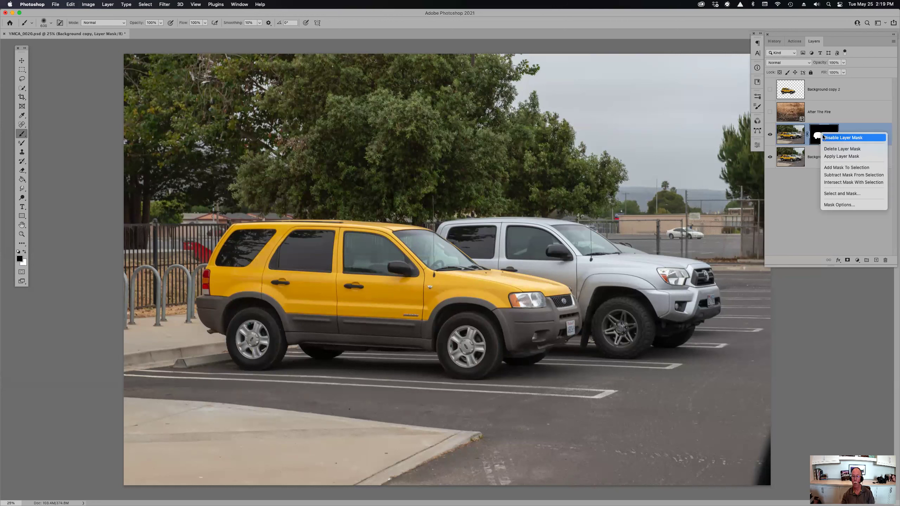
left_click(831, 149)
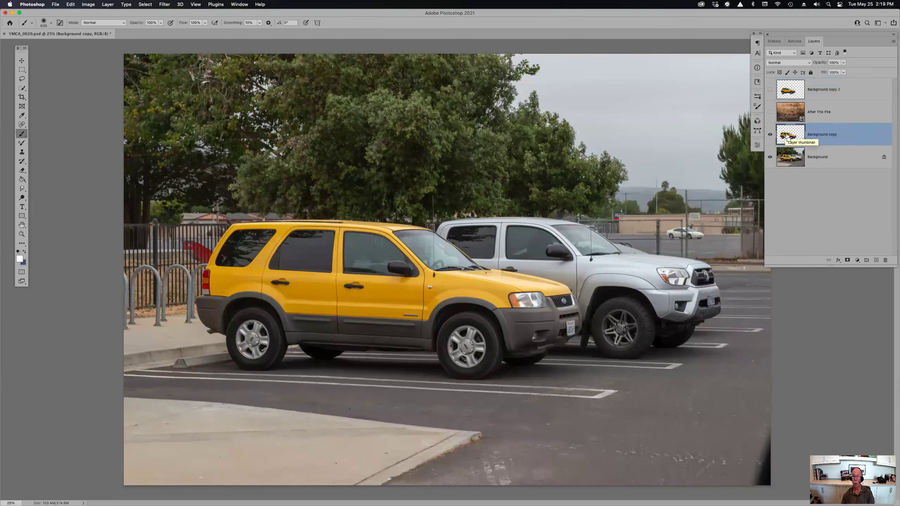
left_click(789, 137, "super")
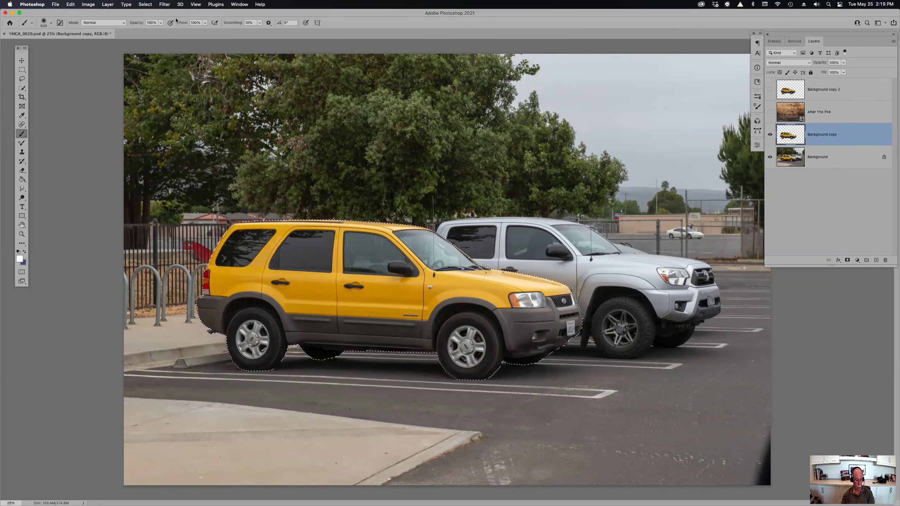
key("shift+BackSpace")
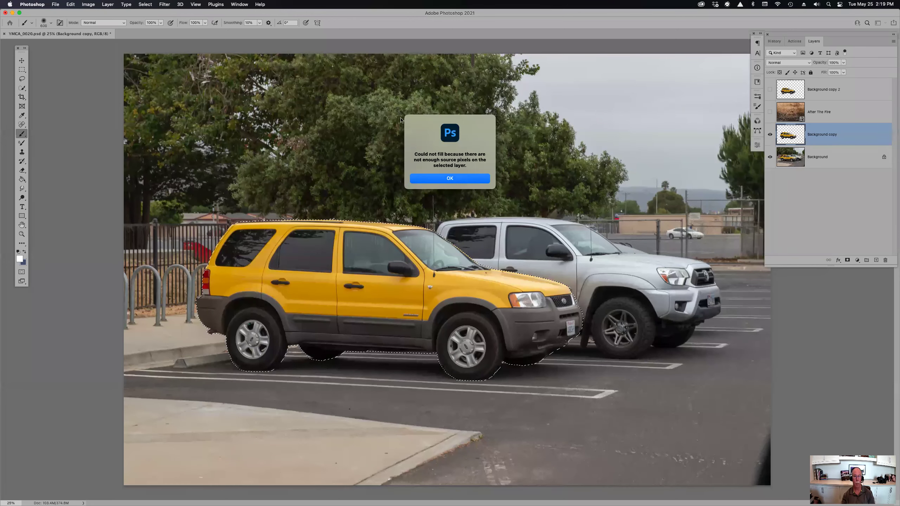
left_click(440, 179)
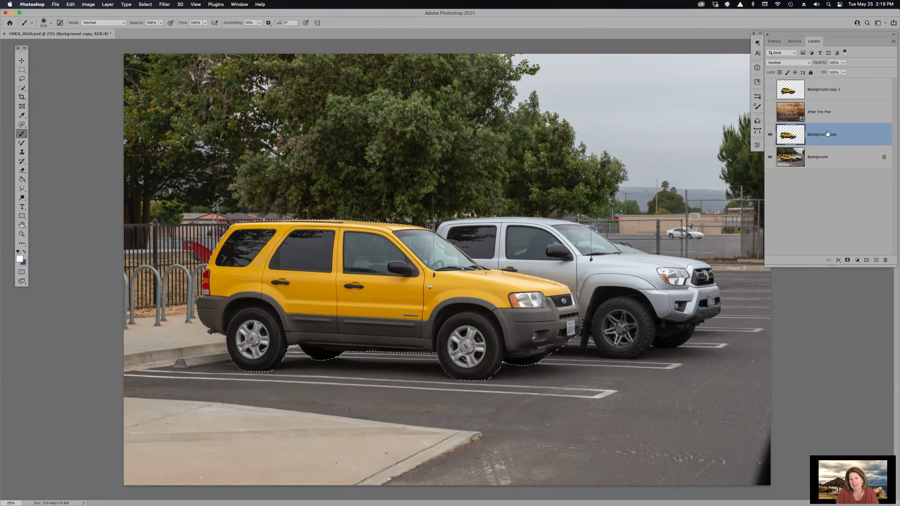
left_click(827, 159)
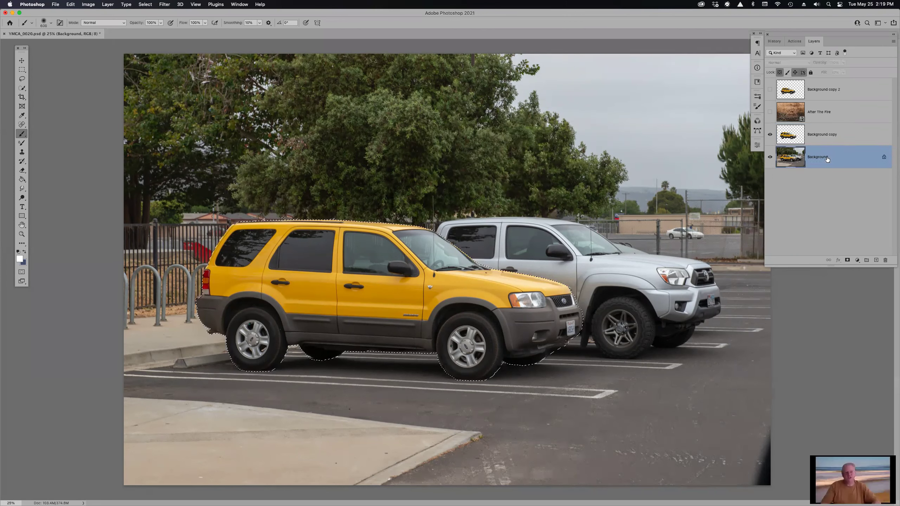
left_click(840, 135)
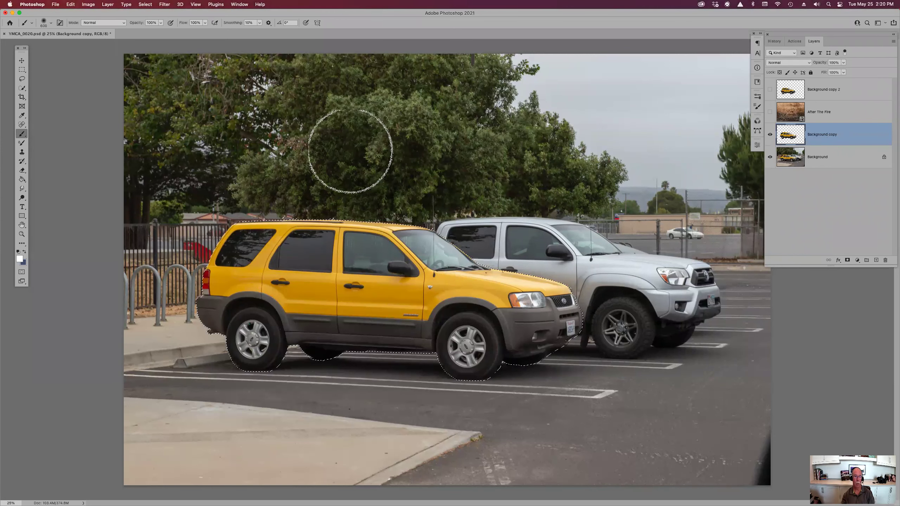
Step: Clone tree foliage over the car's roof with a slightly larger Clone Stamp brush, then deselect
key("s")
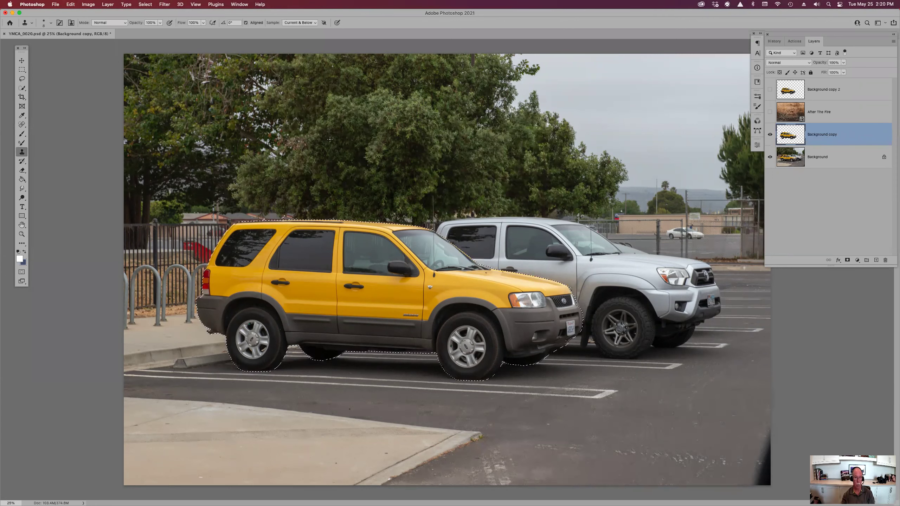
key("bracketright")
key("bracketright")
key("bracketright")
key("bracketright")
key("bracketright")
key("bracketright")
key("bracketright")
key("bracketright")
key("bracketright")
key("bracketright")
key("bracketright")
key("bracketright")
key("bracketright")
key("bracketright")
key("bracketright")
key("bracketright")
key("bracketright")
key("bracketright")
key("bracketright")
key("bracketright")
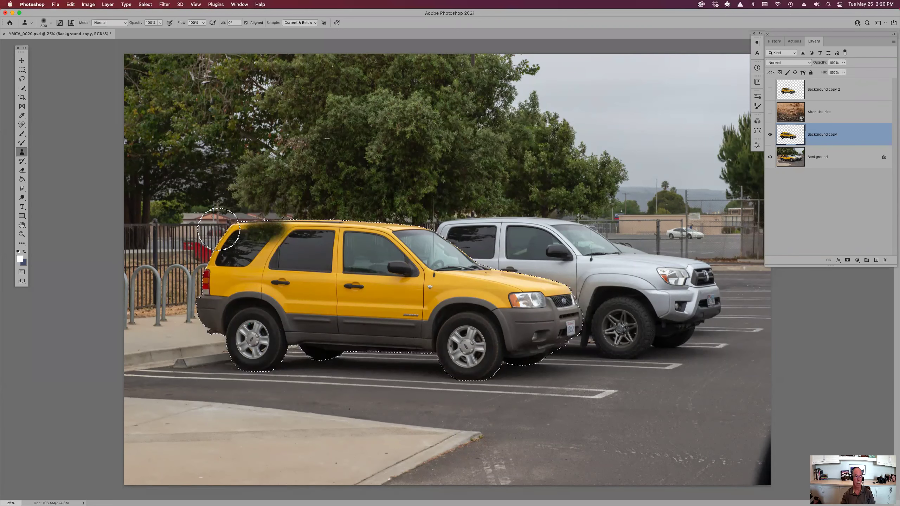
mouse_move(341, 232)
left_mouse_down()
mouse_move(241, 273)
mouse_move(233, 248)
mouse_move(235, 256)
mouse_move(428, 234)
mouse_move(394, 222)
mouse_move(408, 219)
mouse_move(345, 261)
mouse_move(370, 223)
mouse_move(365, 246)
mouse_move(231, 227)
mouse_move(203, 287)
mouse_move(207, 301)
mouse_move(231, 319)
mouse_move(242, 275)
mouse_move(269, 284)
mouse_move(310, 249)
mouse_move(216, 288)
mouse_move(289, 240)
mouse_move(321, 252)
mouse_move(334, 270)
mouse_move(377, 271)
left_mouse_up()
left_click(771, 90)
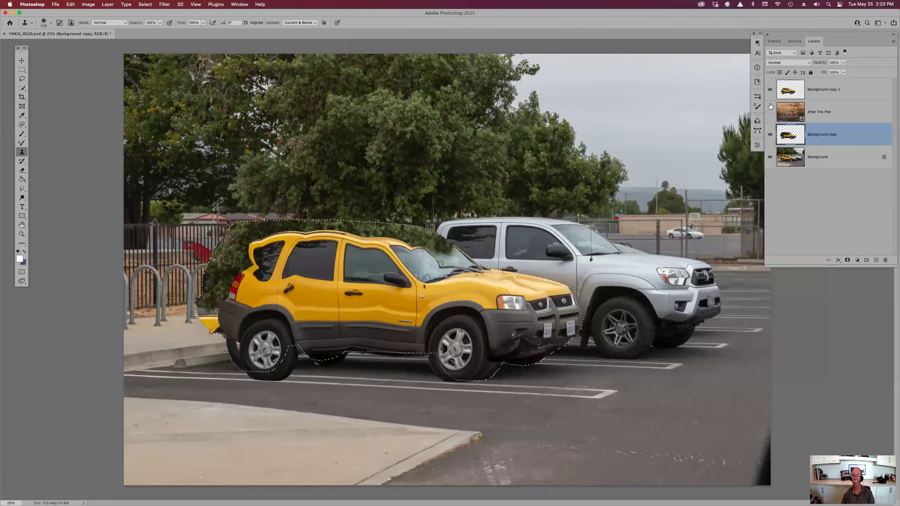
left_click(771, 112)
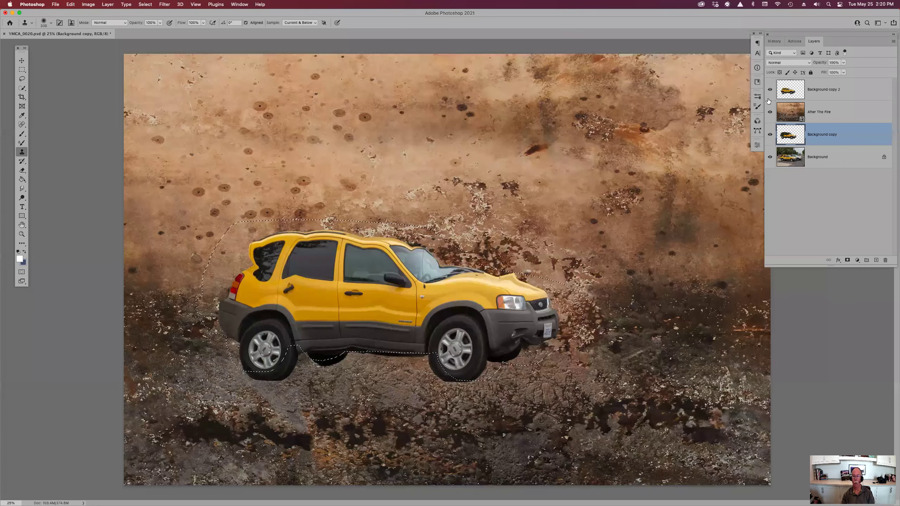
left_click(771, 113)
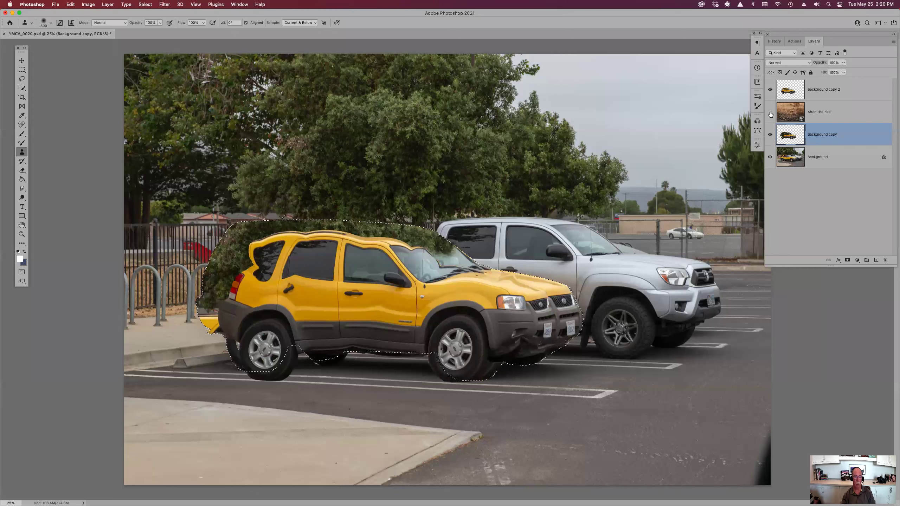
key("super+d")
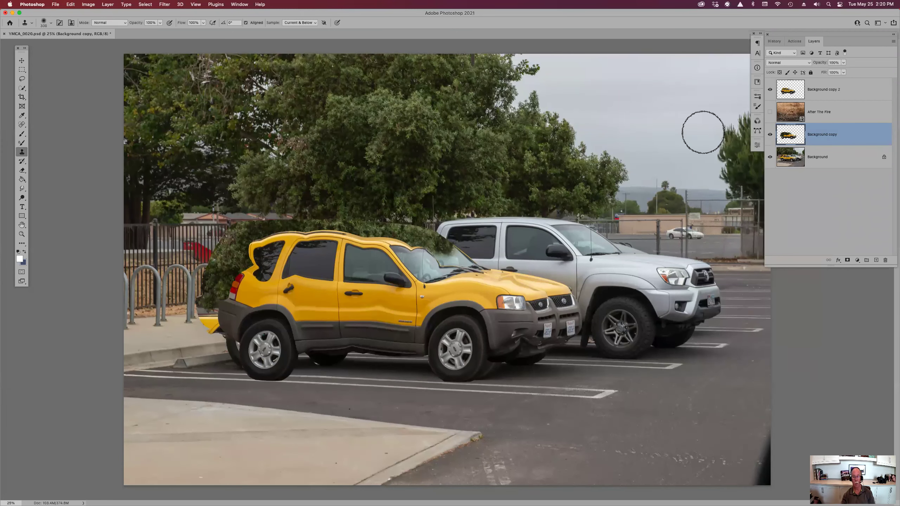
Step: Show every layer, including Background copy and the After The Fire texture, and select Background copy 2
left_click(770, 90)
left_click(770, 90)
left_click(770, 134)
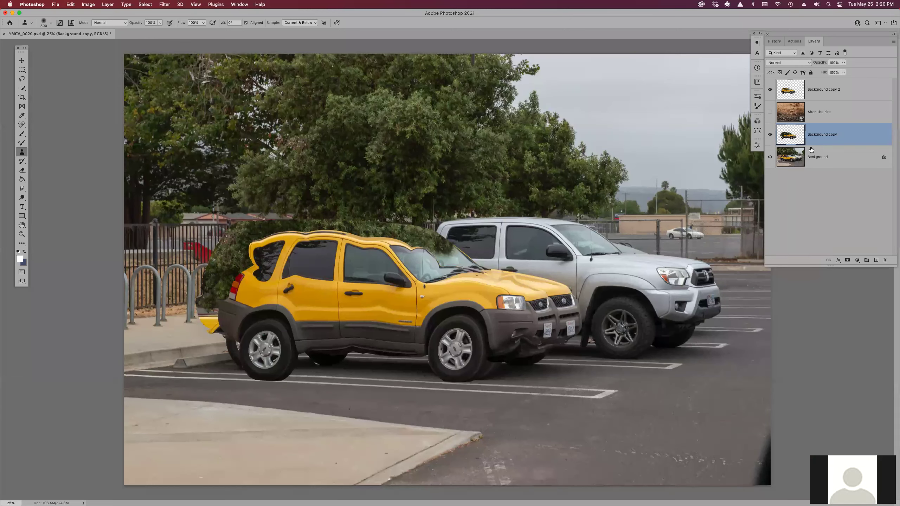
left_click(768, 112)
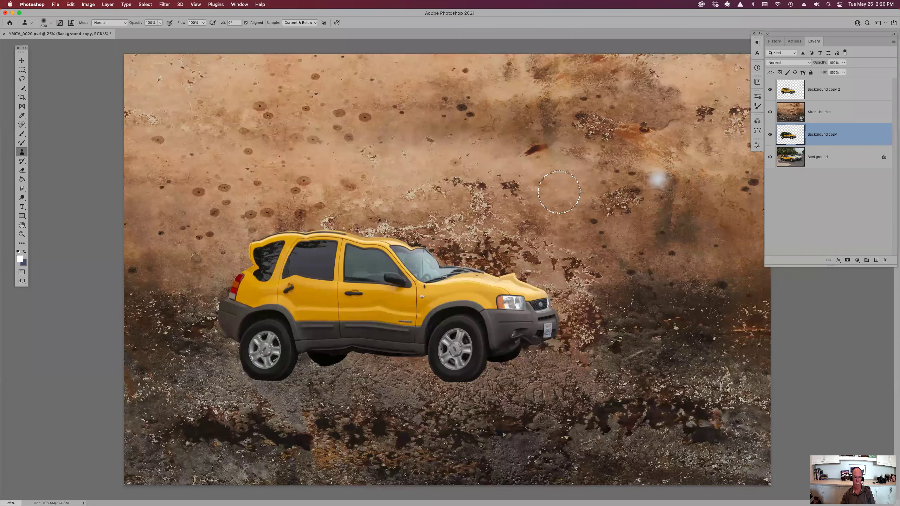
left_click_drag(838, 95, 786, 97)
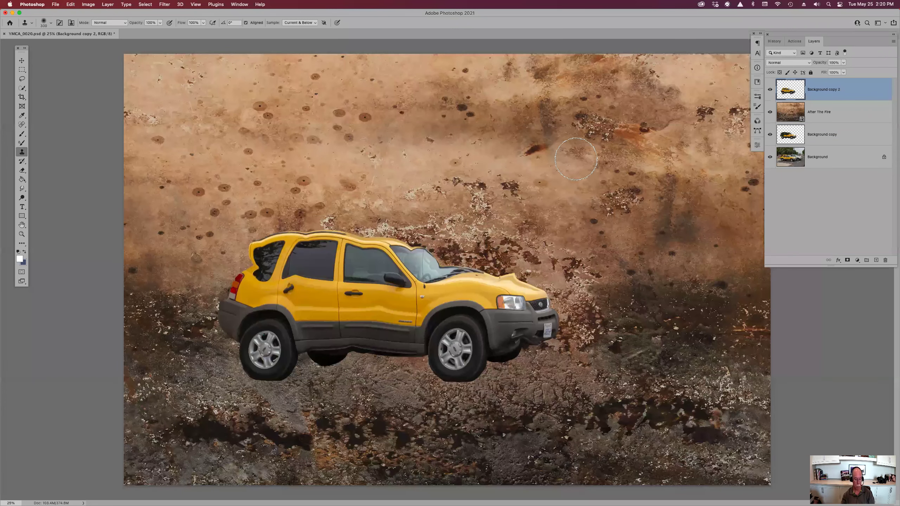
Step: Free-transform the car, rotating it about 171° until upside down, and commit the rotation
key("super+t")
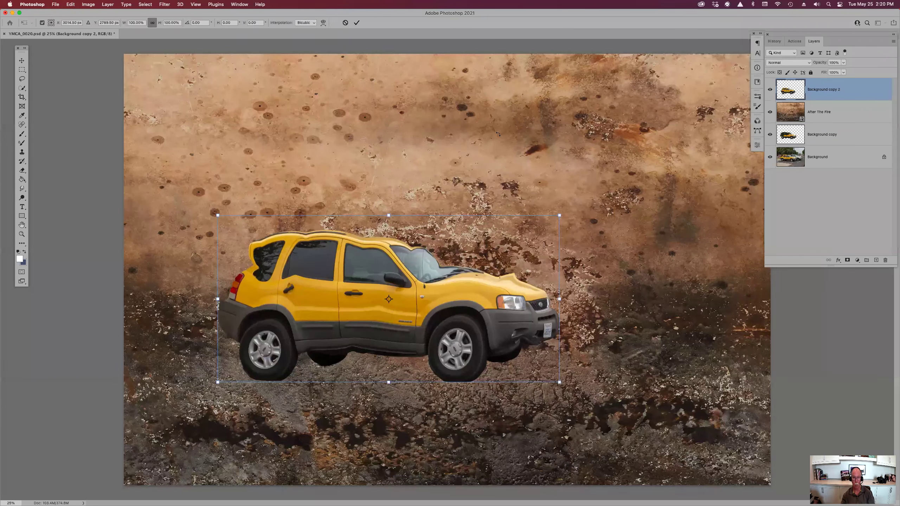
left_click_drag(576, 266, 443, 381)
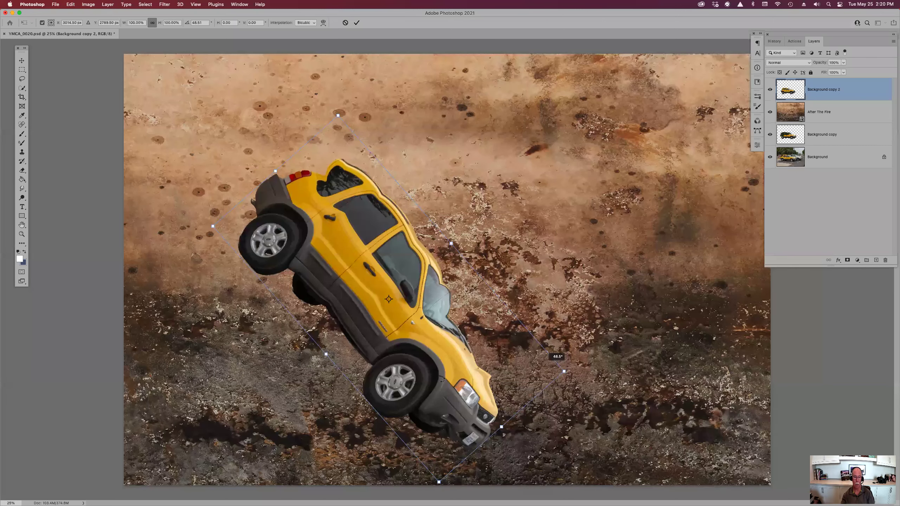
left_click_drag(343, 350, 335, 336)
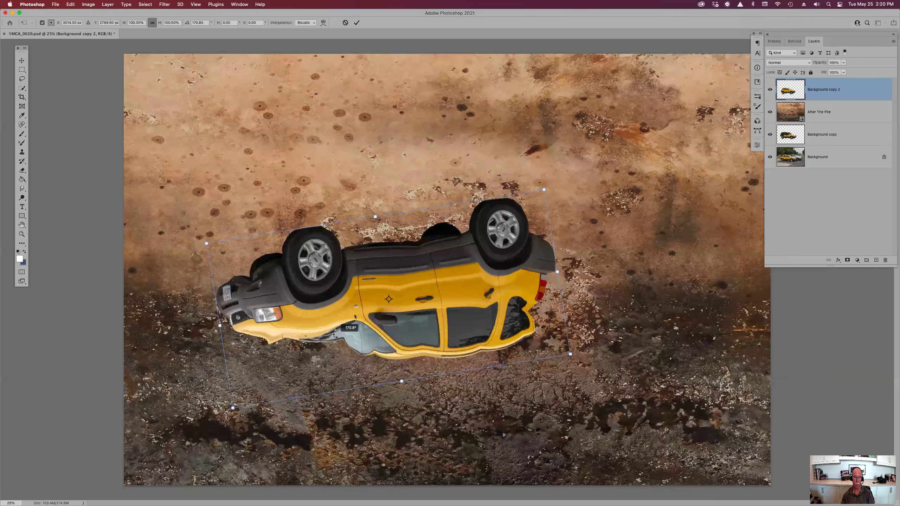
key("Return")
key("s")
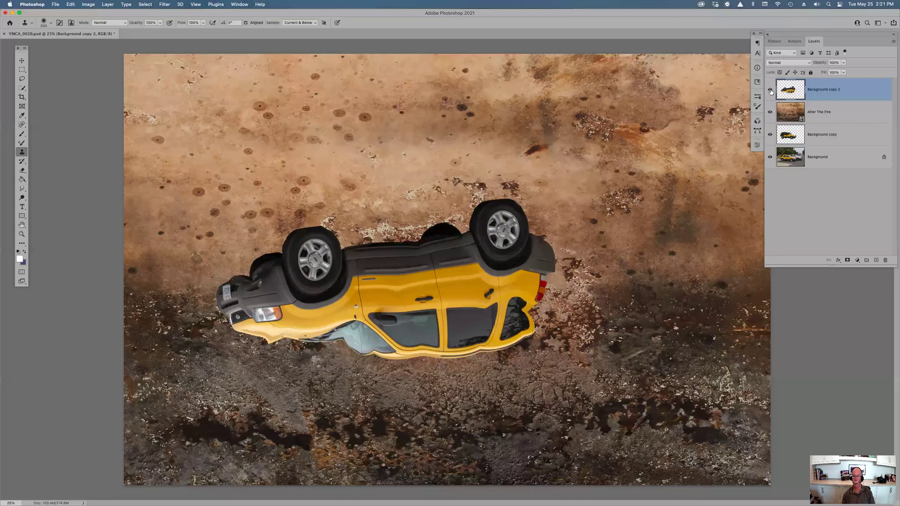
Step: Revert to the Open state in the History panel, then return to the Layers panel
left_click(774, 41)
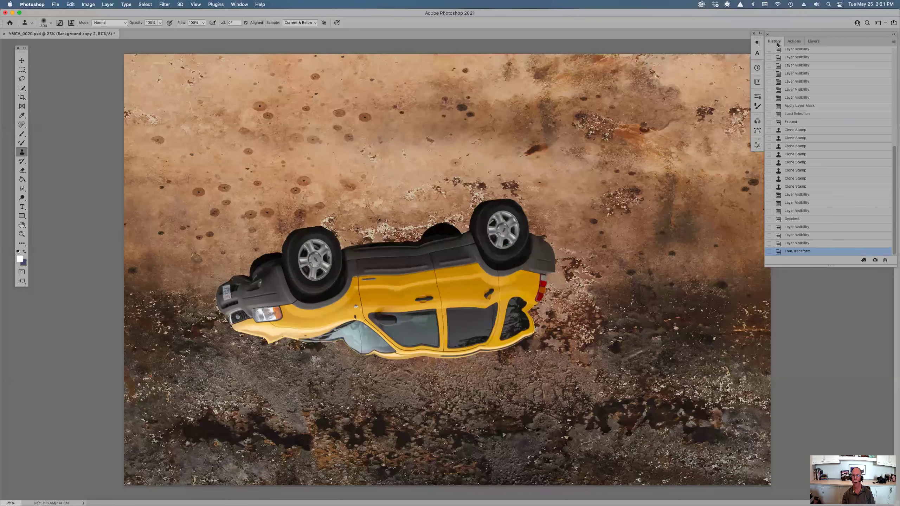
scroll(798, 72, "up", 15)
left_click(795, 62)
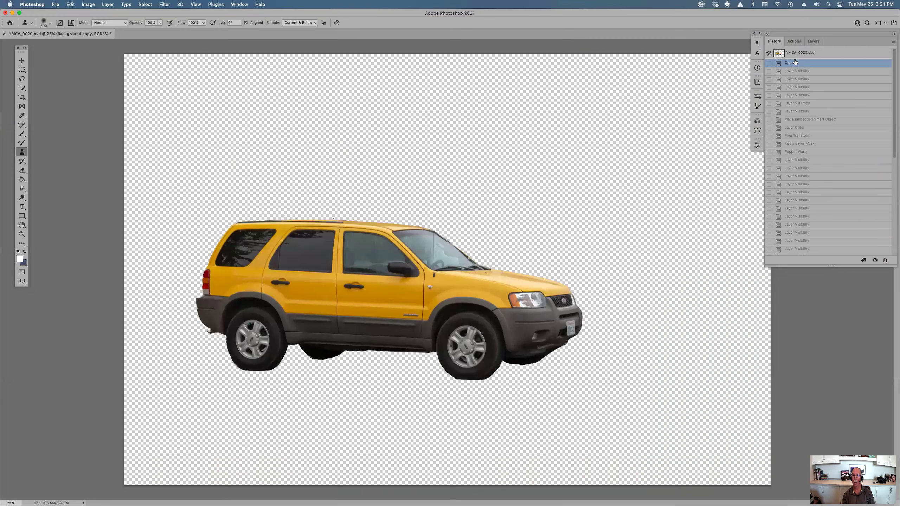
left_click(814, 41)
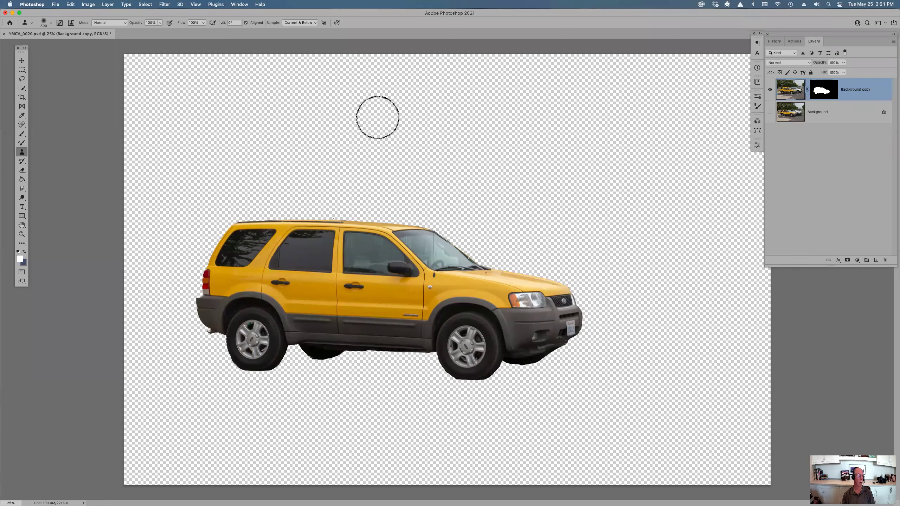
left_click(70, 4)
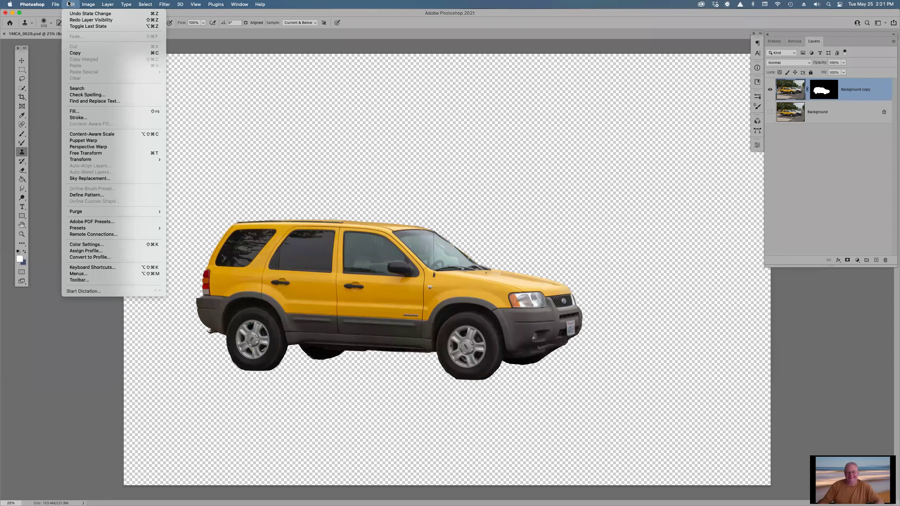
mouse_move(107, 5)
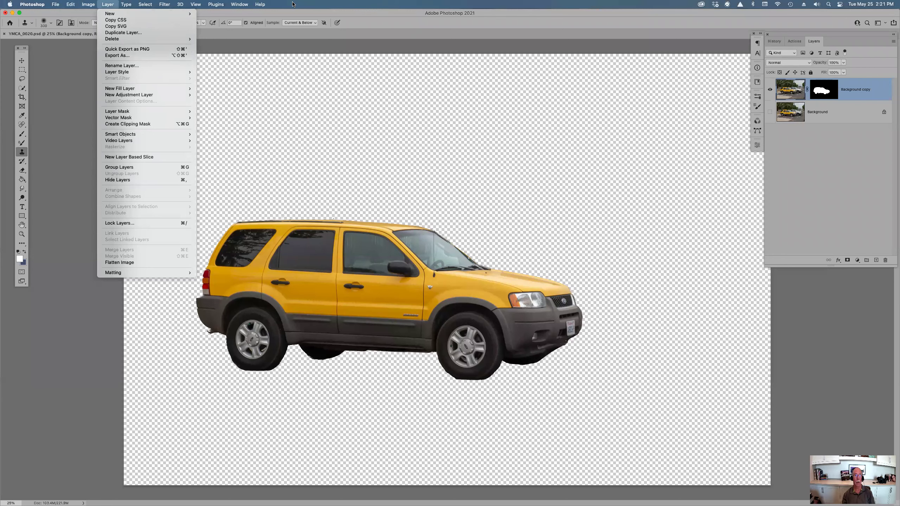
left_click(362, 176)
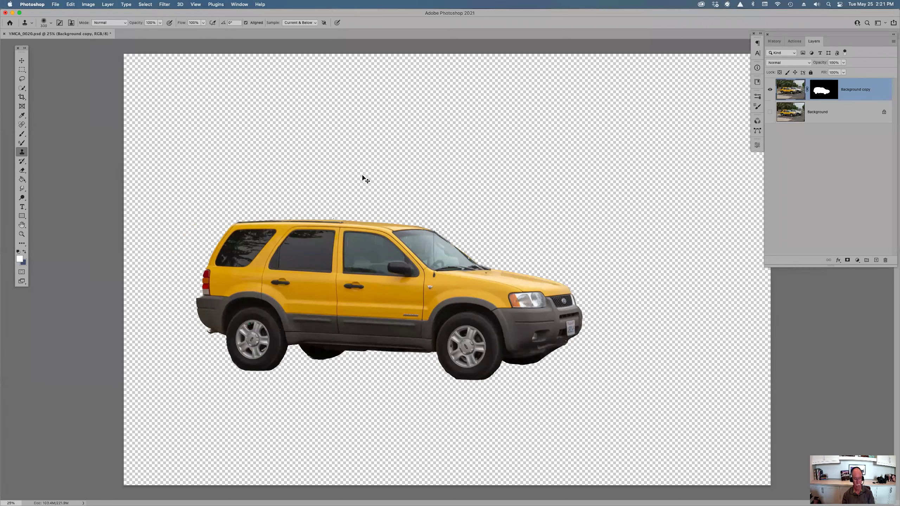
key("super+t")
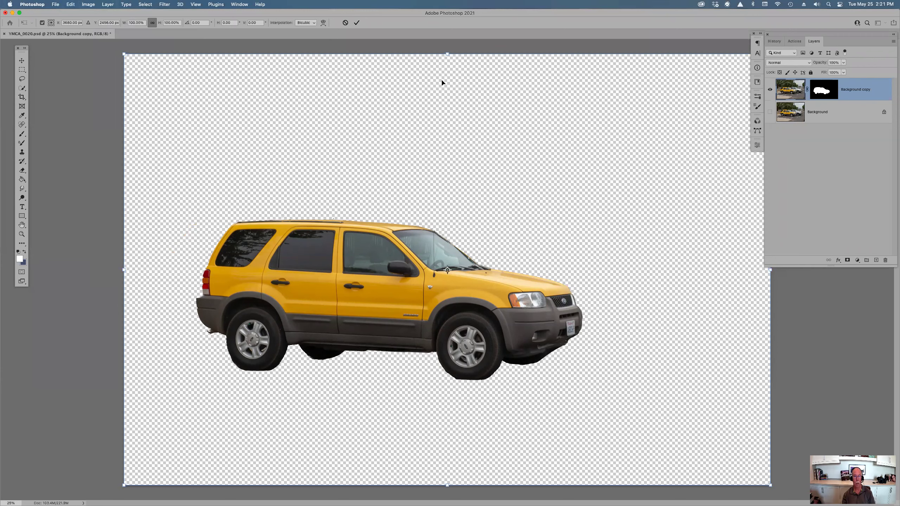
key("super+minus")
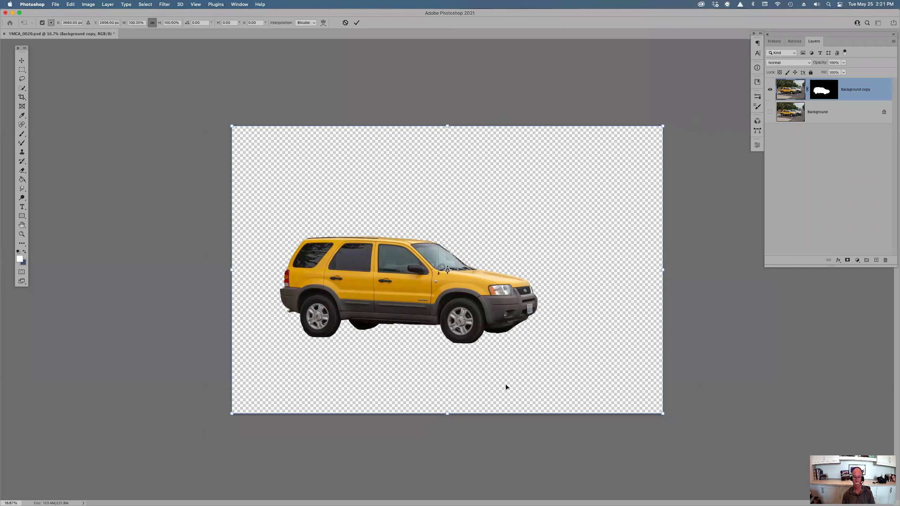
right_click(401, 171)
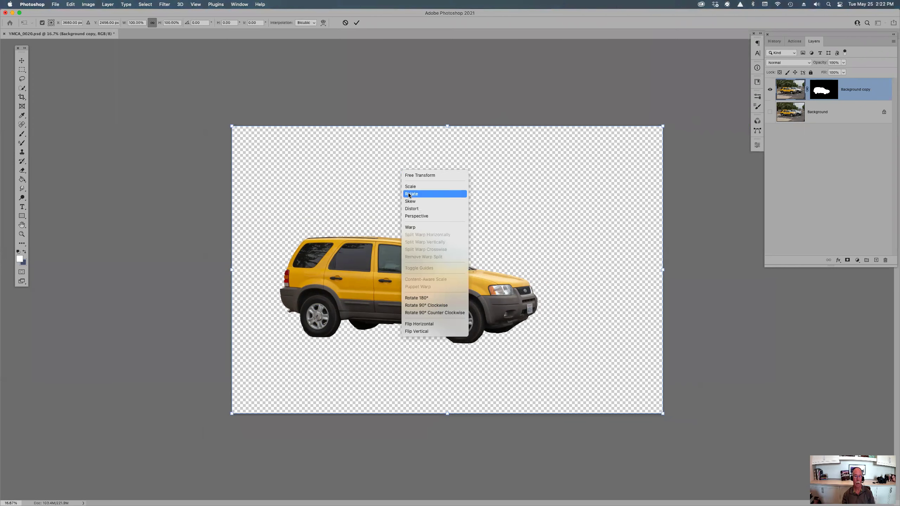
left_click(412, 227)
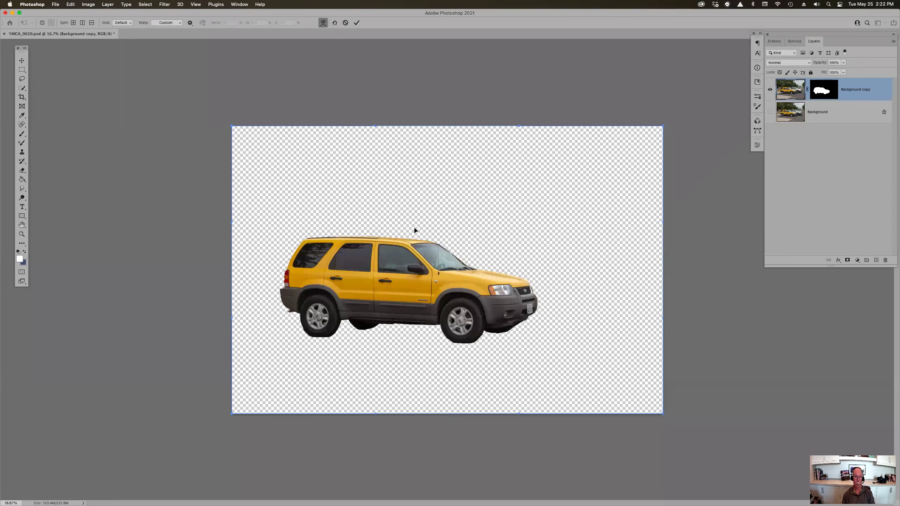
left_click_drag(520, 159, 464, 257)
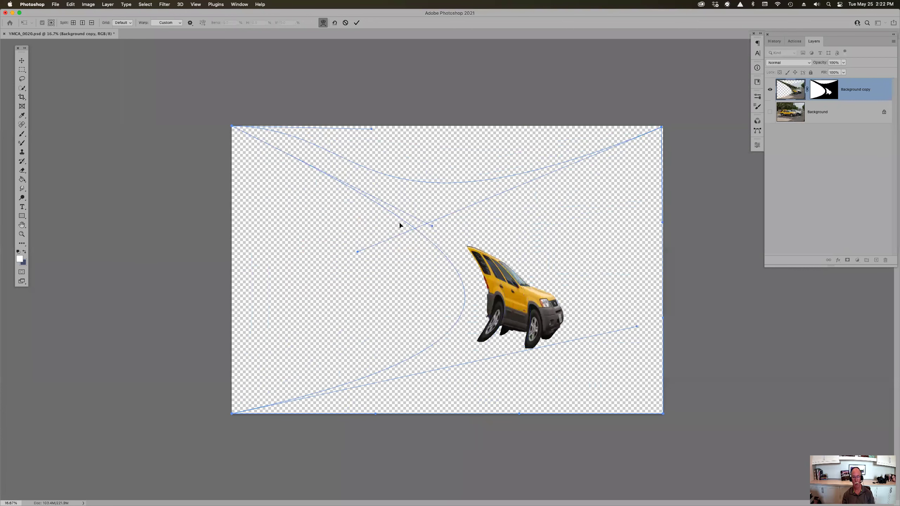
key("super+z")
key("super+z")
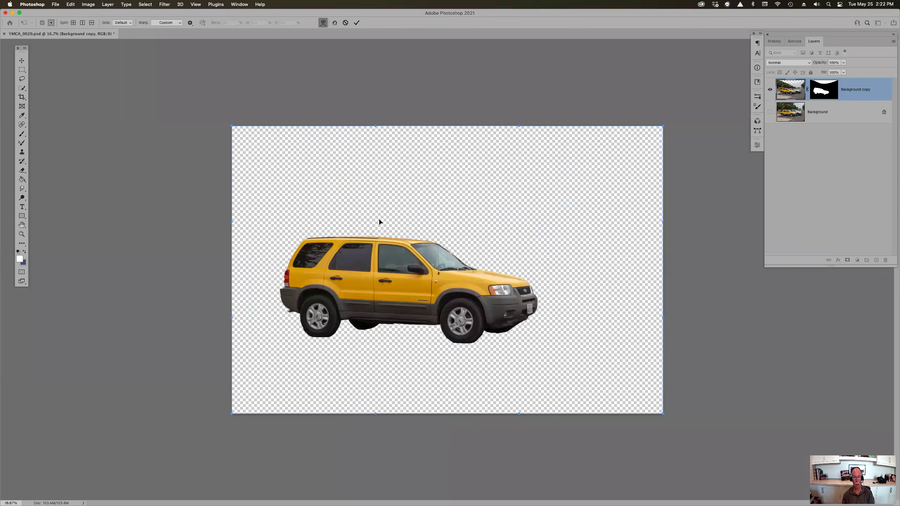
right_click(454, 157)
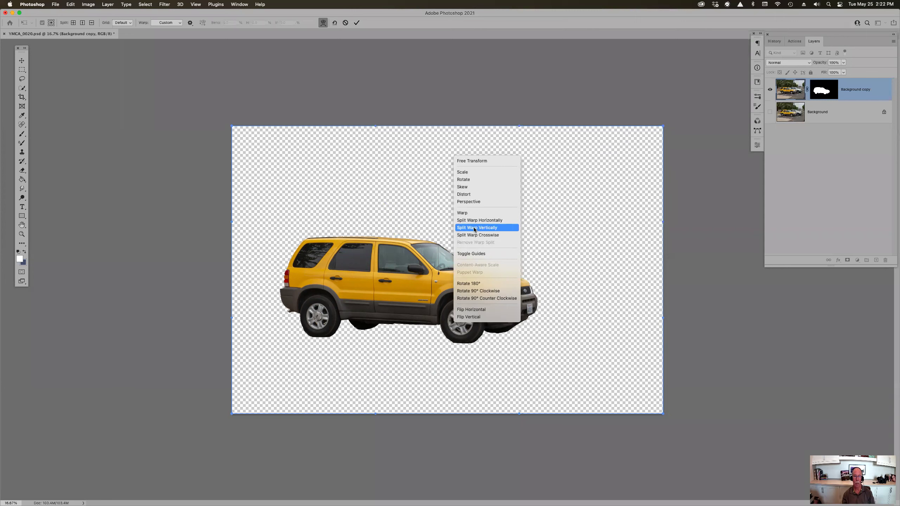
left_click(383, 159)
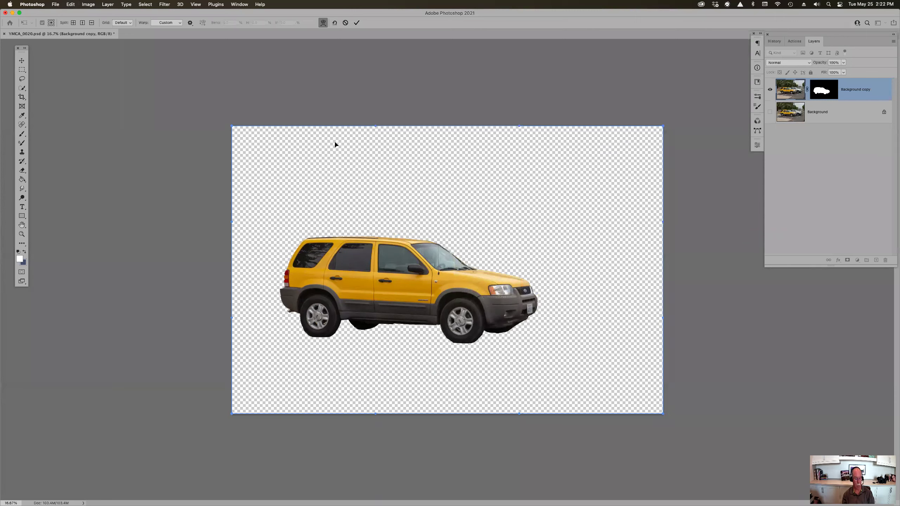
key("s")
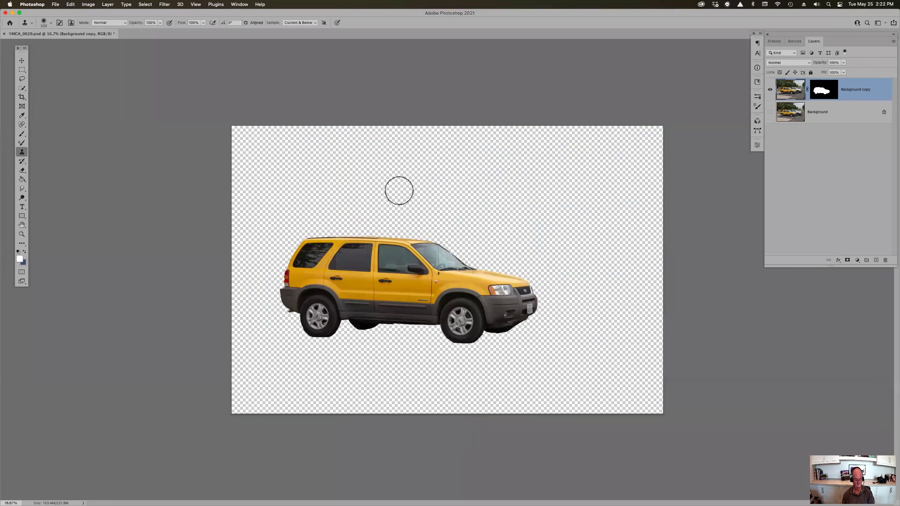
Step: Put the car layer into Warp and add crosswise splits through the front and rear doors
key("super+t")
right_click(403, 170)
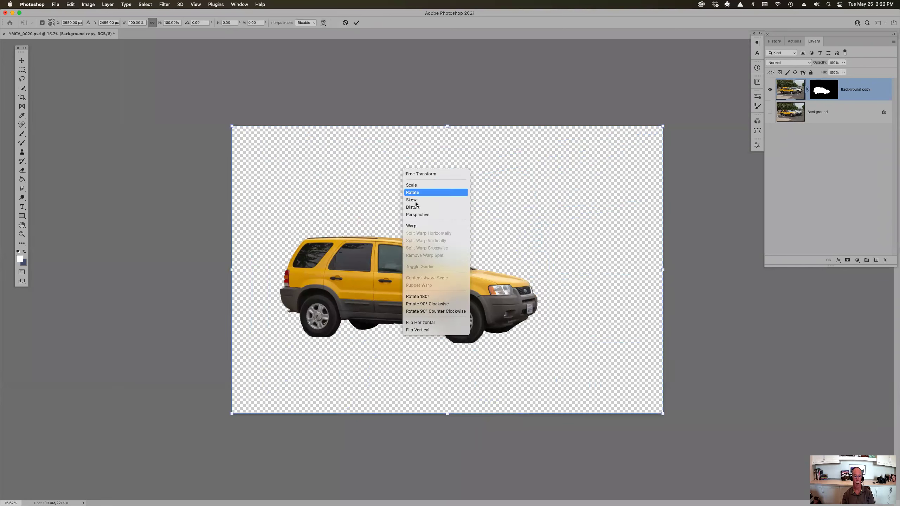
left_click(422, 226)
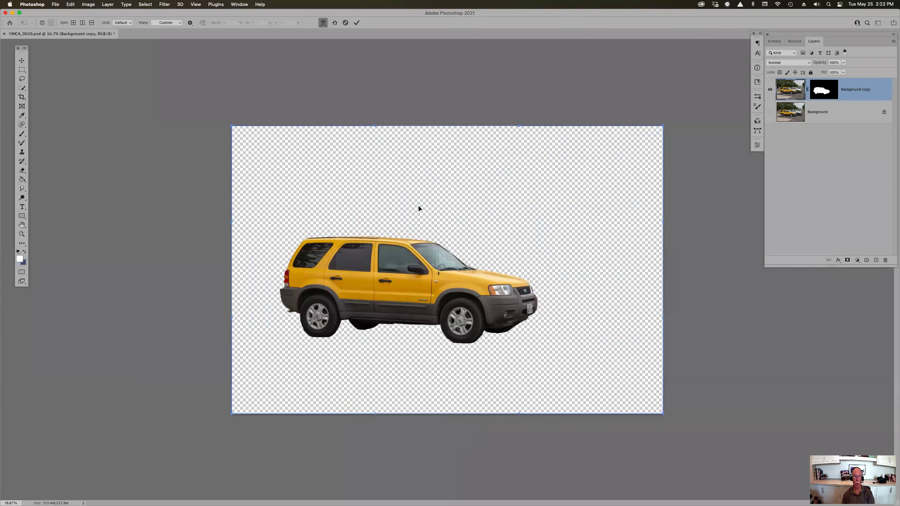
right_click(415, 187)
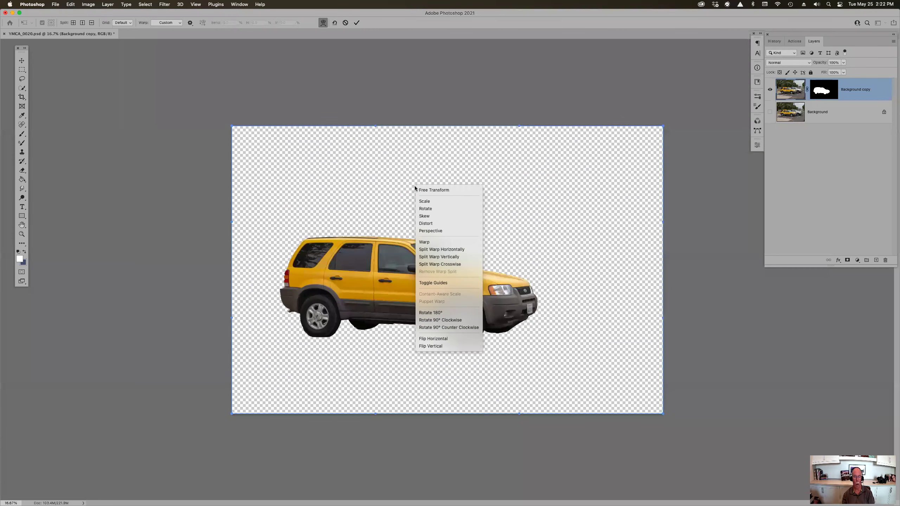
left_click(446, 264)
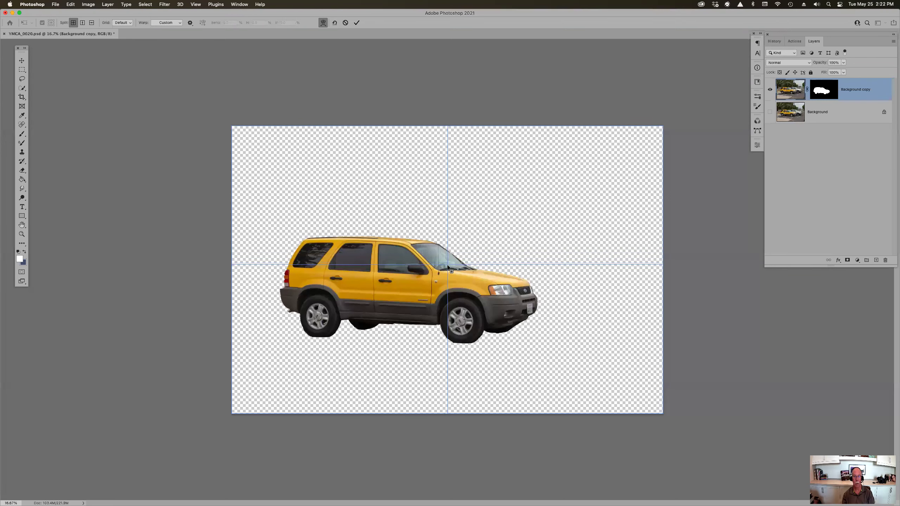
left_click(448, 265)
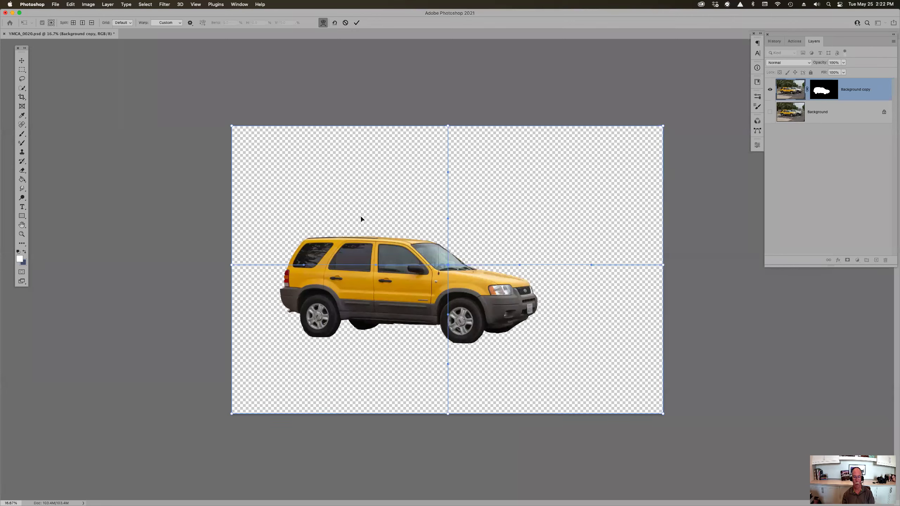
right_click(337, 196)
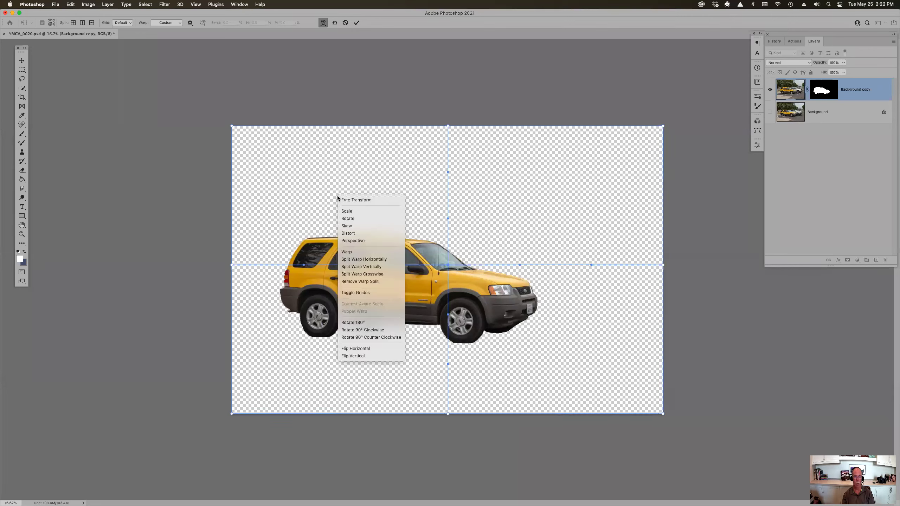
left_click(358, 275)
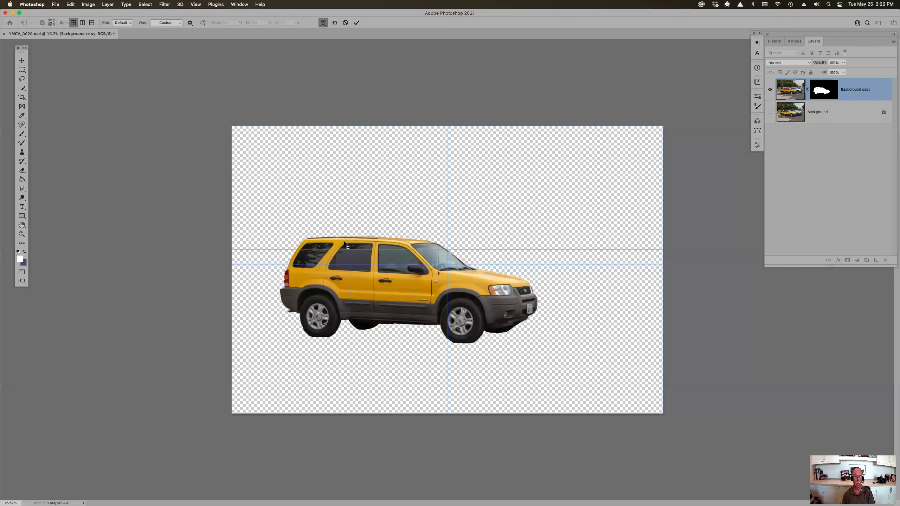
left_click(343, 266)
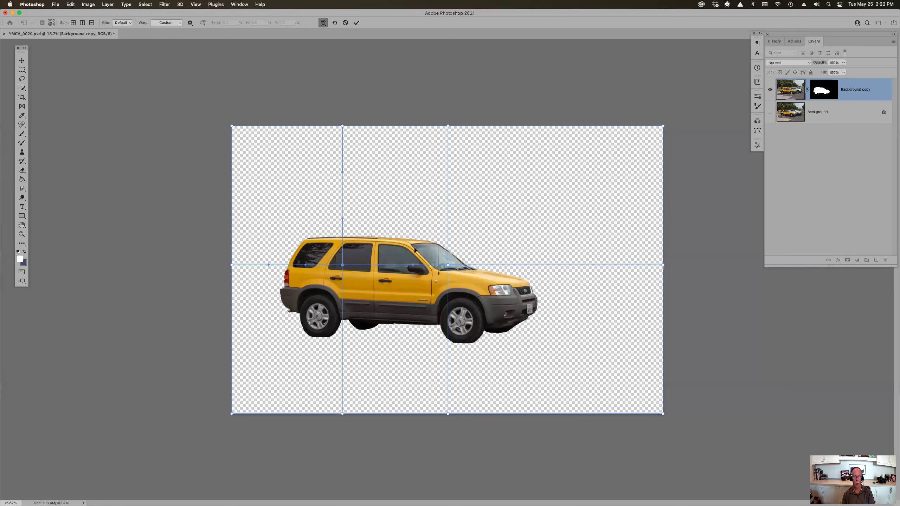
Step: Add a horizontal split across the car and a vertical split through the doors, then commit unchanged
right_click(398, 195)
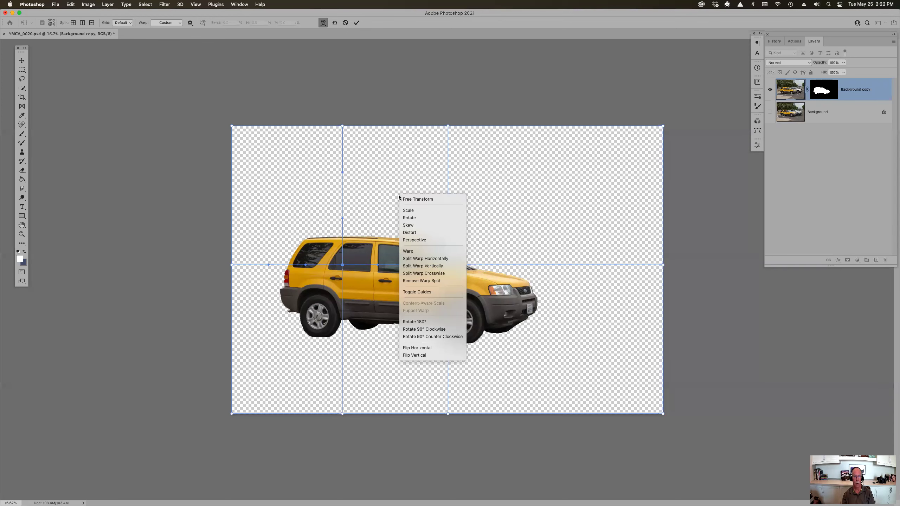
left_click(419, 259)
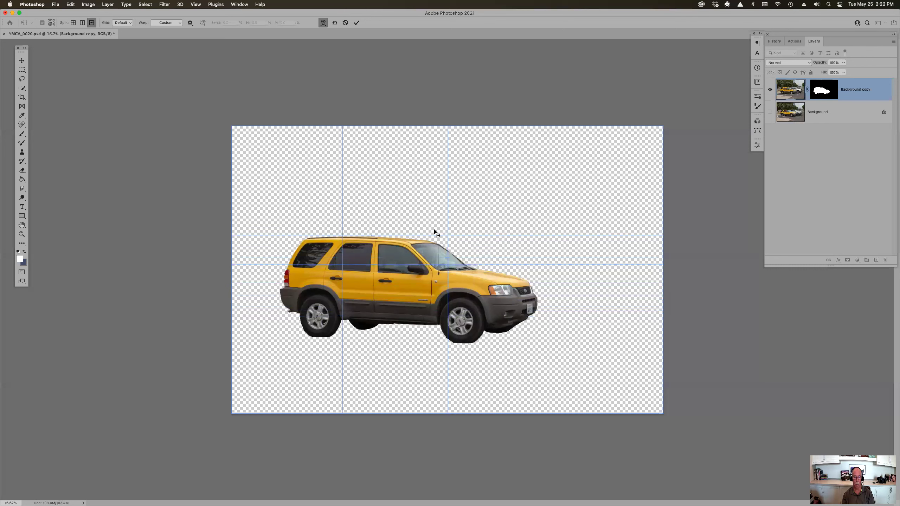
right_click(436, 304)
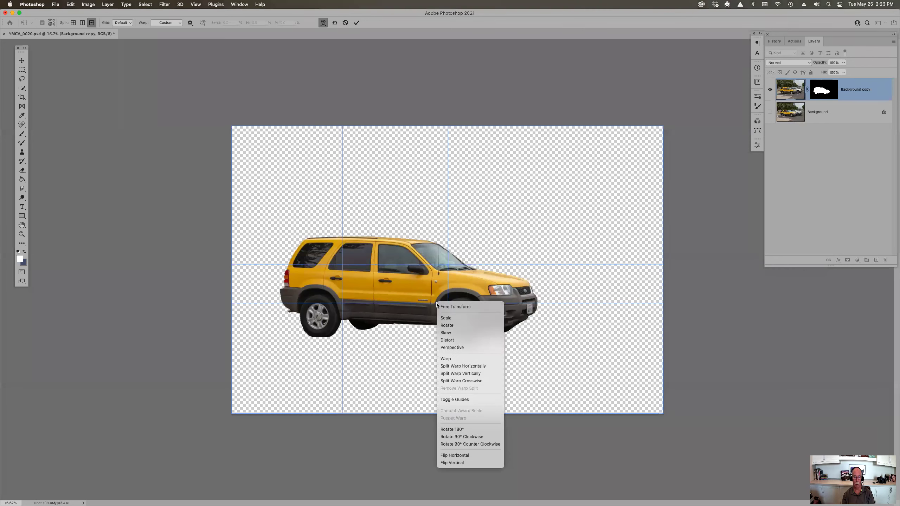
key("Escape")
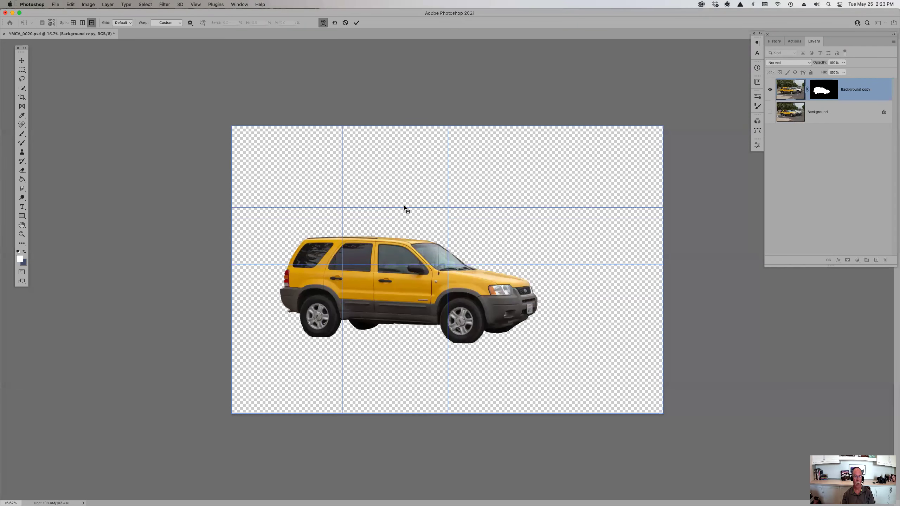
left_click(400, 309)
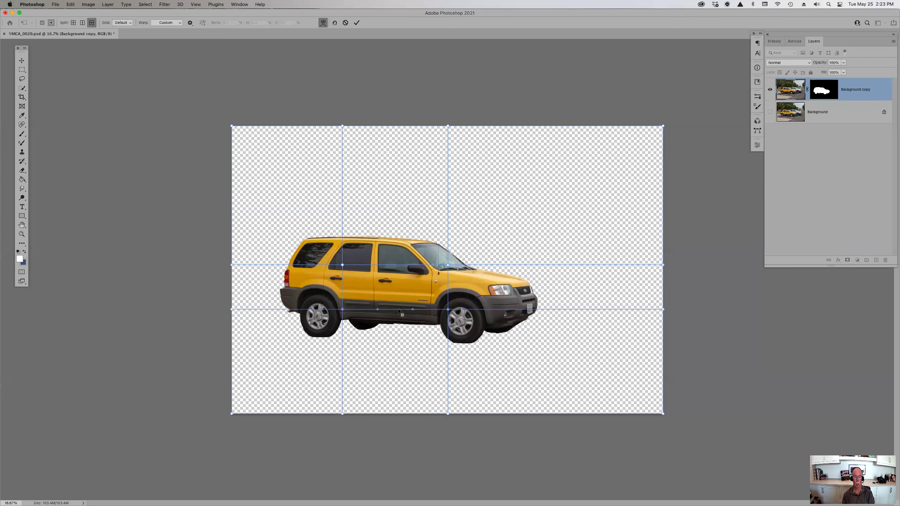
right_click(391, 269)
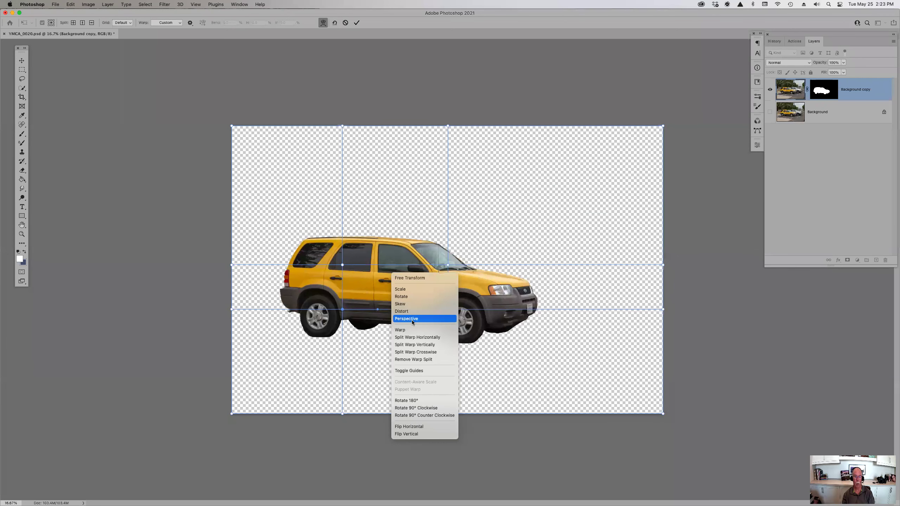
left_click(416, 345)
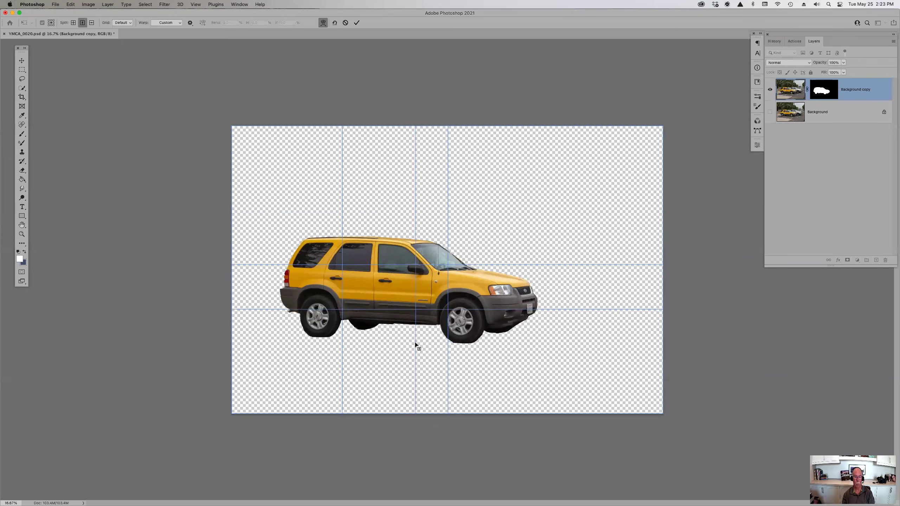
left_click(394, 289)
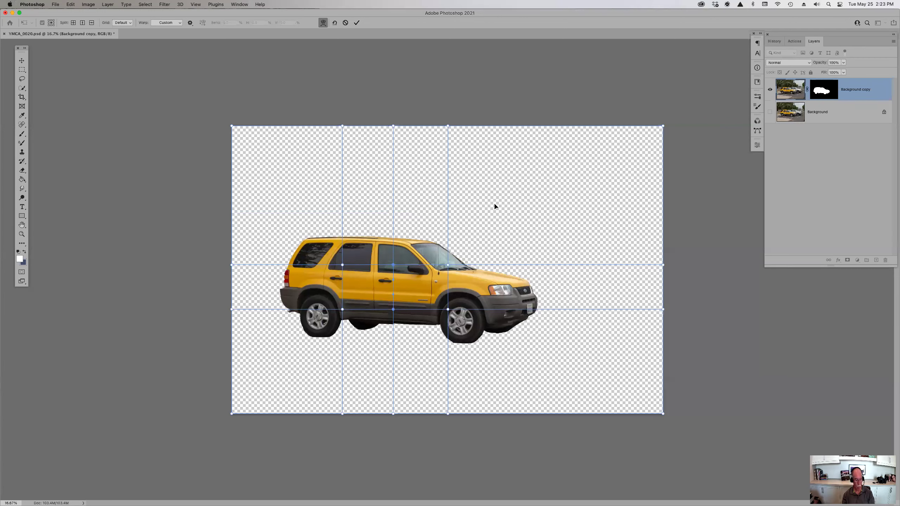
key("Return")
Step: Start a new warp on the SUV, splitting it vertically through the front door and choosing another vertical split
key("s")
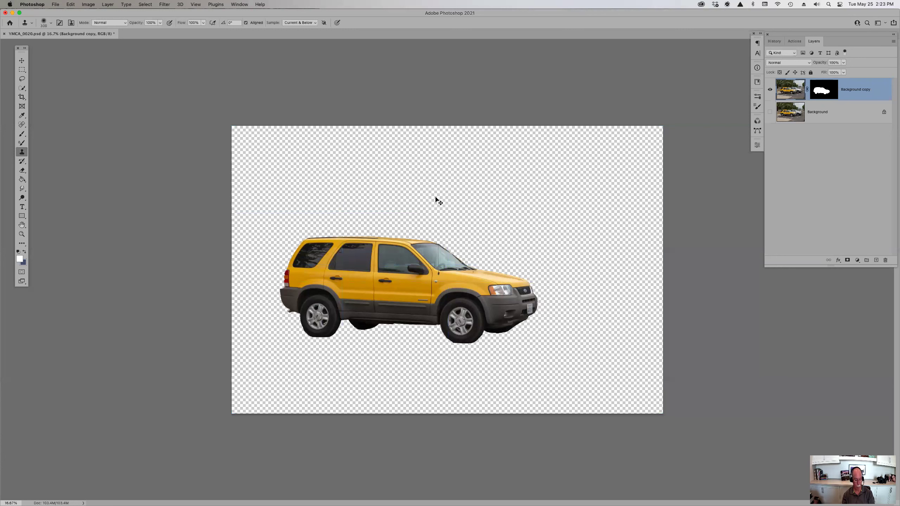
key("super+t")
right_click(406, 192)
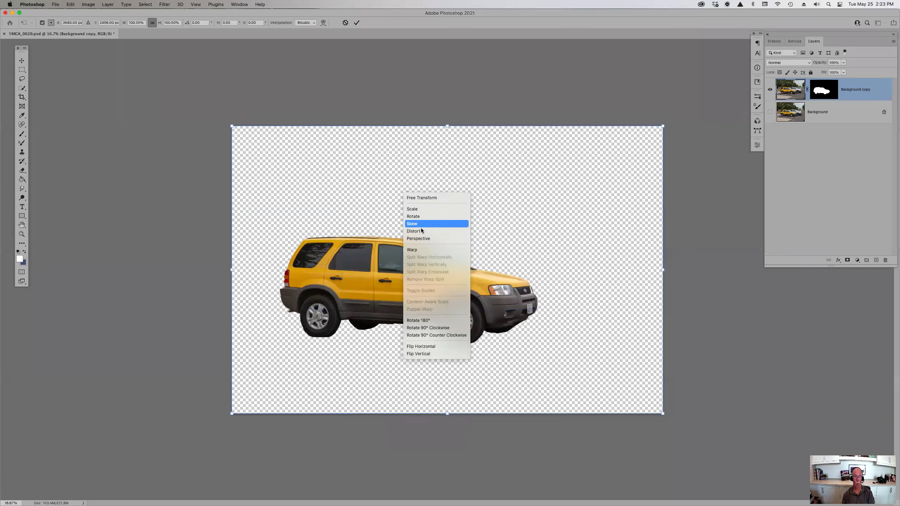
left_click(427, 205)
right_click(424, 195)
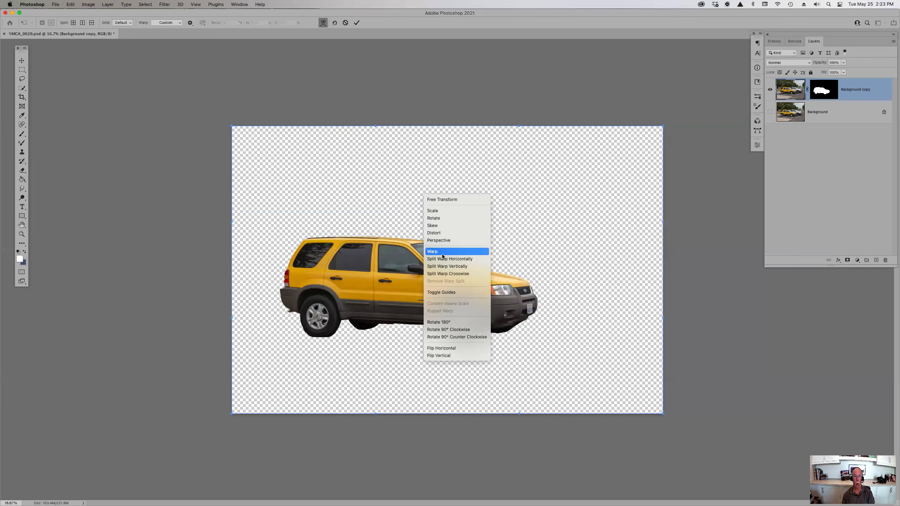
left_click(447, 267)
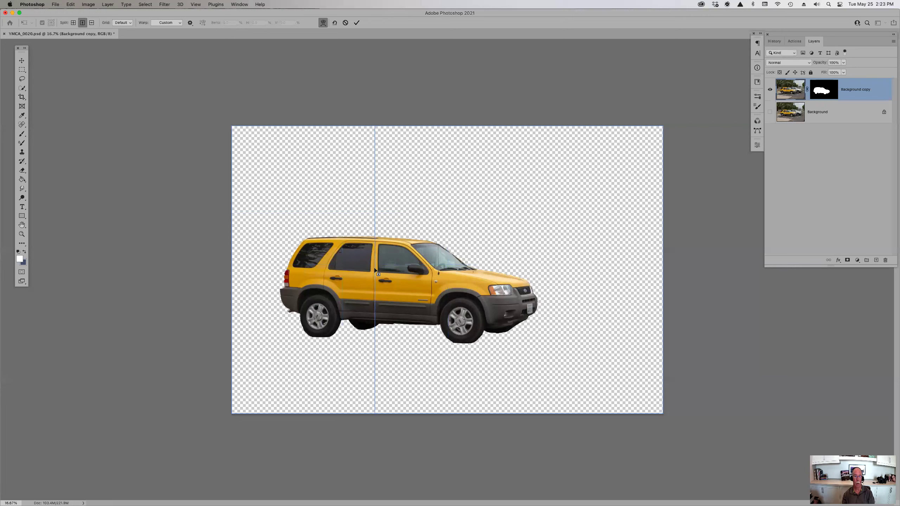
left_click(375, 270)
right_click(335, 251)
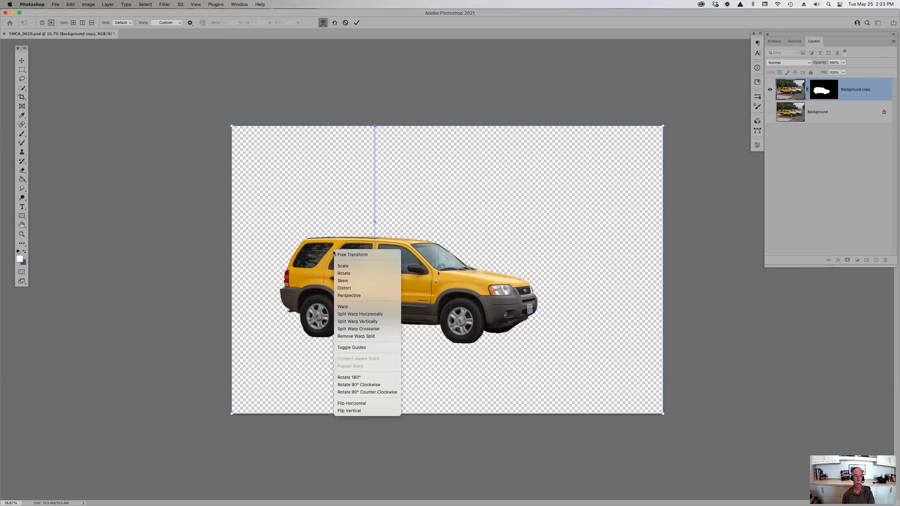
left_click(348, 322)
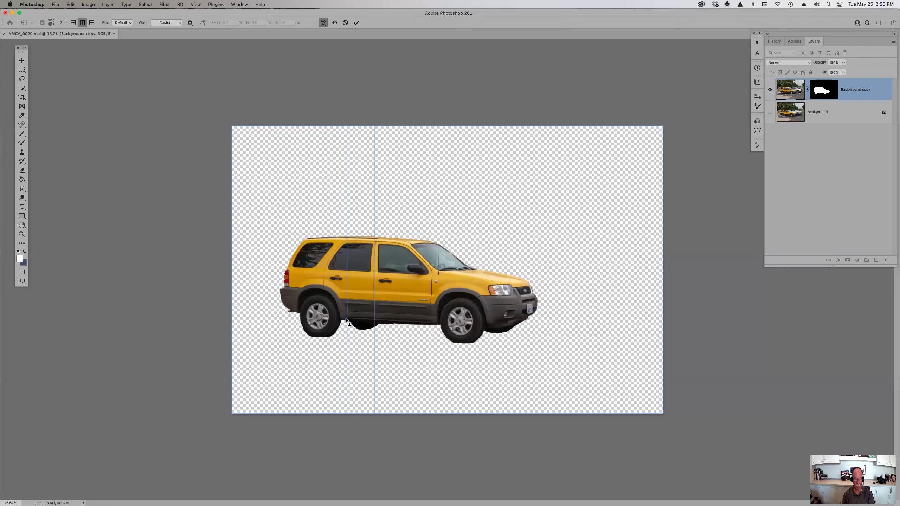
Step: Add a rear-wheel split, then bow, stretch, lower and squeeze the car body before cancelling with Esc
left_click(327, 317)
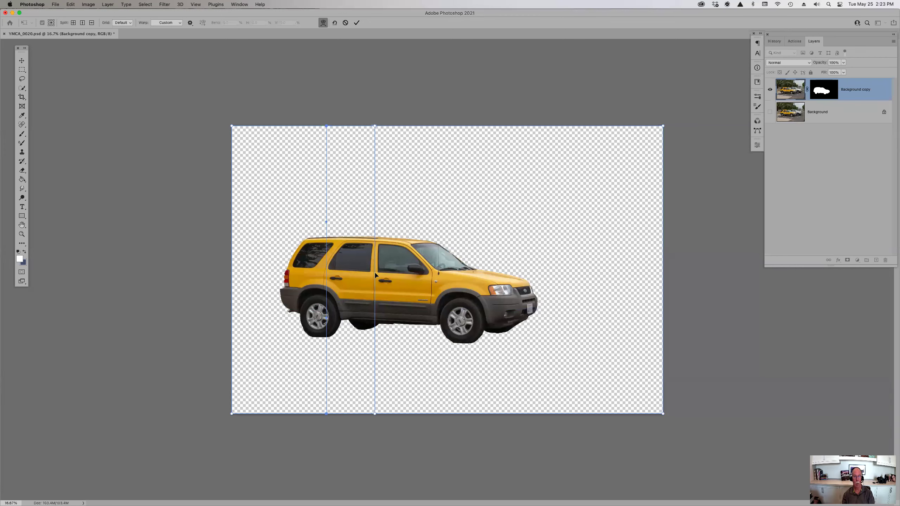
left_click_drag(377, 274, 393, 276)
left_click_drag(534, 293, 555, 289)
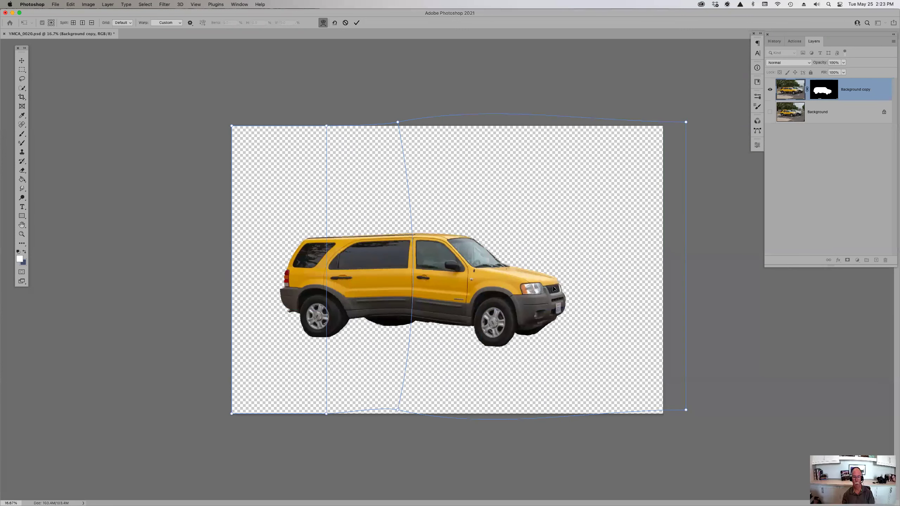
left_click_drag(440, 239, 440, 242)
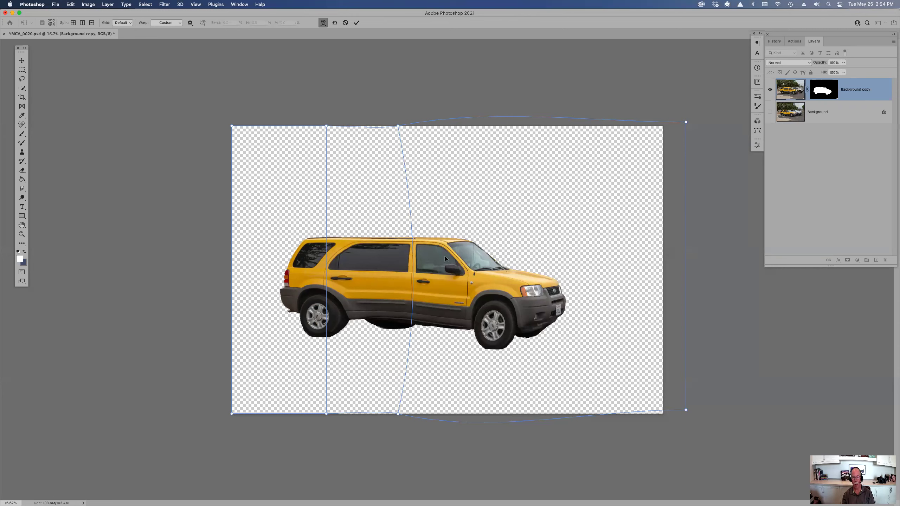
mouse_move(416, 258)
left_mouse_down()
mouse_move(399, 255)
mouse_move(390, 266)
mouse_move(402, 247)
mouse_move(402, 281)
mouse_move(407, 271)
left_mouse_up()
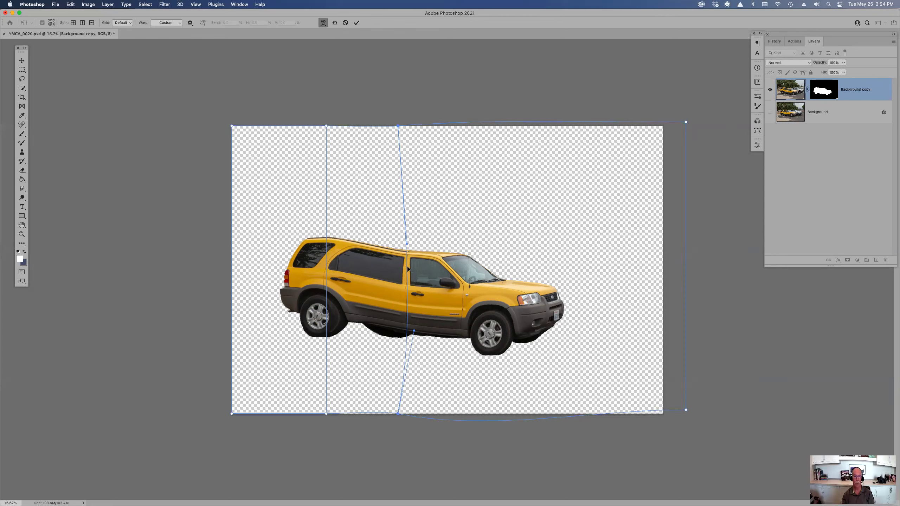
left_click_drag(409, 261, 408, 256)
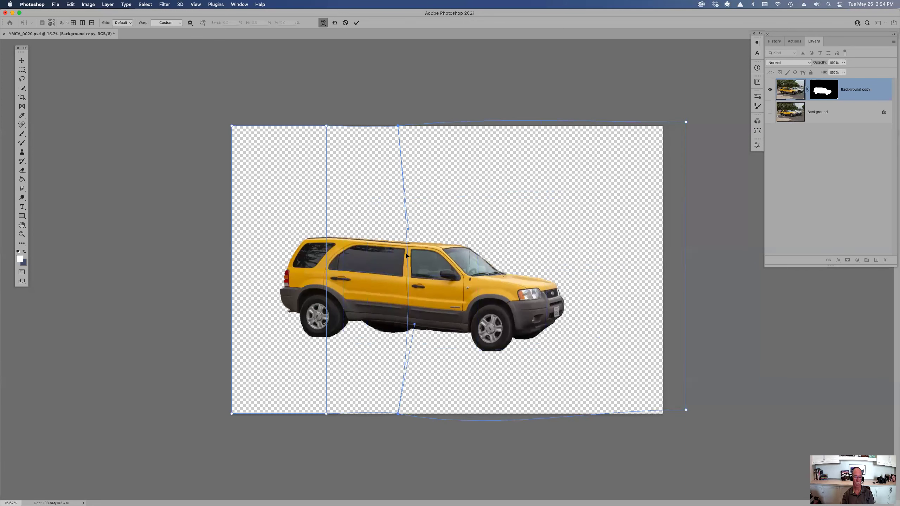
left_click_drag(346, 326, 353, 325)
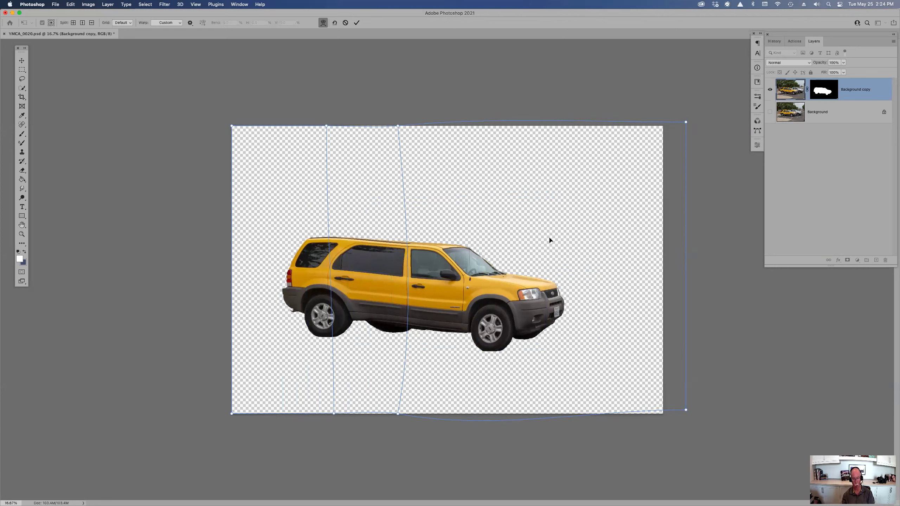
key("Escape")
key("s")
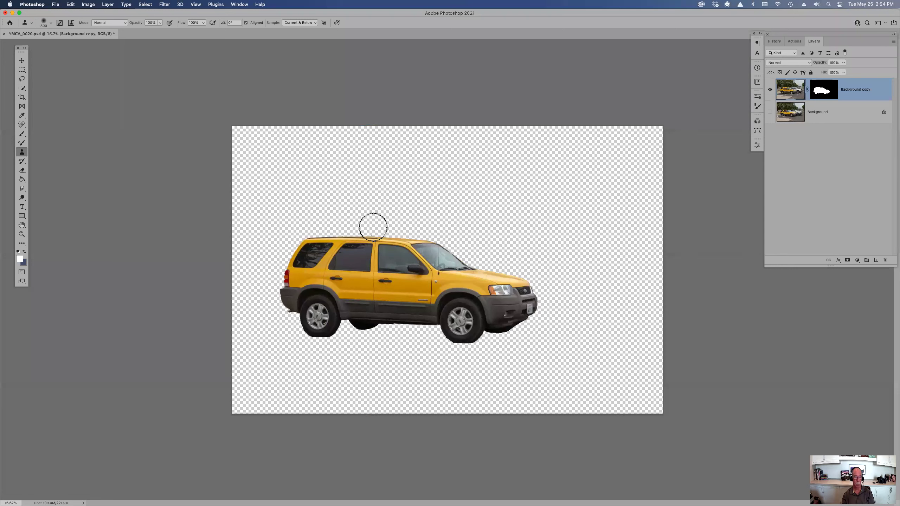
Step: Warp the SUV with horizontal splits across the windows and roofline, pulling the roof upward
key("super+t")
right_click(388, 210)
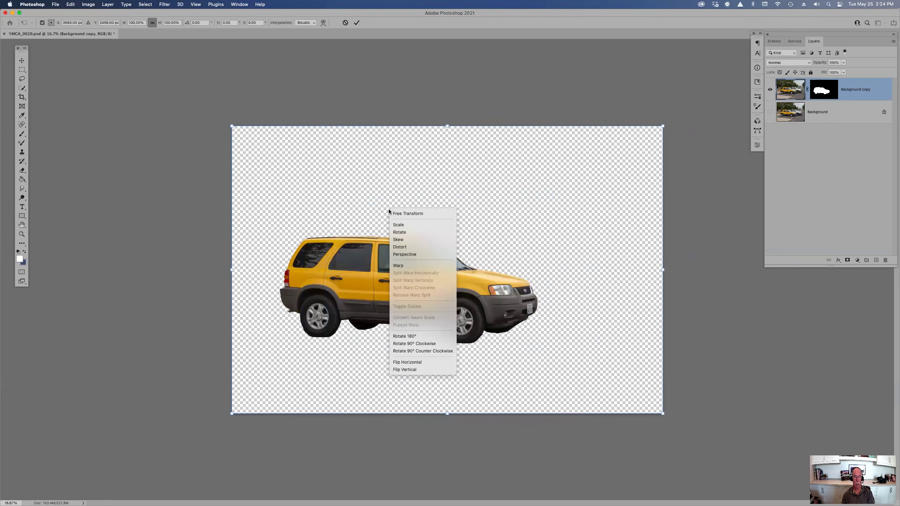
left_click(405, 266)
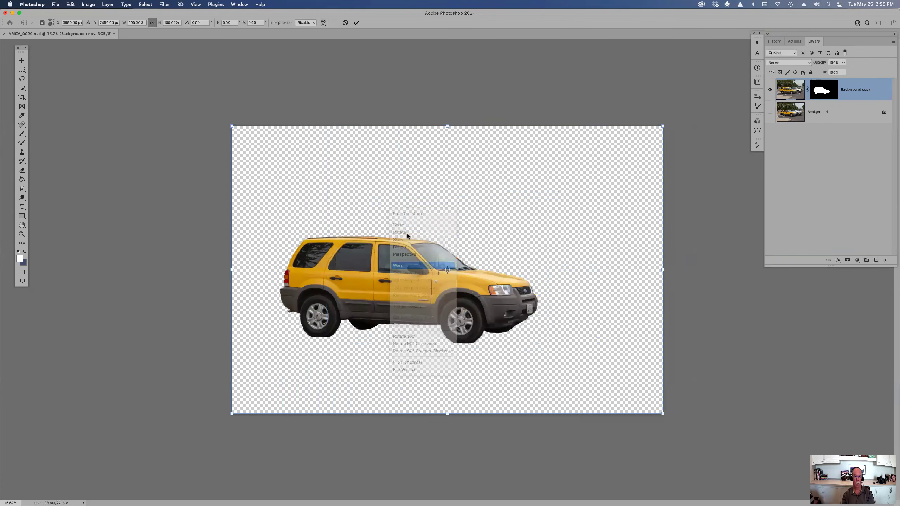
right_click(421, 195)
left_click(441, 257)
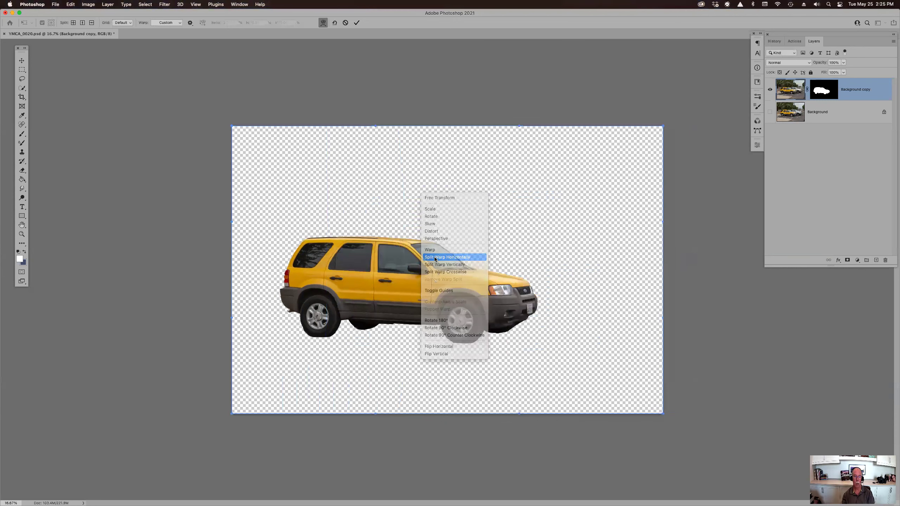
left_click(371, 277)
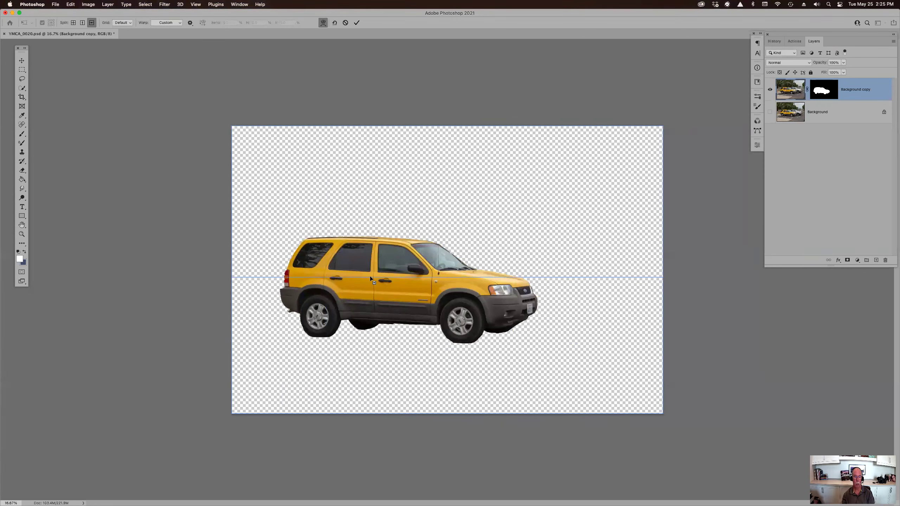
right_click(364, 239)
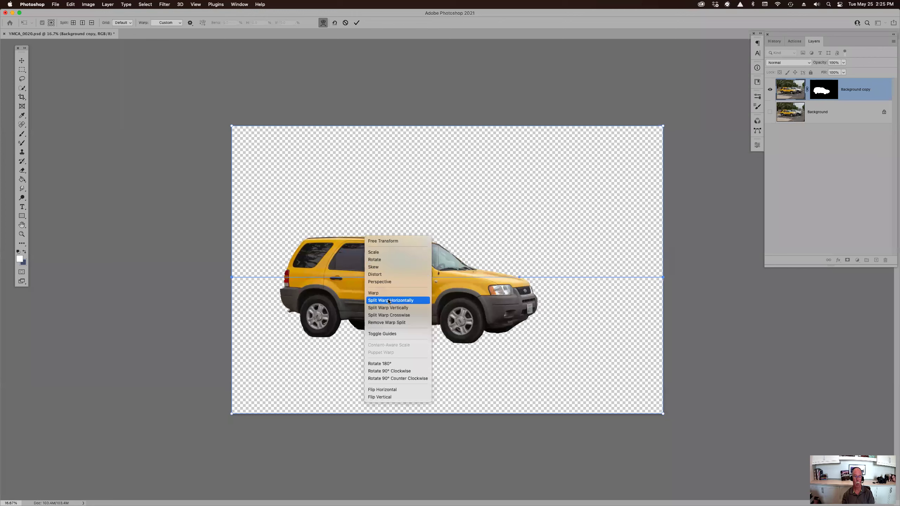
left_click(385, 240)
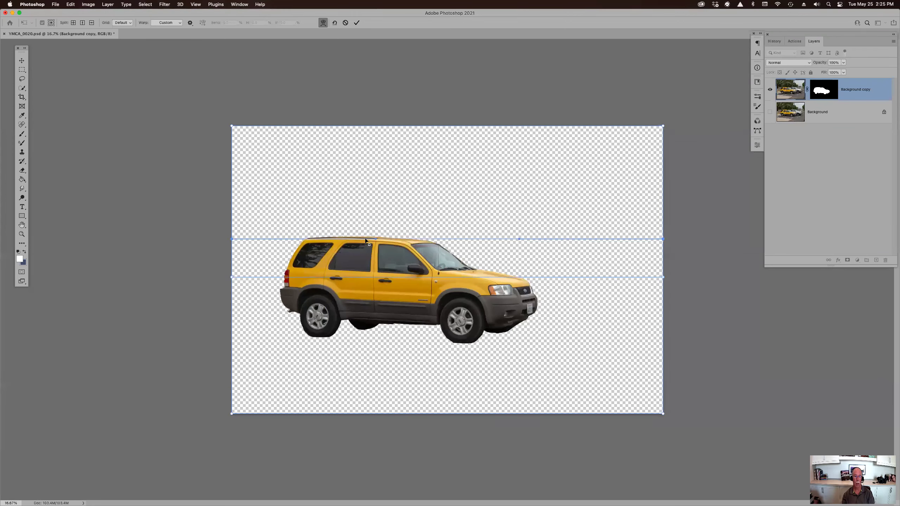
left_click_drag(384, 237, 386, 214)
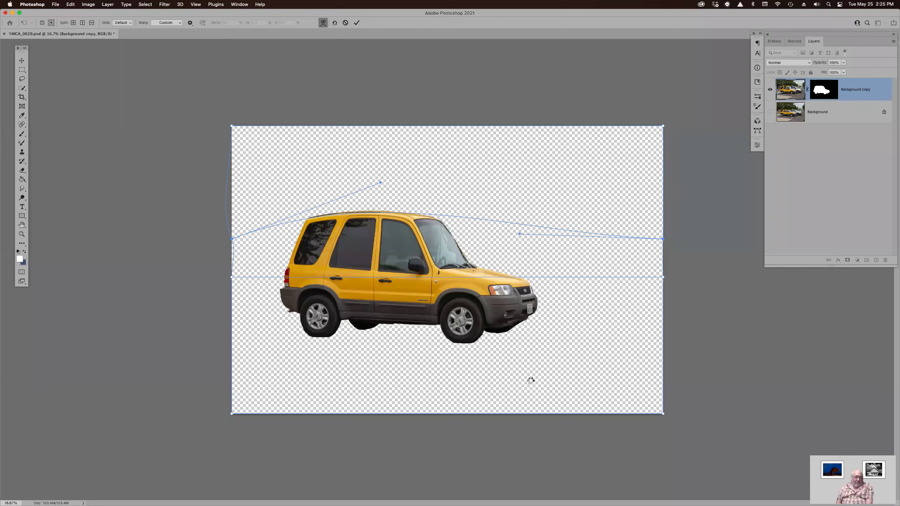
key("s")
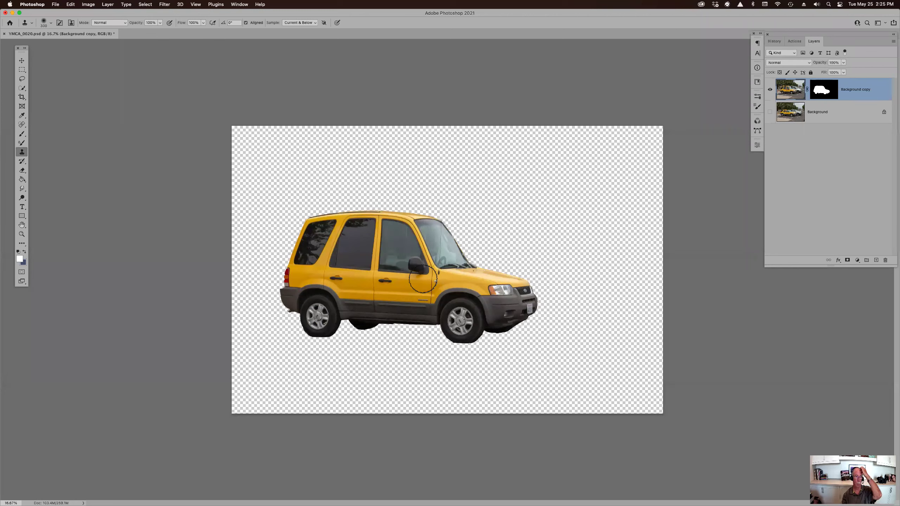
Step: Open Filter > Liquify, pick another brush enlarged to size 300, then exit back to the image
left_click(163, 4)
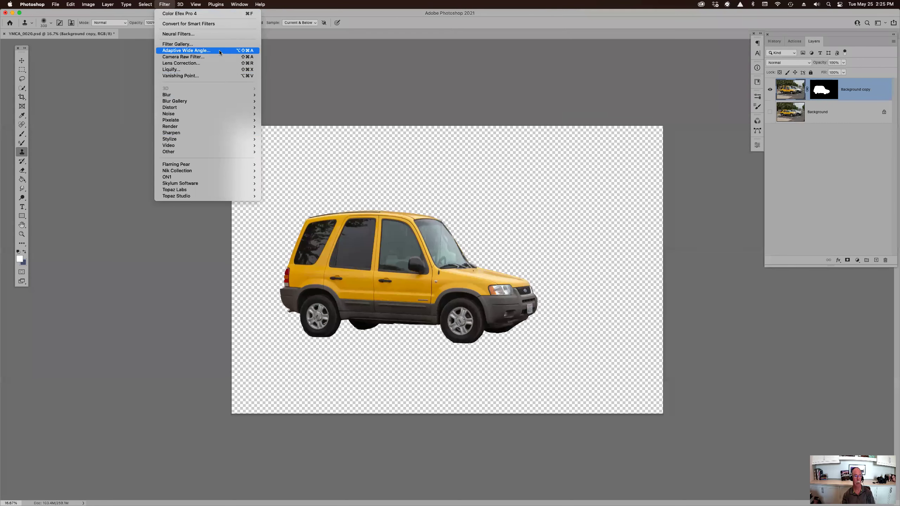
left_click(213, 70)
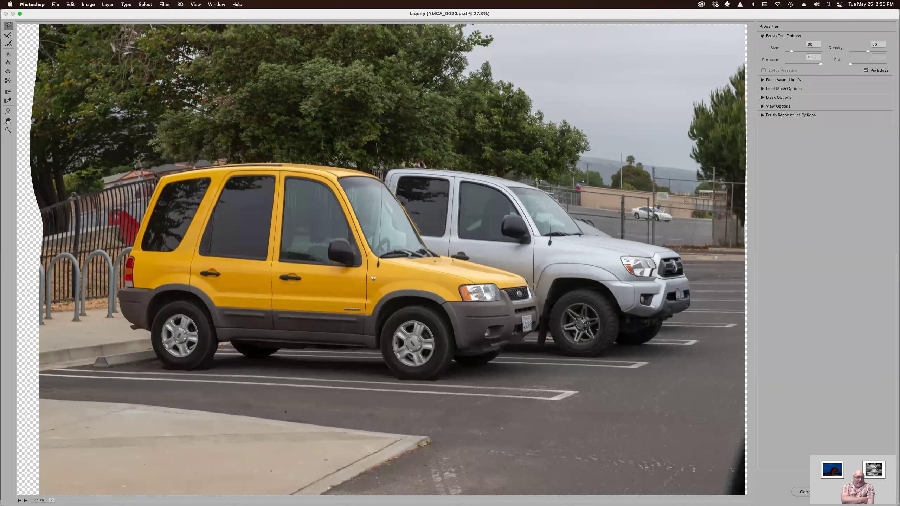
left_click(8, 64)
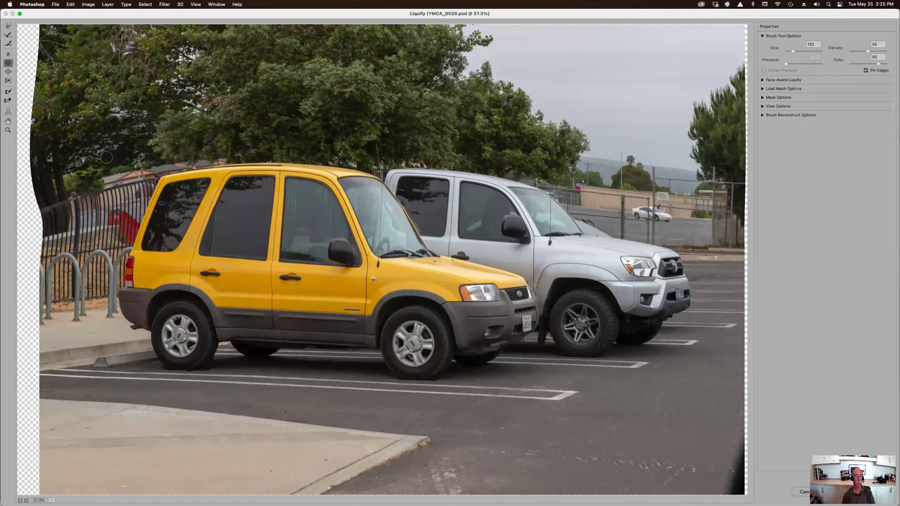
key("bracketright")
key("bracketright")
key("bracketright")
key("bracketright")
key("bracketright")
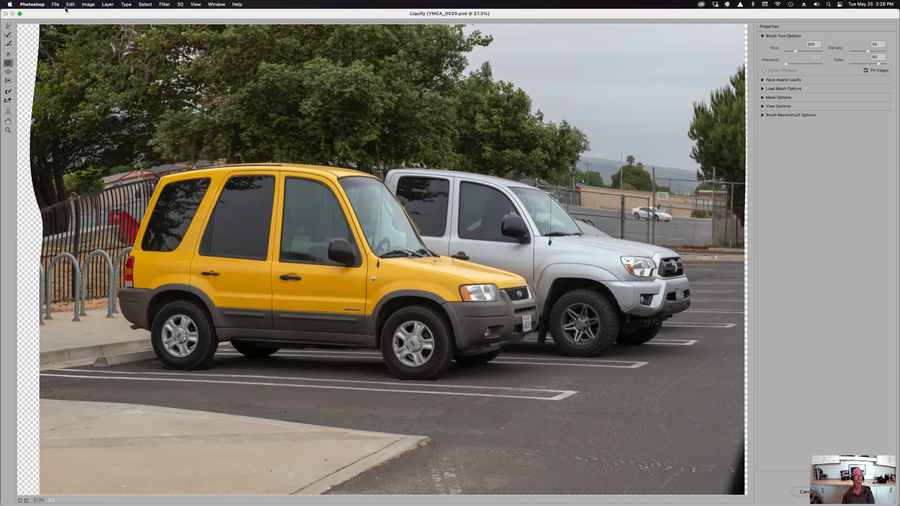
key("Return")
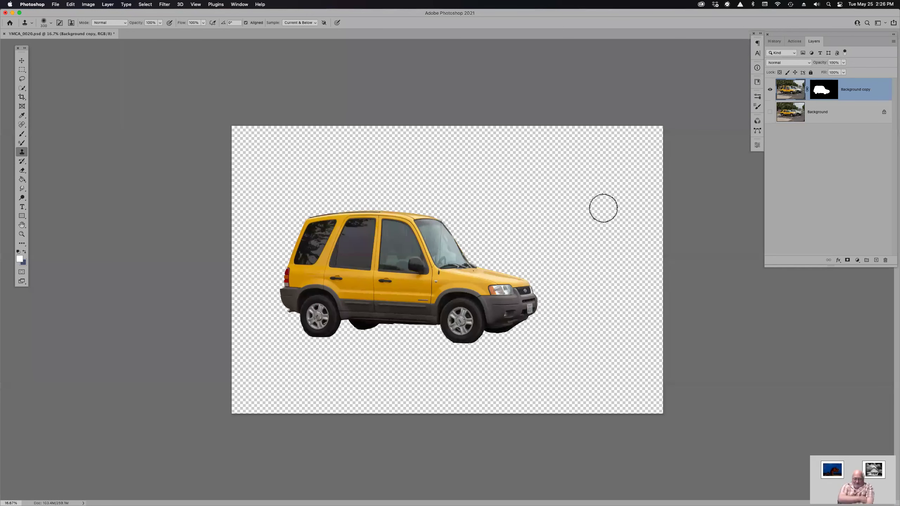
Step: Step the History back to the Open state, undoing the Free Transform stretch on the SUV
left_click(776, 43)
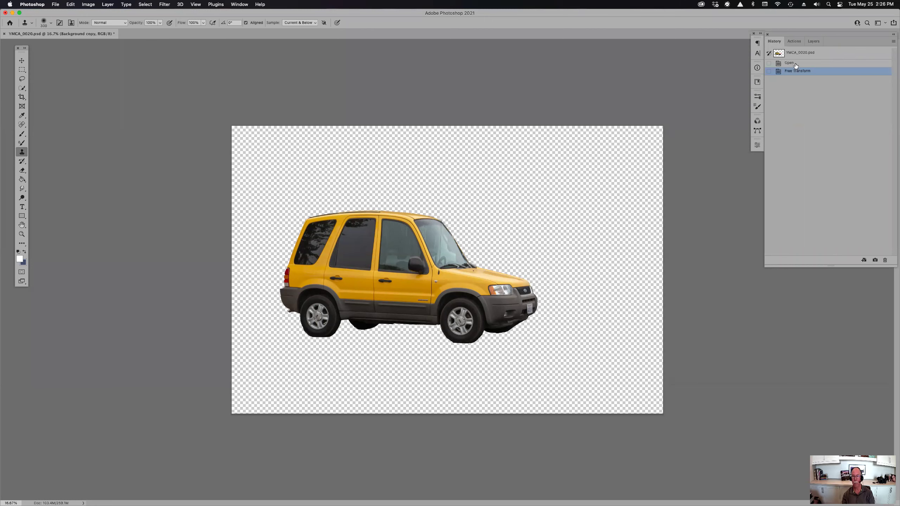
left_click(790, 62)
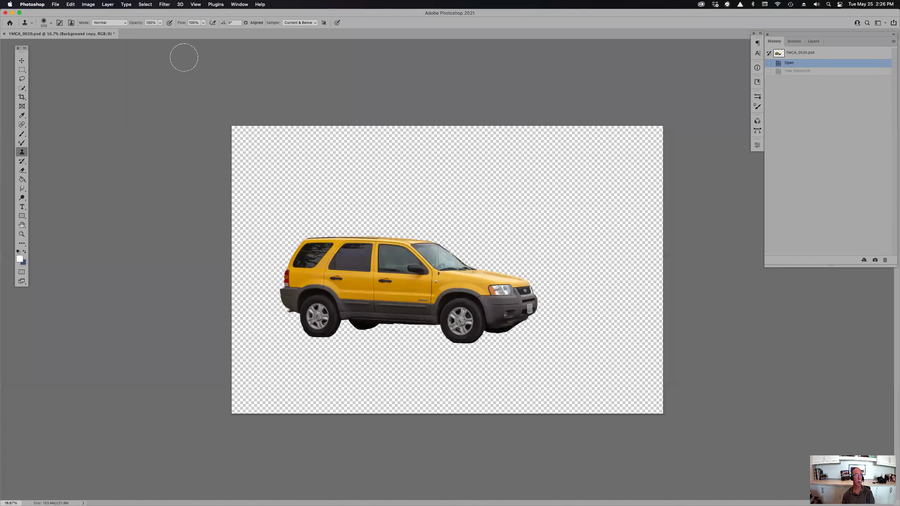
left_click(70, 4)
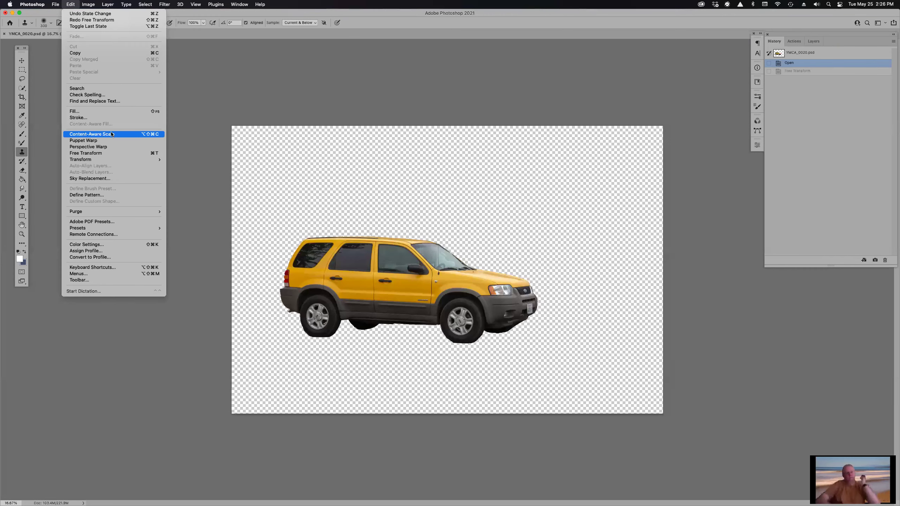
Step: Try widening the SUV slightly with Content-Aware Scale, then cancel it to keep the original shape
left_click(135, 134)
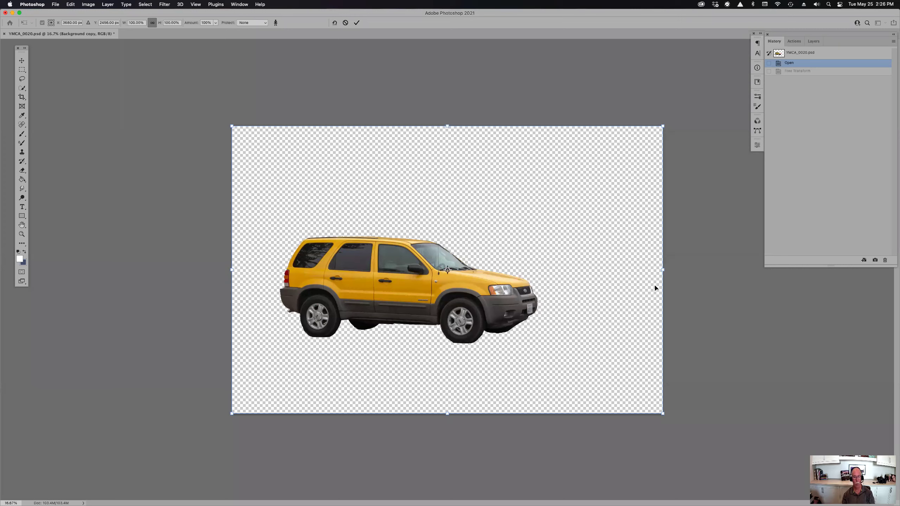
left_click_drag(663, 270, 687, 270)
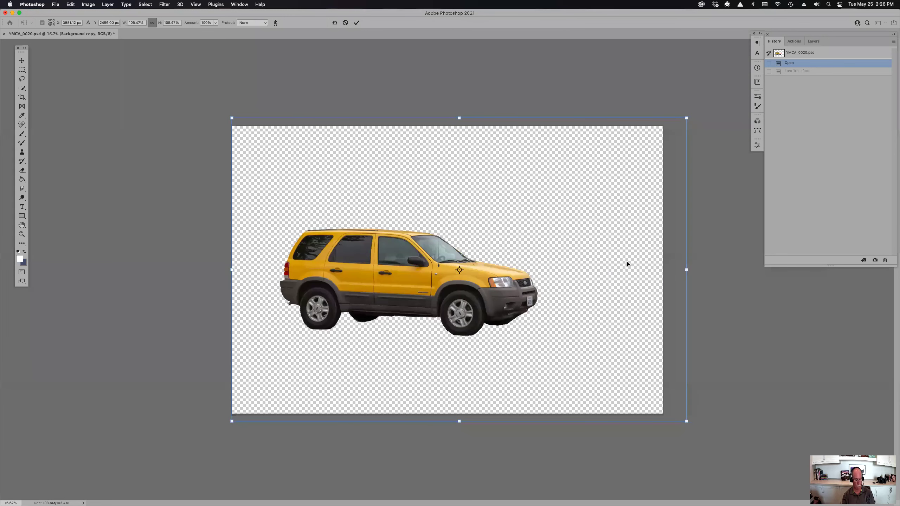
key("Return")
key("s")
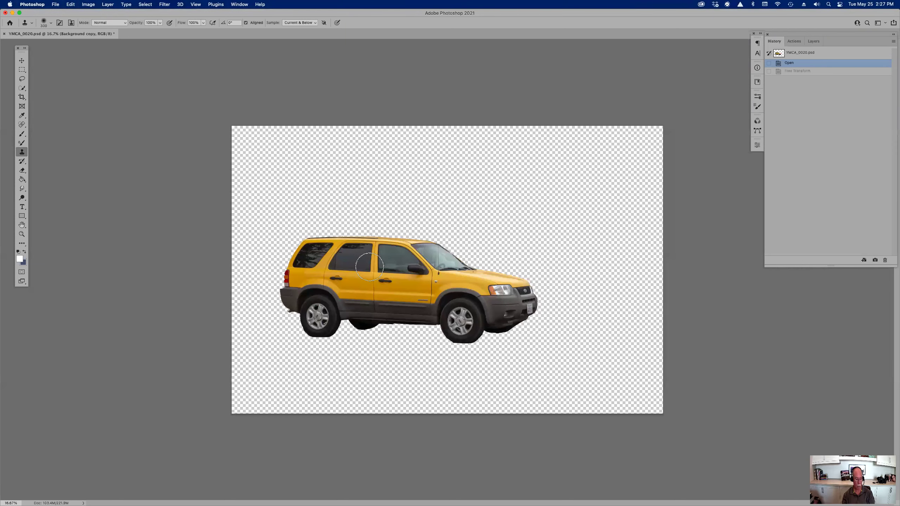
Step: Apply the layer mask to the Background copy layer and load the car's outline as a selection
left_click(813, 41)
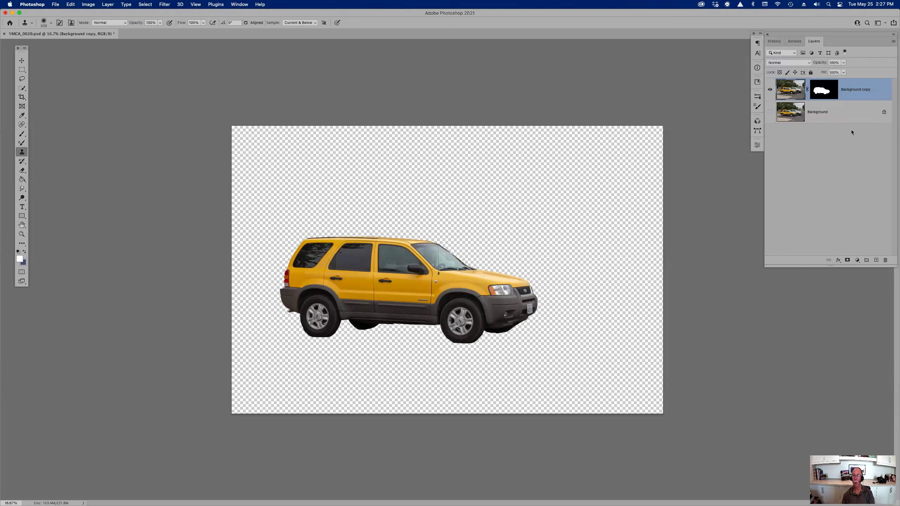
right_click(829, 93)
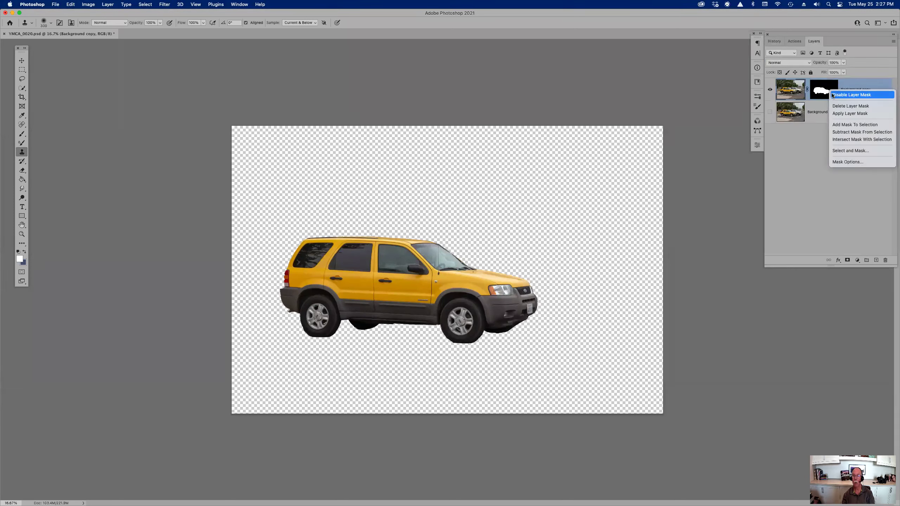
left_click(844, 113)
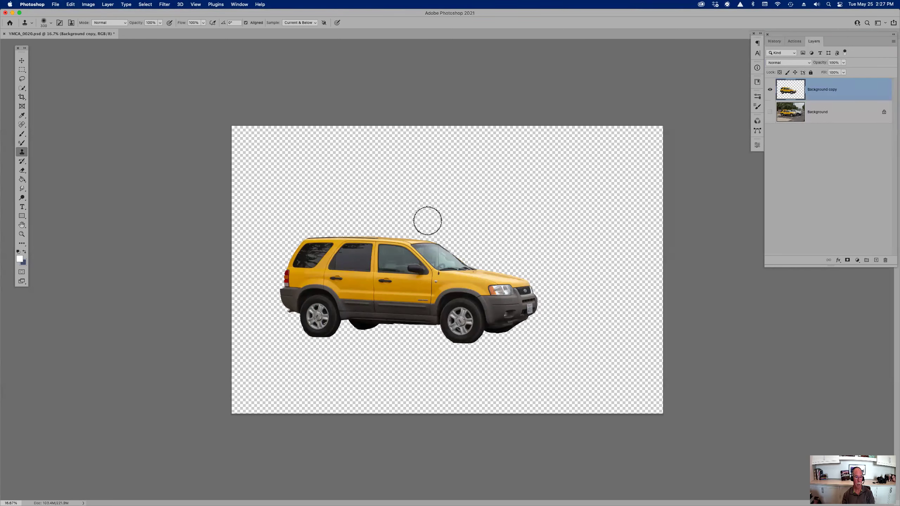
left_click(795, 90, "super")
left_click(73, 4)
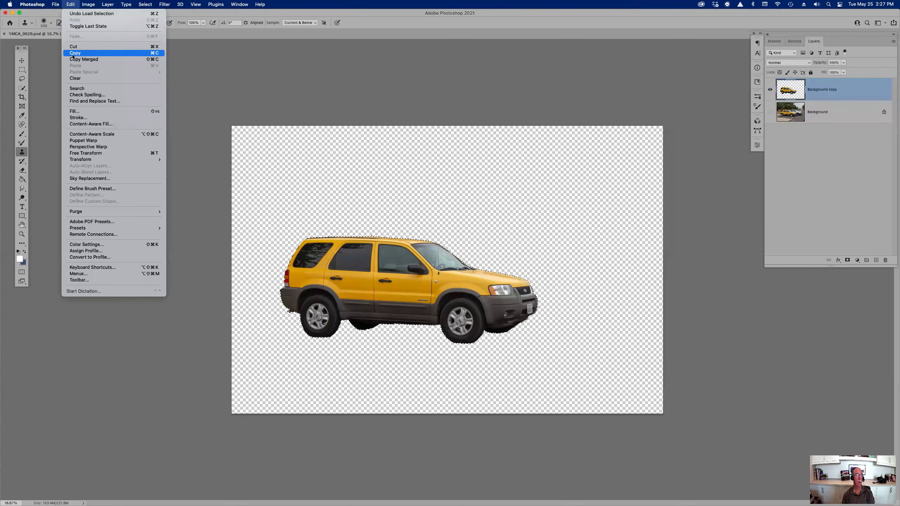
left_click(92, 135)
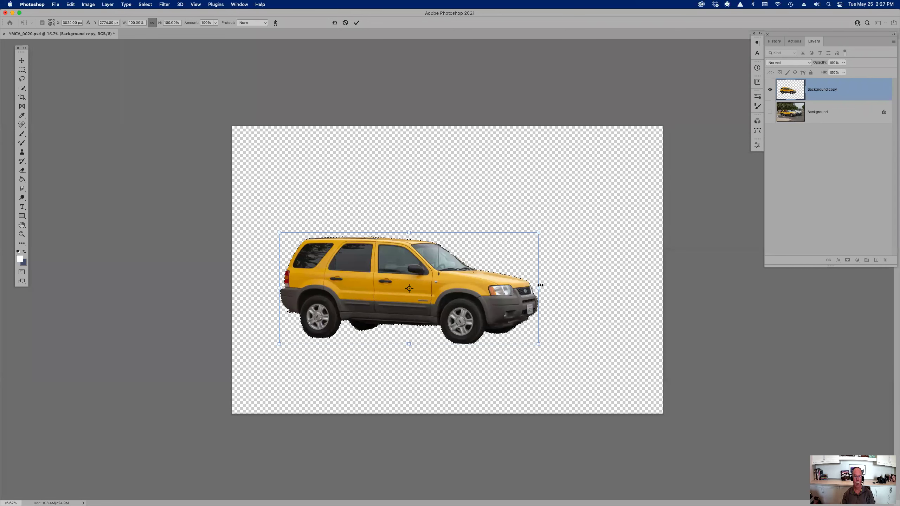
left_click_drag(280, 288, 309, 288)
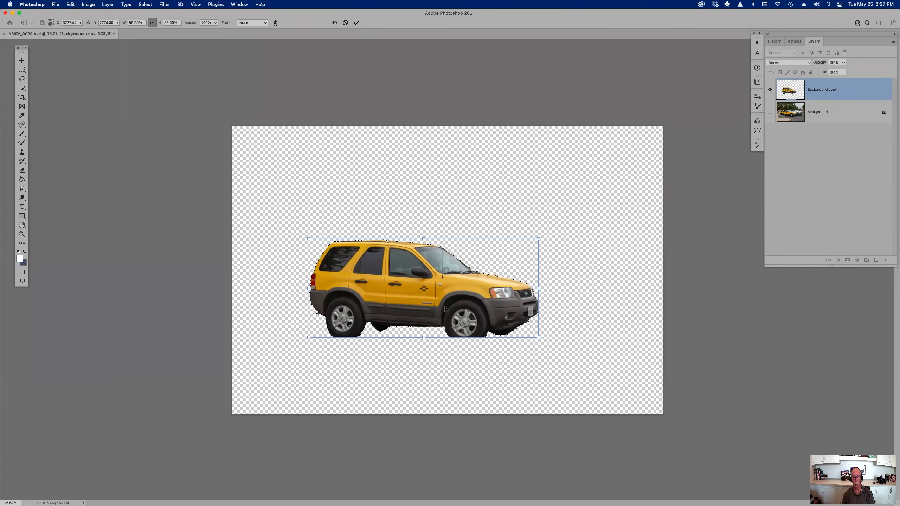
left_click_drag(537, 290, 486, 287)
left_click_drag(488, 247, 529, 224)
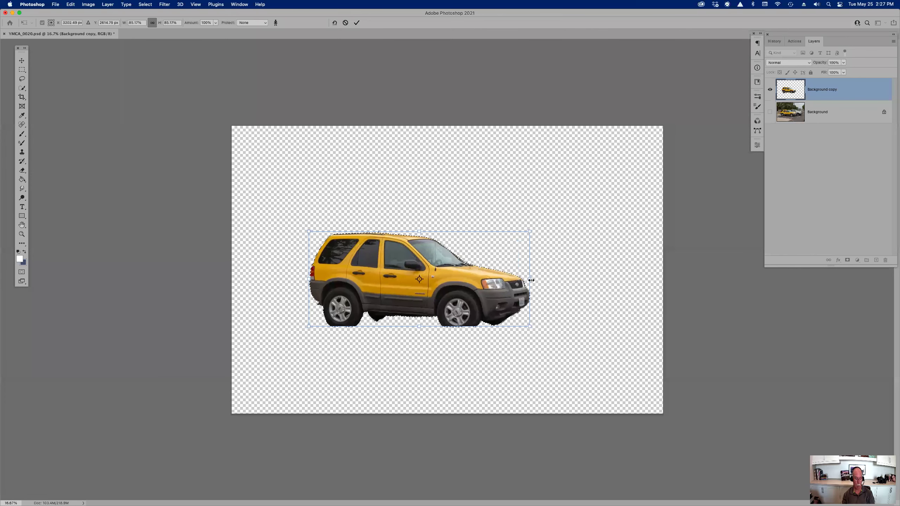
key("Return")
key("s")
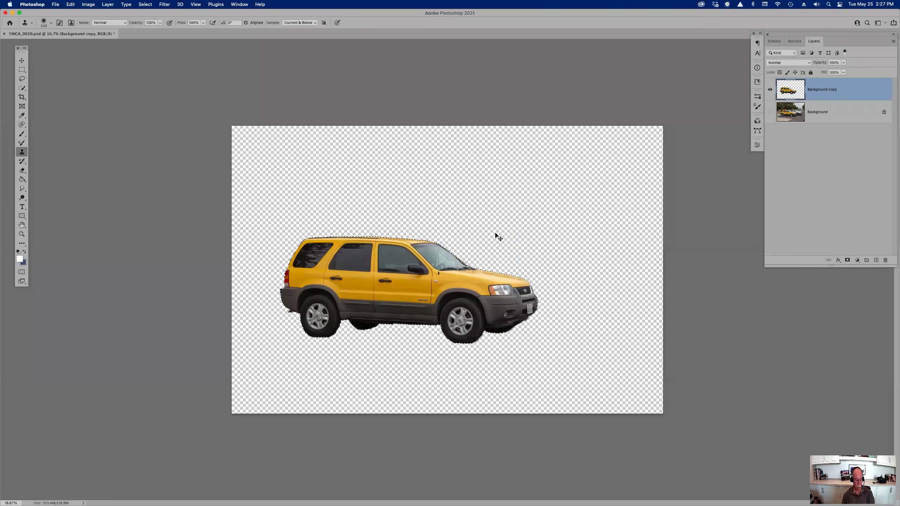
Step: Deselect, then Content-Aware Scale the car narrower from its rear and front
key("super+d")
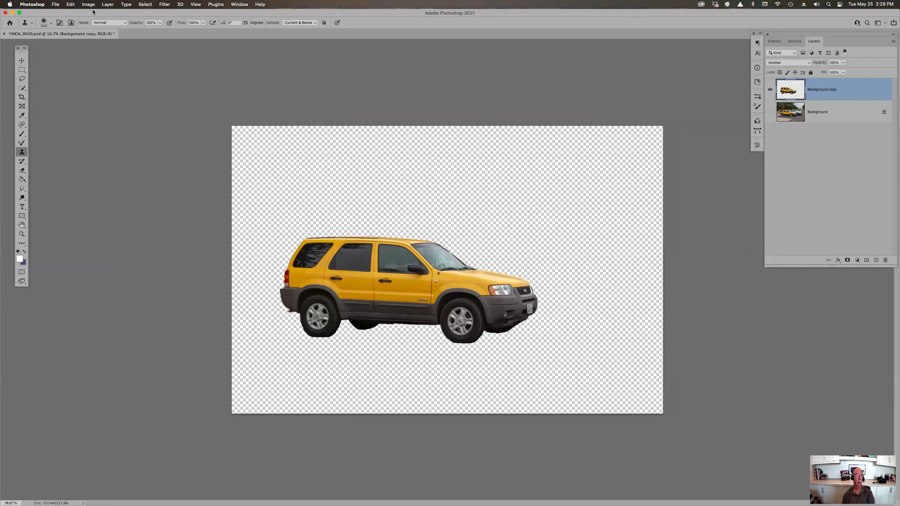
left_click(65, 4)
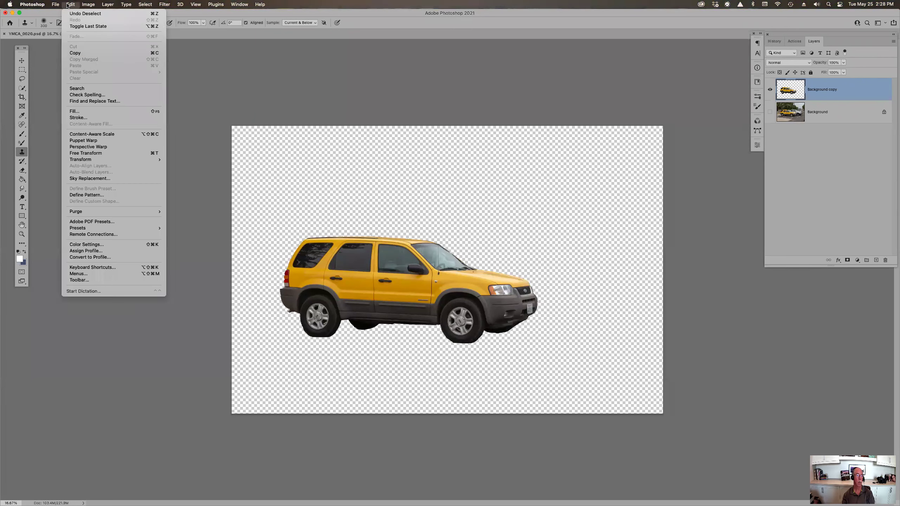
left_click(105, 134)
left_click_drag(279, 289, 326, 287)
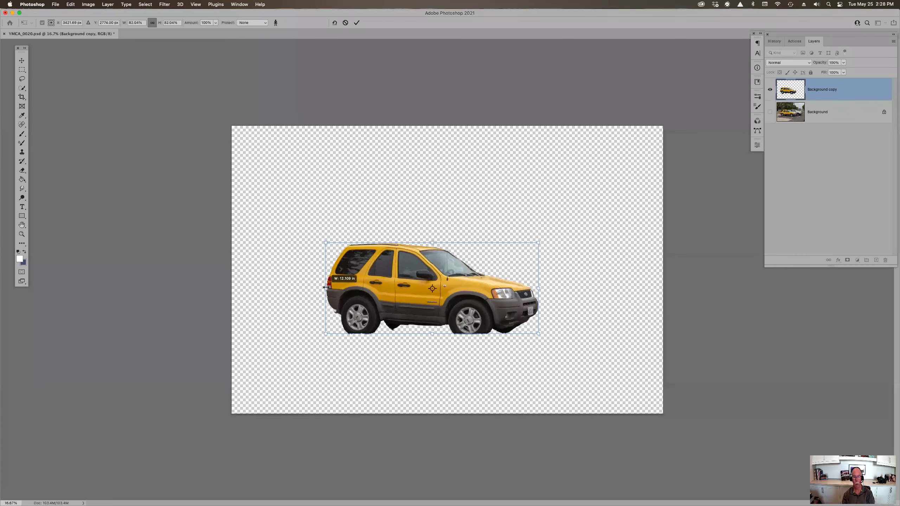
left_click_drag(533, 290, 512, 289)
mouse_move(421, 327)
left_mouse_down()
mouse_move(425, 348)
mouse_move(432, 325)
left_mouse_up()
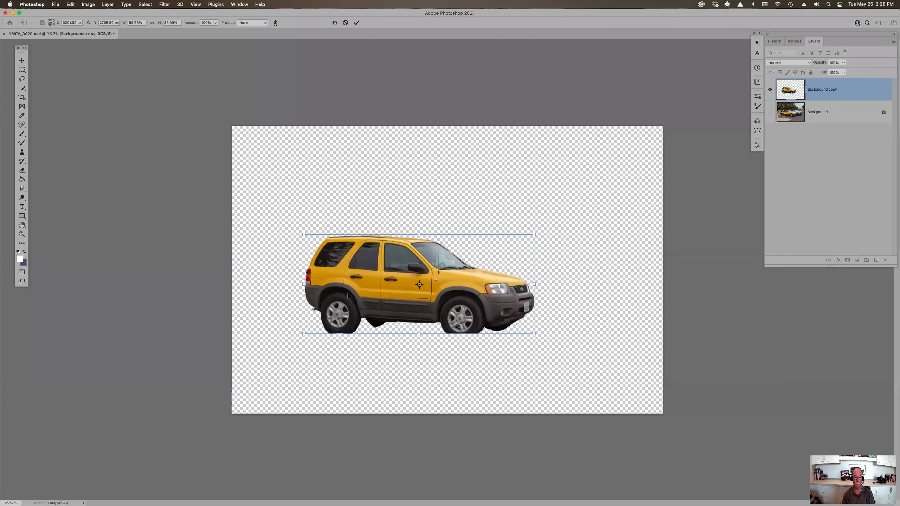
Step: Pull the rear and front further in, refining the squash into a short, stubby car
left_click_drag(305, 283, 350, 286)
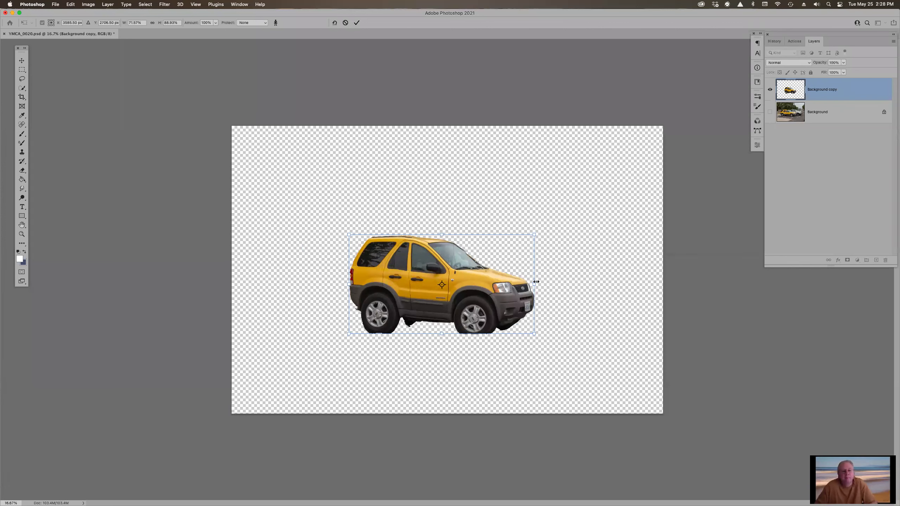
left_click_drag(536, 282, 523, 284)
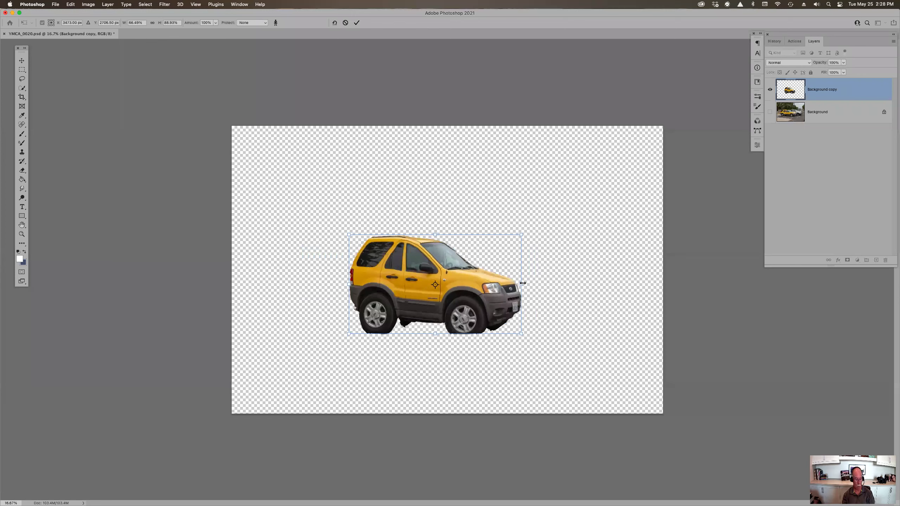
mouse_move(520, 282)
left_mouse_down()
mouse_move(531, 283)
mouse_move(518, 284)
left_mouse_up()
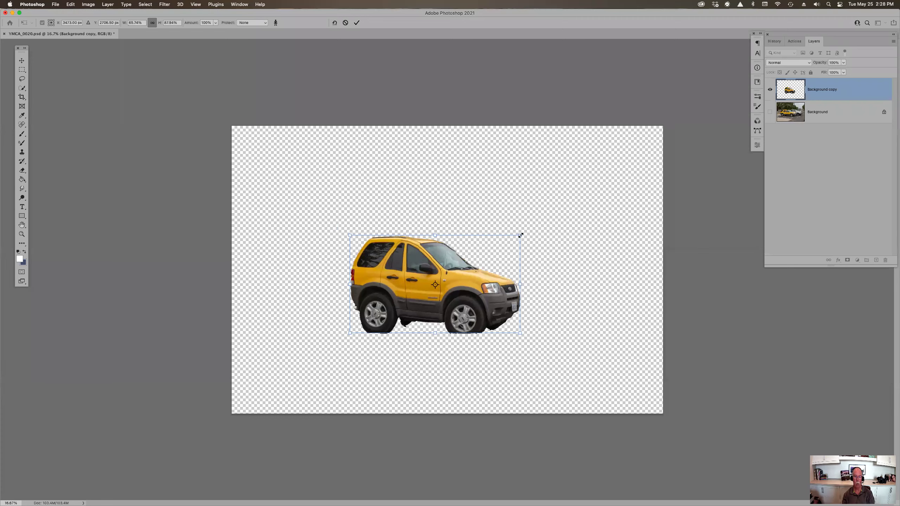
left_click_drag(521, 235, 534, 225)
left_click_drag(537, 222, 519, 236)
left_click_drag(521, 283, 506, 284)
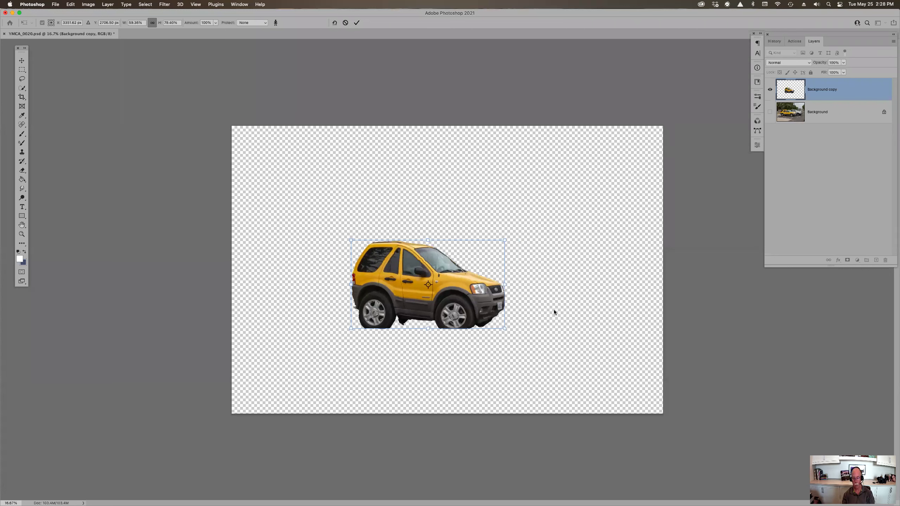
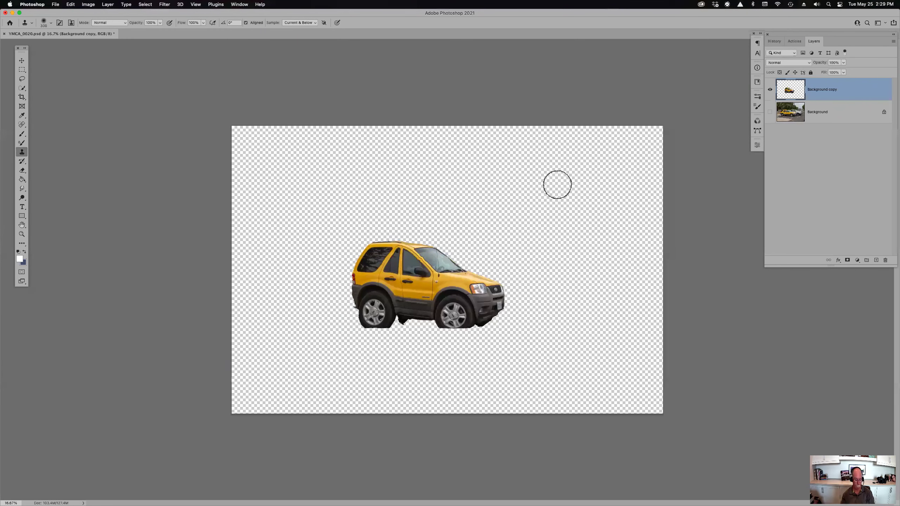
Step: Undo the squash on the SUV, then trial a rightward Content-Aware Scale stretch and cancel it
scroll(559, 187, "up", 2)
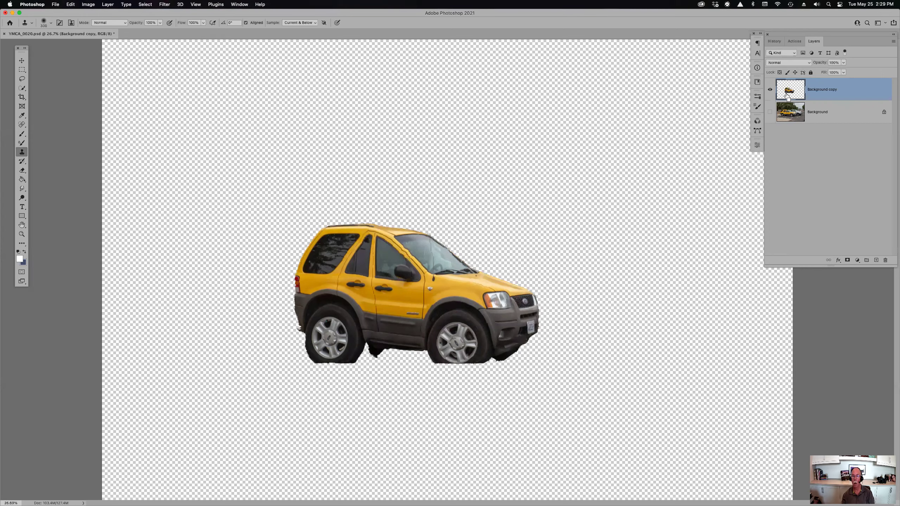
key("super+z")
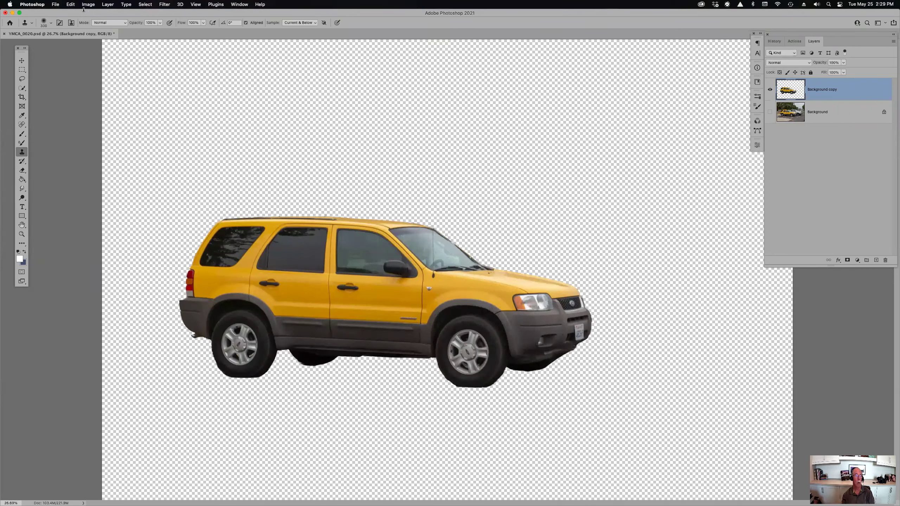
left_click(71, 4)
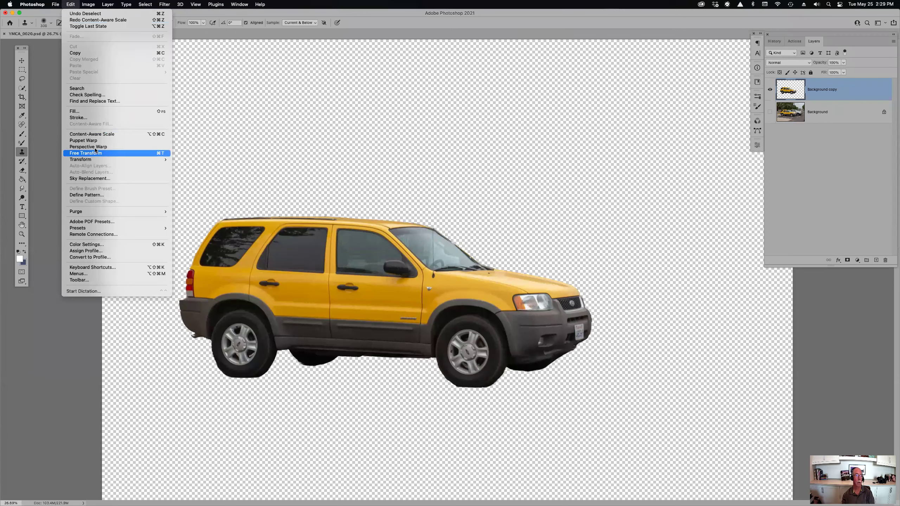
left_click(97, 134)
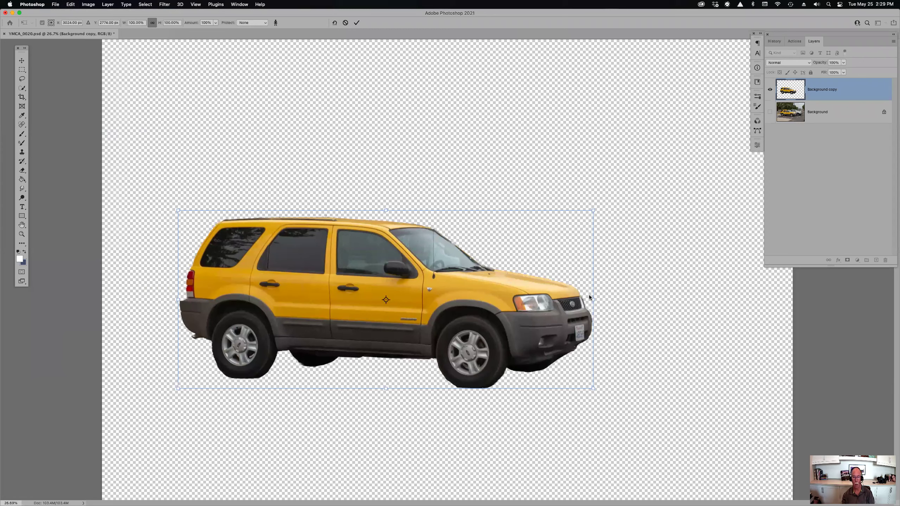
left_click_drag(594, 298, 695, 301)
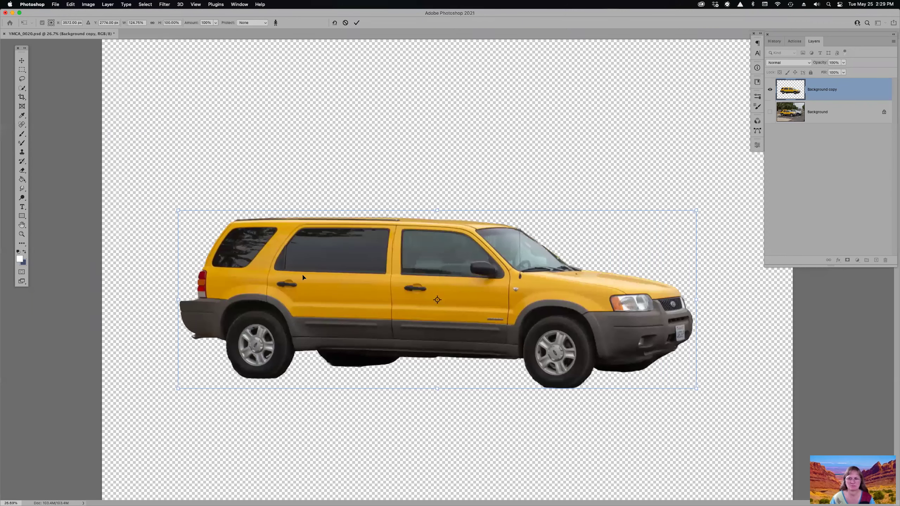
key("s")
key("Escape")
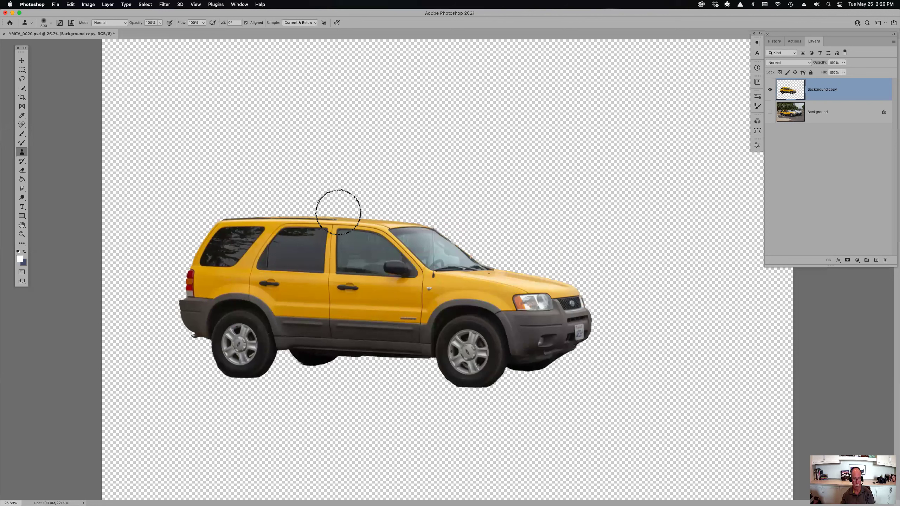
key("l")
key("m")
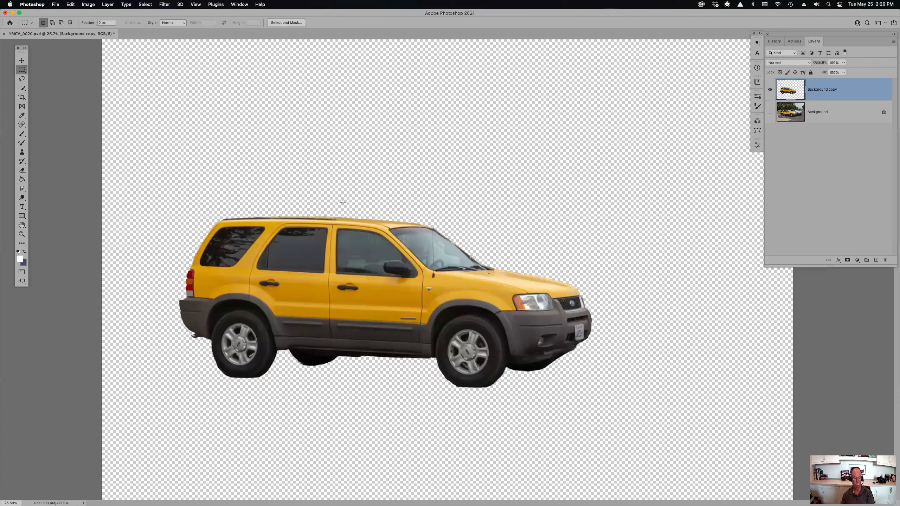
left_click_drag(334, 204, 611, 411)
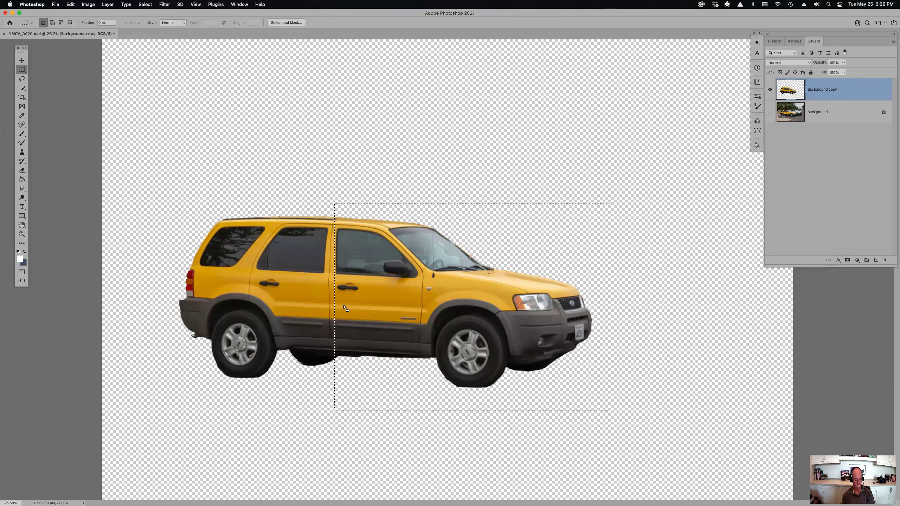
key("super+shift+i")
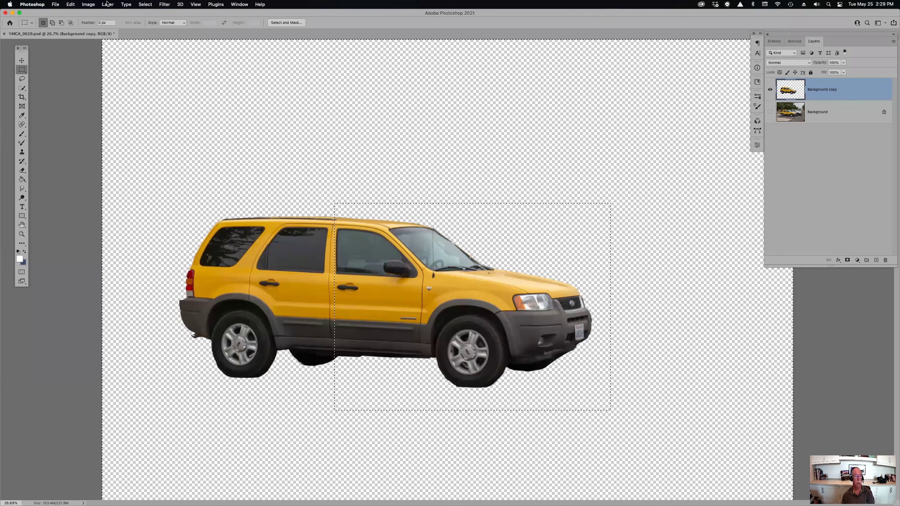
left_click(89, 5)
mouse_move(70, 4)
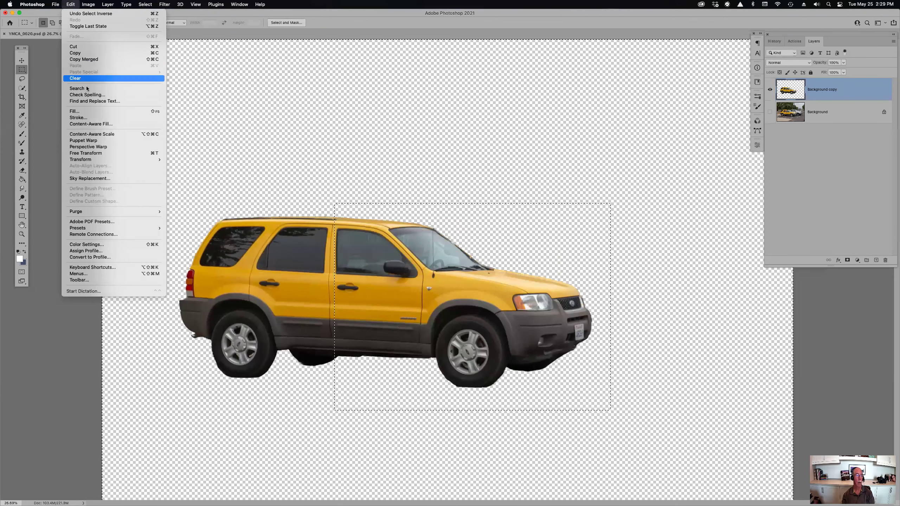
left_click(99, 136)
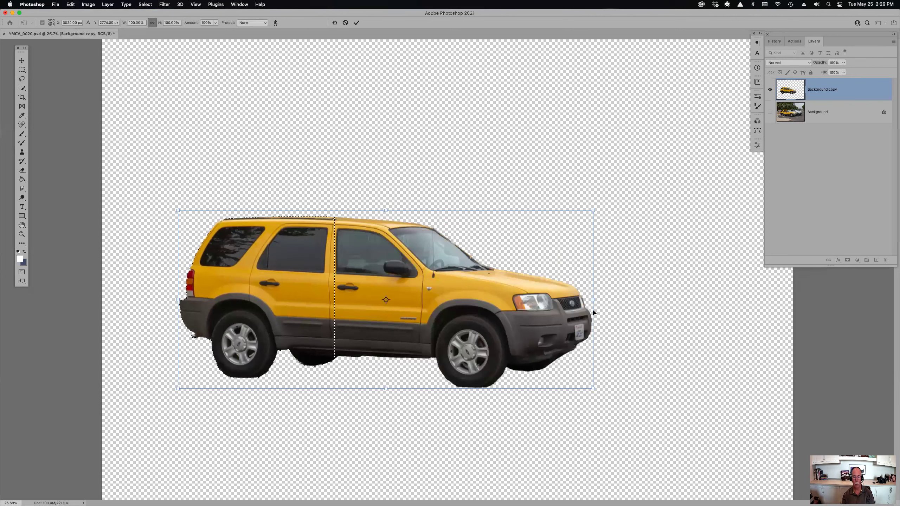
left_click_drag(596, 306, 760, 316)
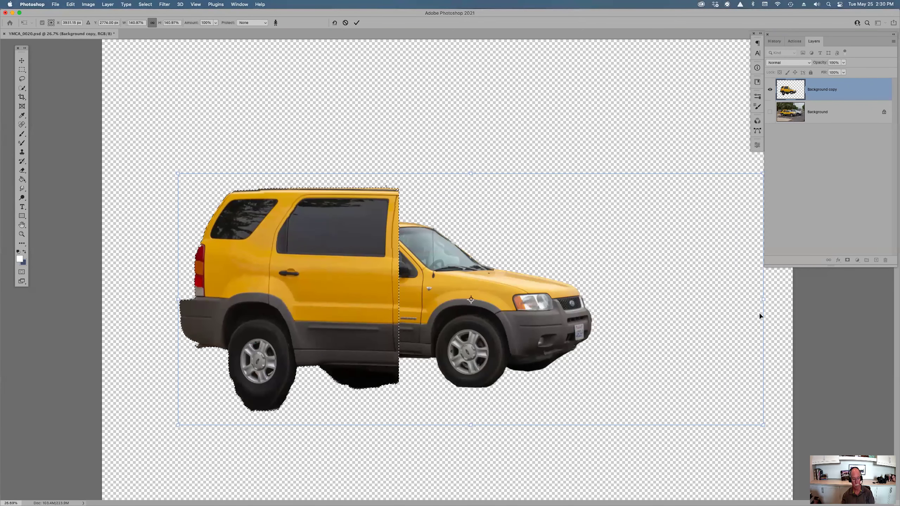
key("super+z")
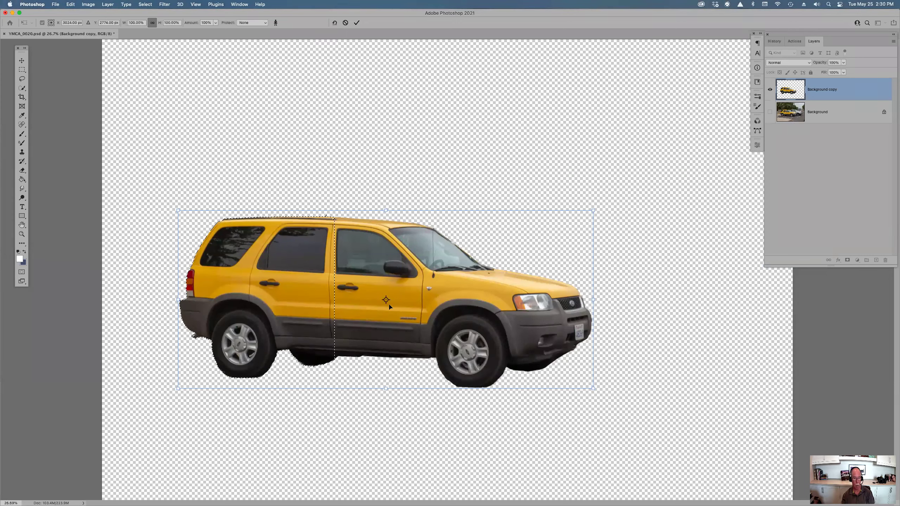
key("Escape")
key("super+d")
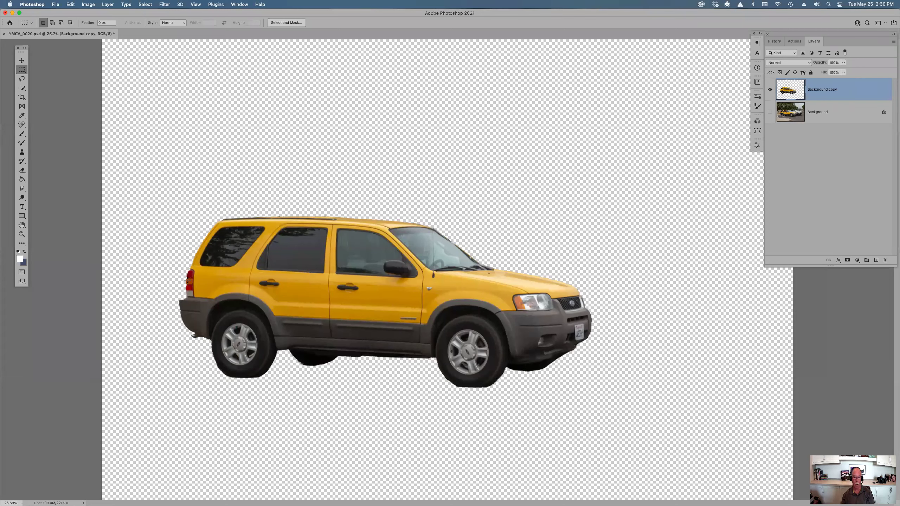
key("super+minus")
key("super+minus")
key("super+minus")
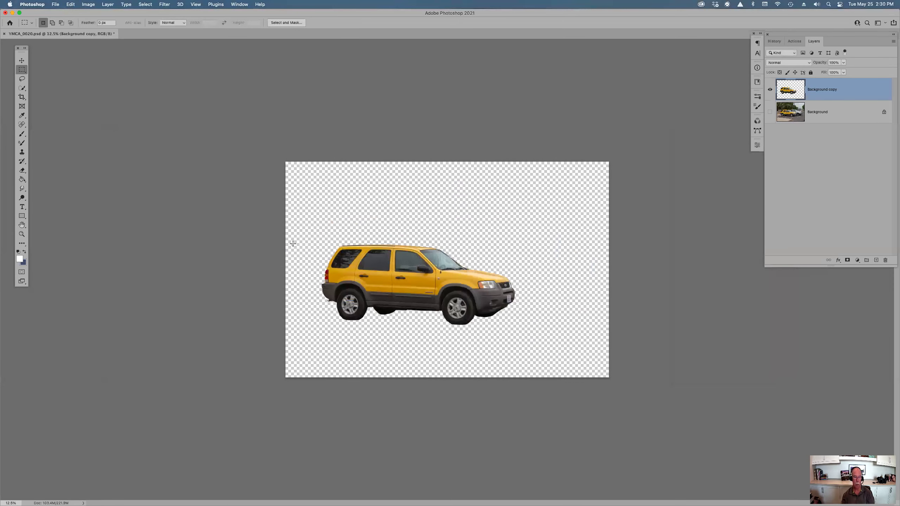
Step: Crop-extend the canvas leftward to add transparent space beside the SUV
key("c")
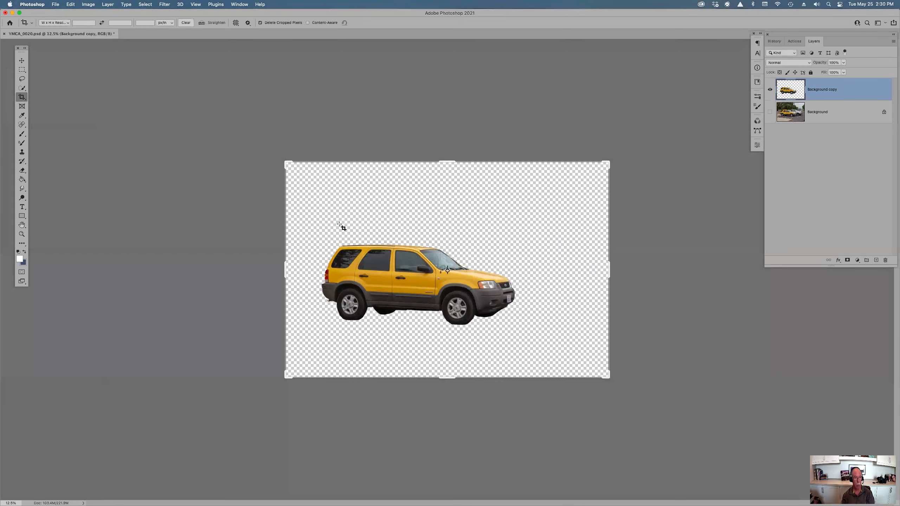
left_click_drag(282, 269, 175, 261)
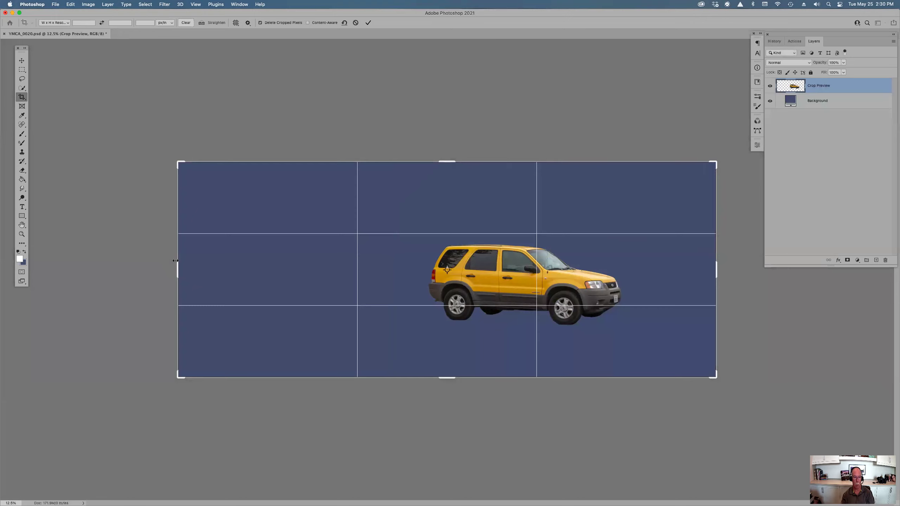
key("Return")
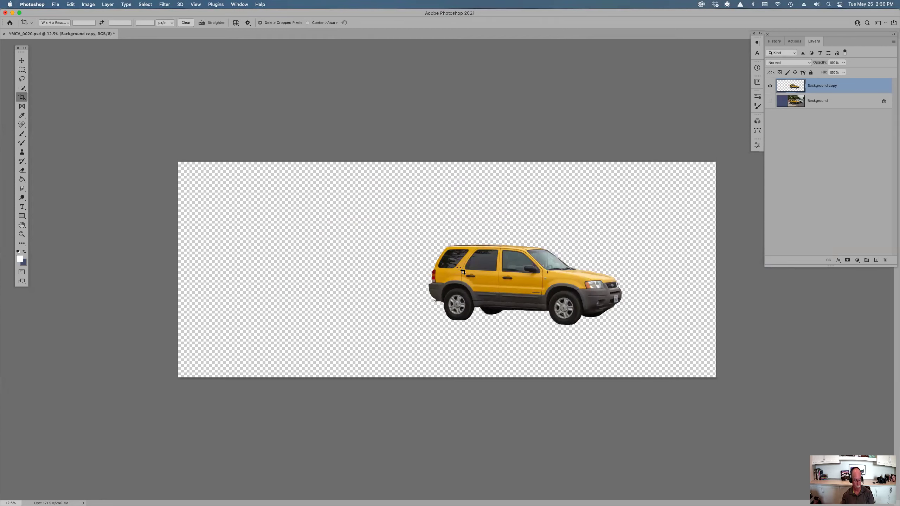
left_click(70, 4)
Step: Content-Aware Scale the SUV longer to the left, shift it up, trim its height slightly, and commit
left_click(93, 135)
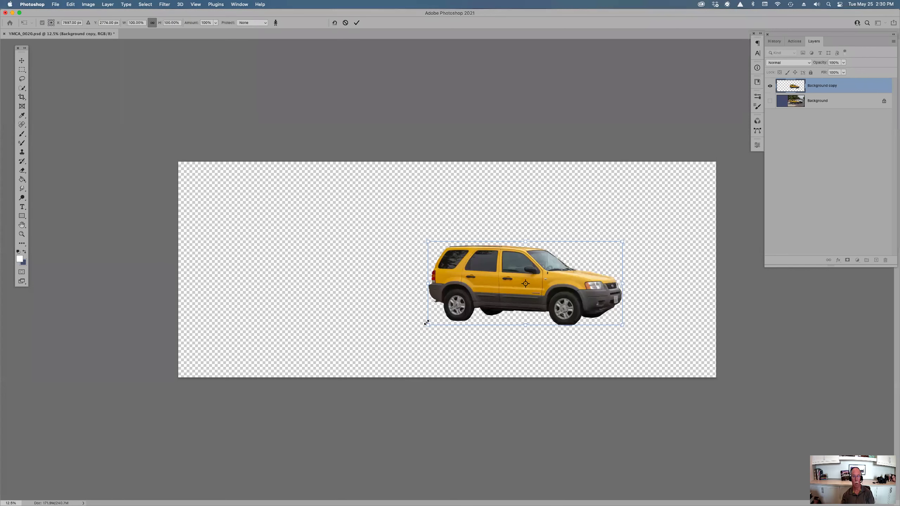
left_click_drag(427, 284, 326, 298)
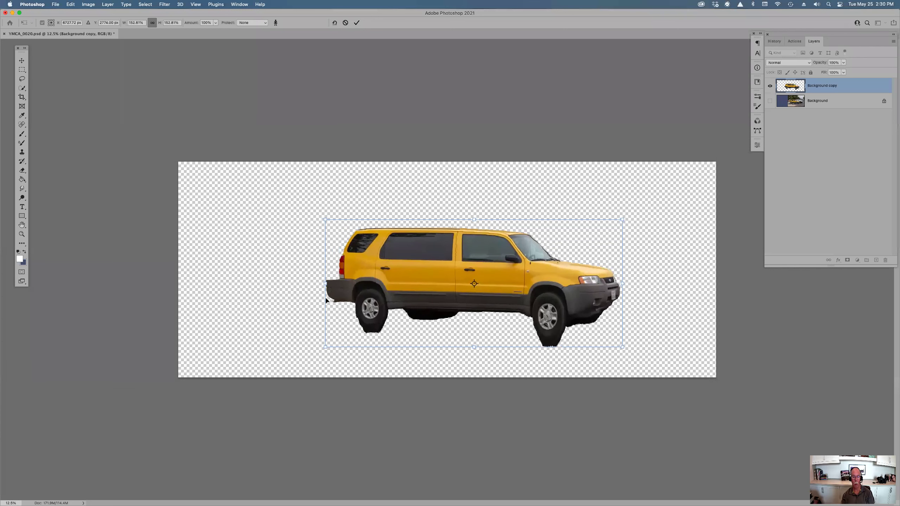
left_click_drag(551, 346, 549, 340)
left_click_drag(470, 340, 472, 338)
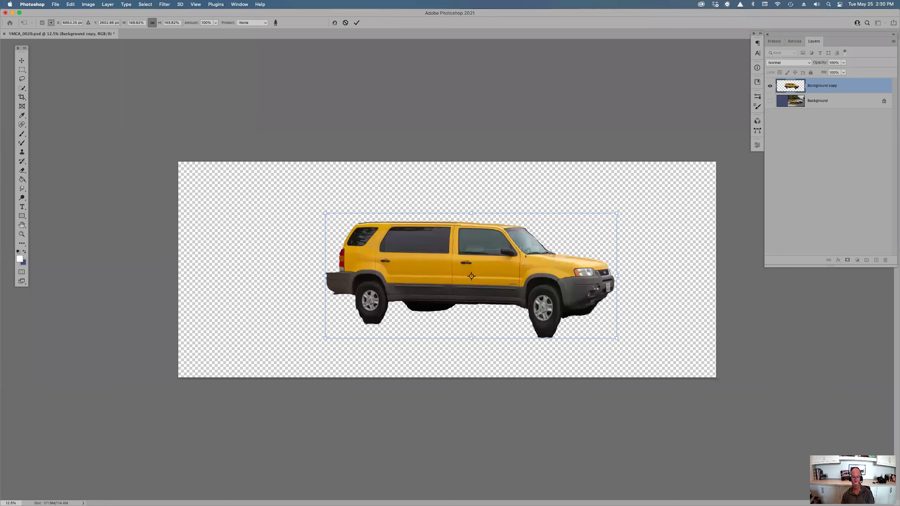
key("Return")
key("c")
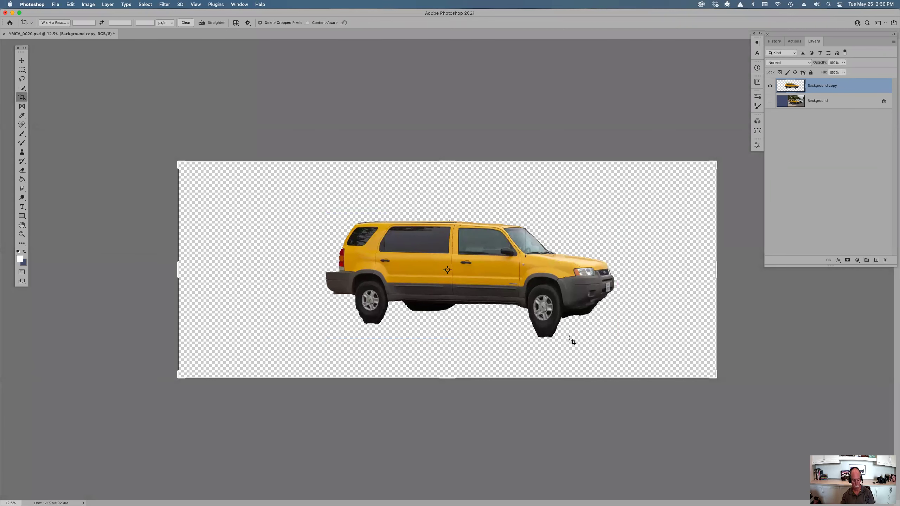
Step: Erase the shadows under the front and rear wheels with a 100 px hard-edged Eraser
key("e")
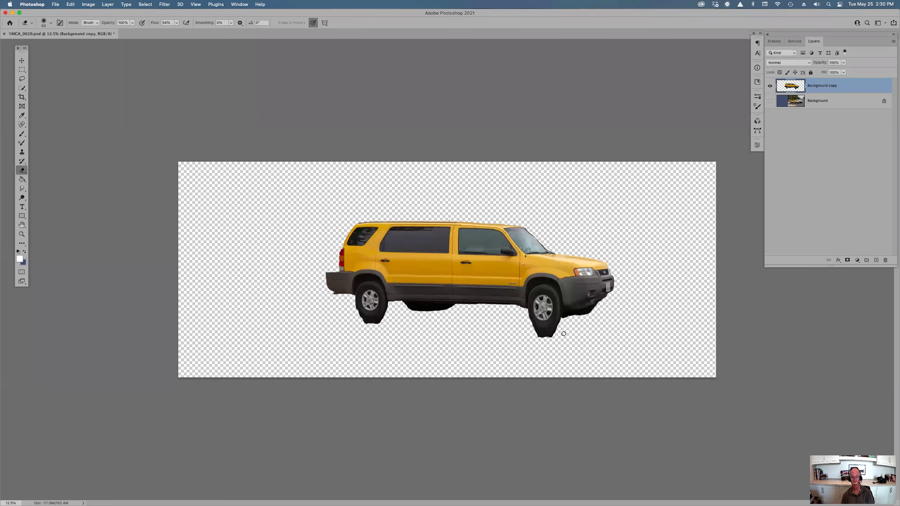
key("bracketright")
key("bracketright")
key("bracketright")
key("bracketright")
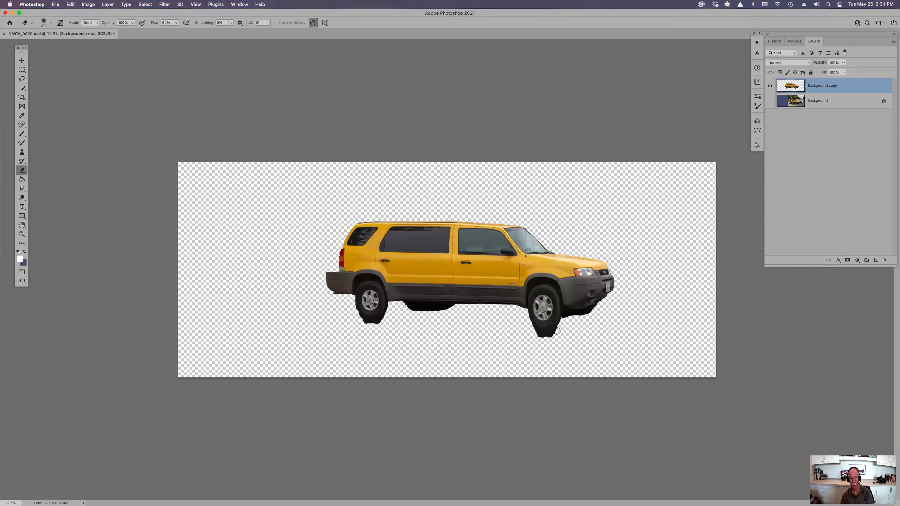
mouse_move(551, 335)
left_mouse_down()
mouse_move(535, 330)
mouse_move(558, 323)
mouse_move(533, 326)
mouse_move(554, 336)
mouse_move(529, 327)
mouse_move(561, 324)
mouse_move(554, 328)
left_mouse_up()
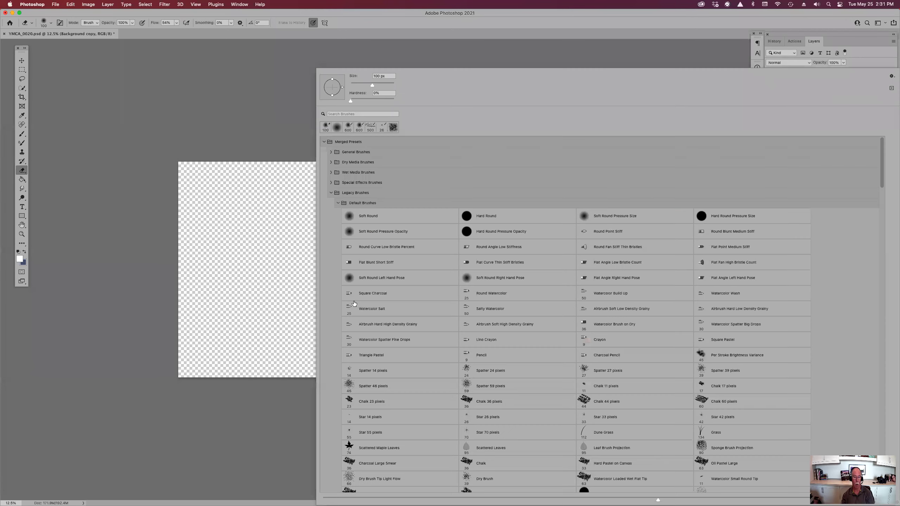
right_click(356, 304)
left_click_drag(381, 101, 434, 98)
left_click(585, 16)
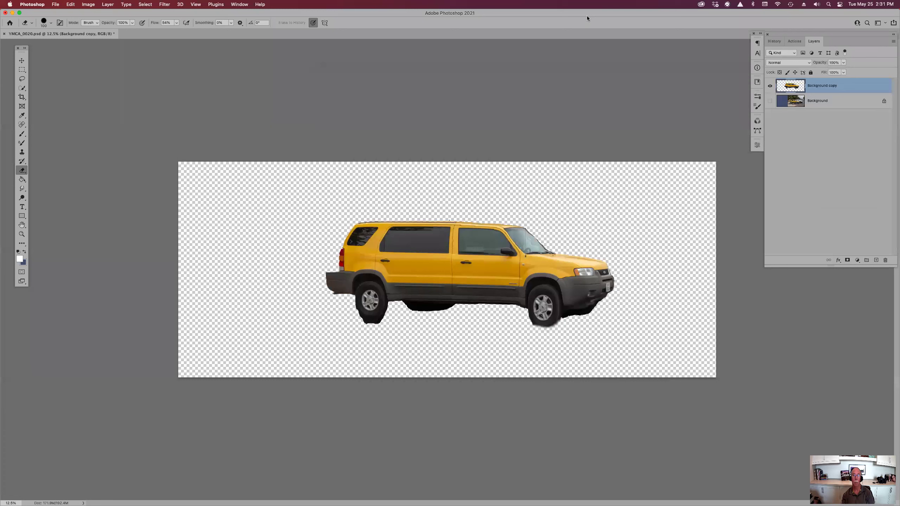
mouse_move(361, 322)
left_mouse_down()
mouse_move(389, 315)
mouse_move(362, 321)
left_mouse_up()
Step: Close the SUV document without saving and open Clouds_0206.CR2 from Bridge through Camera Raw
key("super+w")
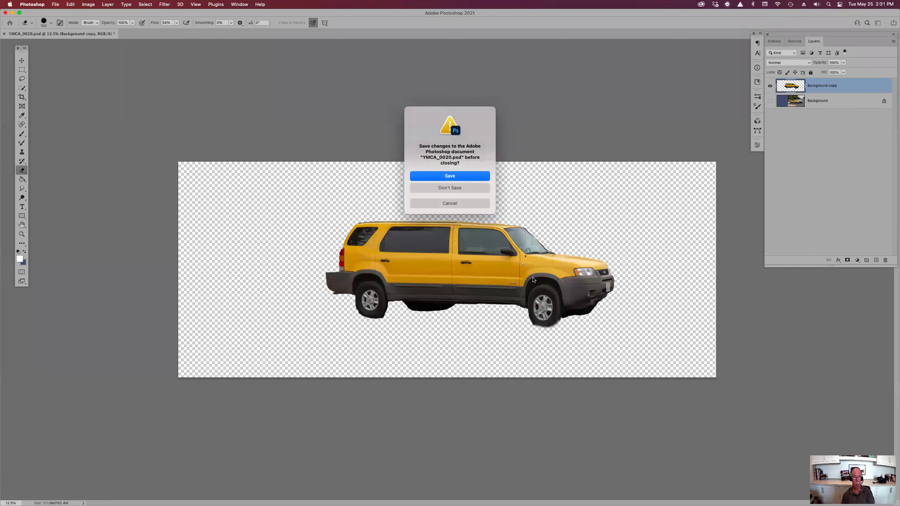
left_click(450, 188)
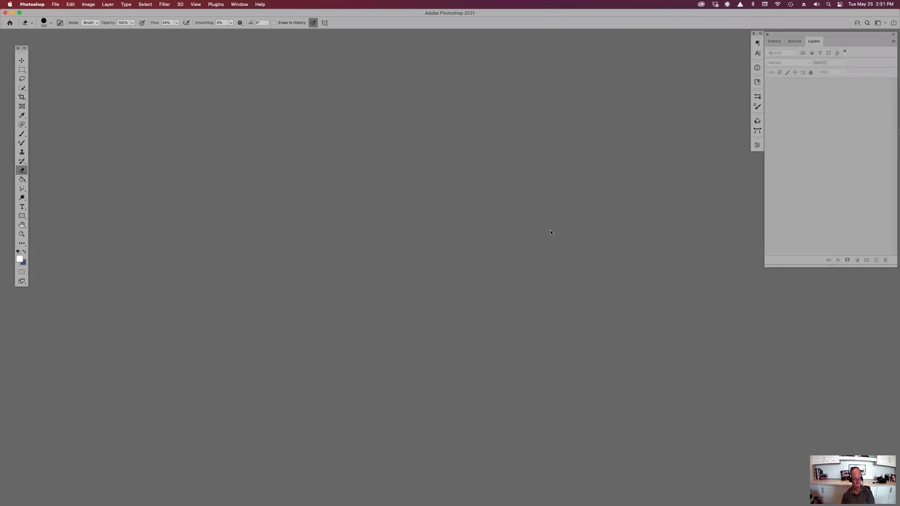
key("super+Tab")
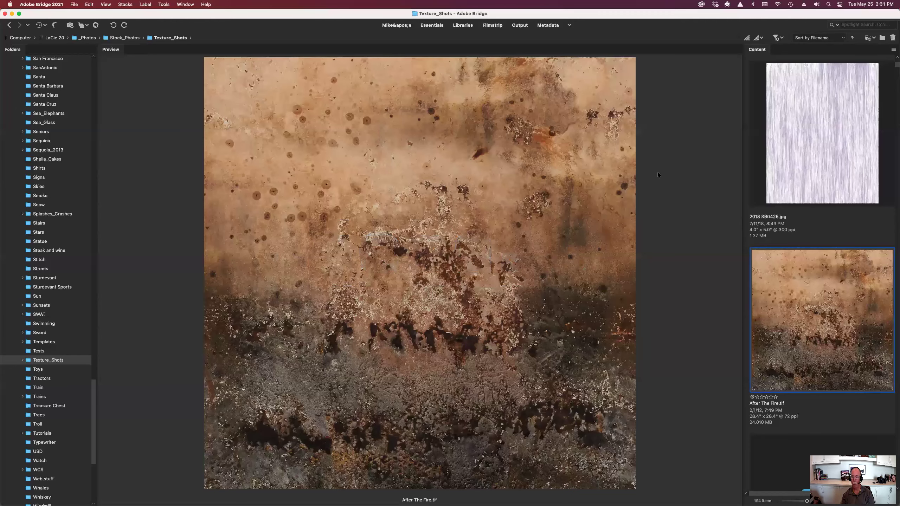
left_click(9, 25)
double_click(827, 325)
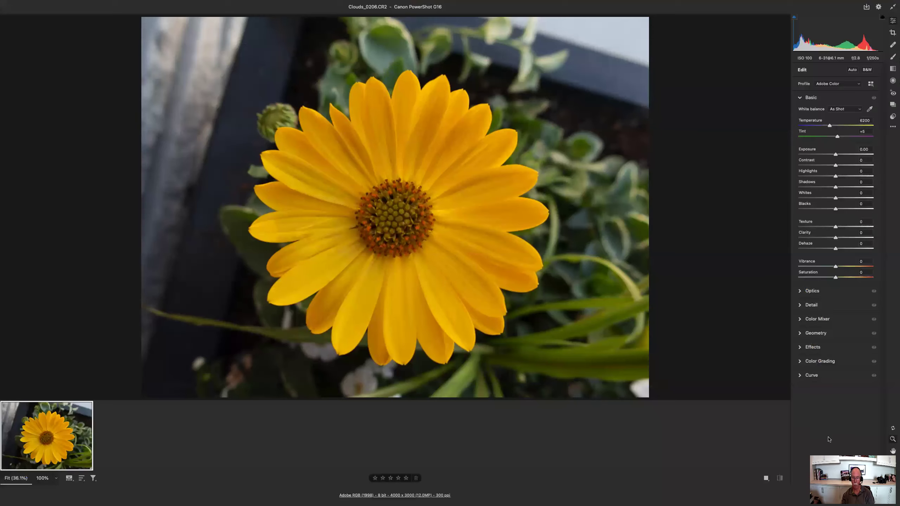
key("Return")
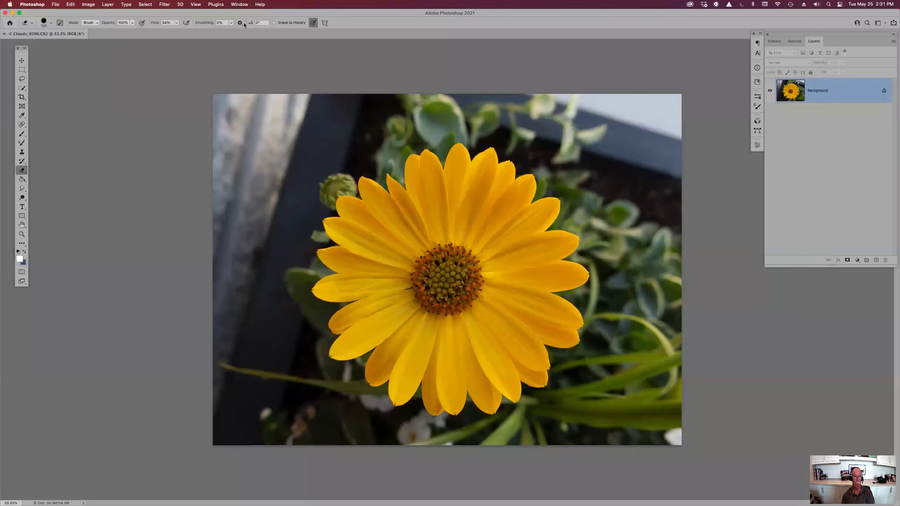
Step: Duplicate the daisy photo's Background layer as Layer 1 with Cmd+J
left_click(72, 4)
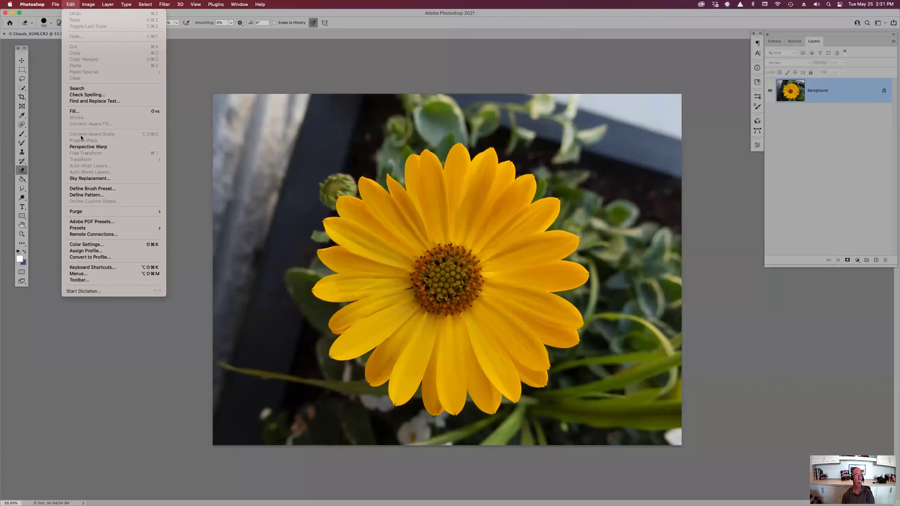
left_click(853, 91)
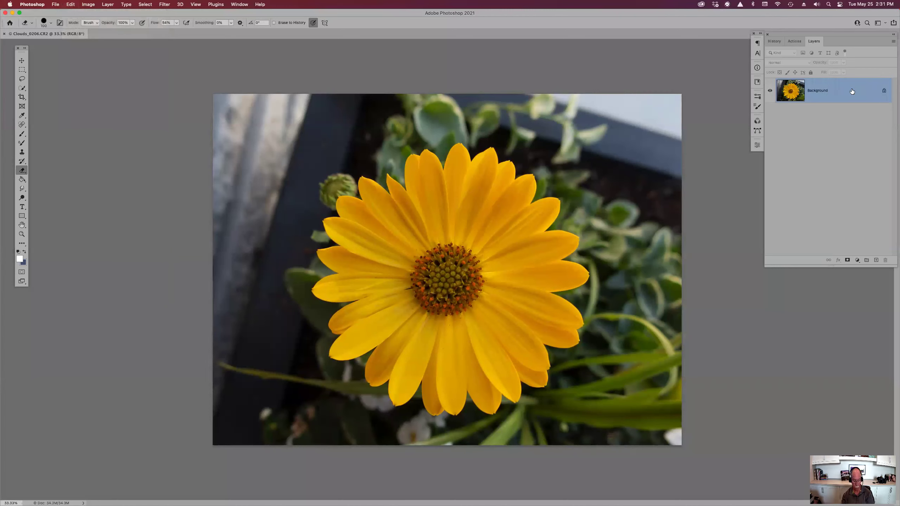
key("super+j")
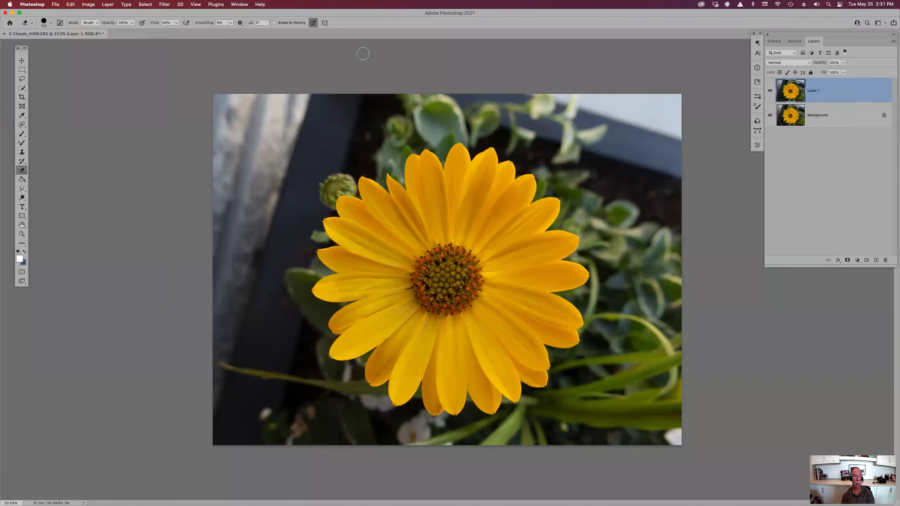
left_click(95, 3)
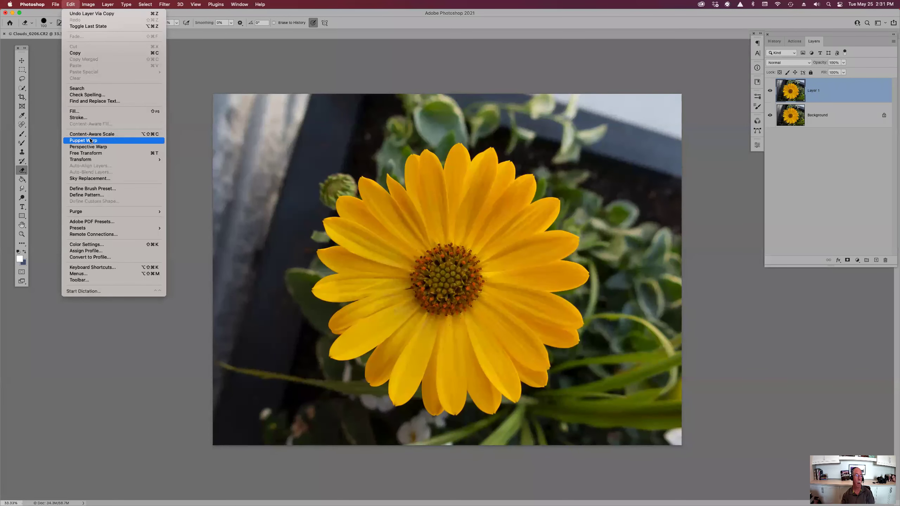
Step: Start Puppet Warp with More Points density and pin the flower centre and several petals
left_click(118, 141)
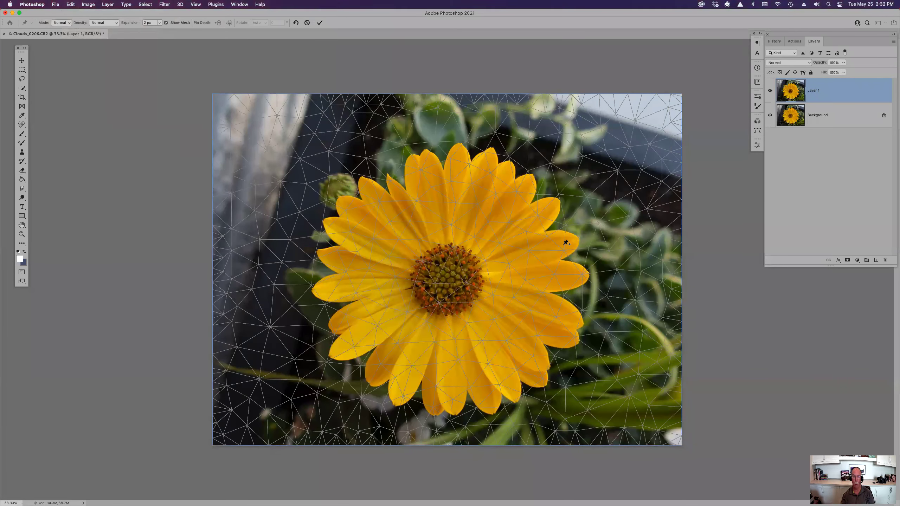
left_click(107, 23)
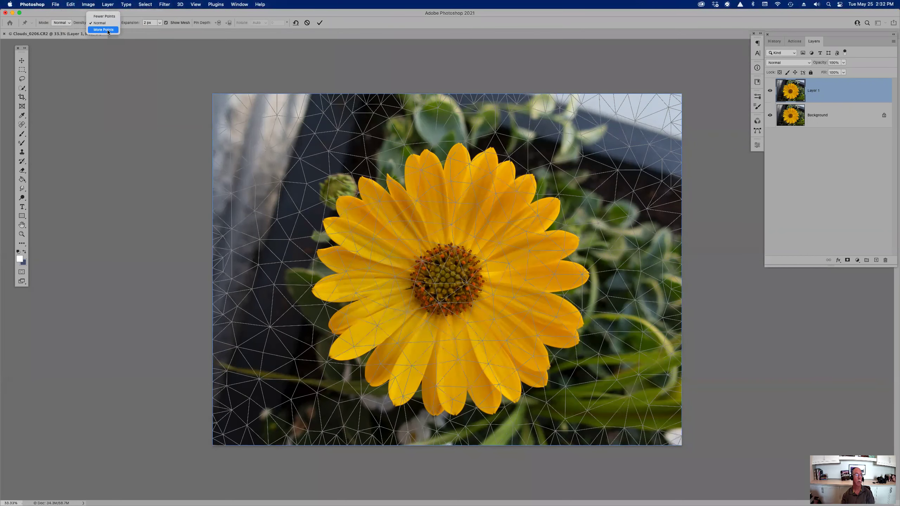
left_click(103, 30)
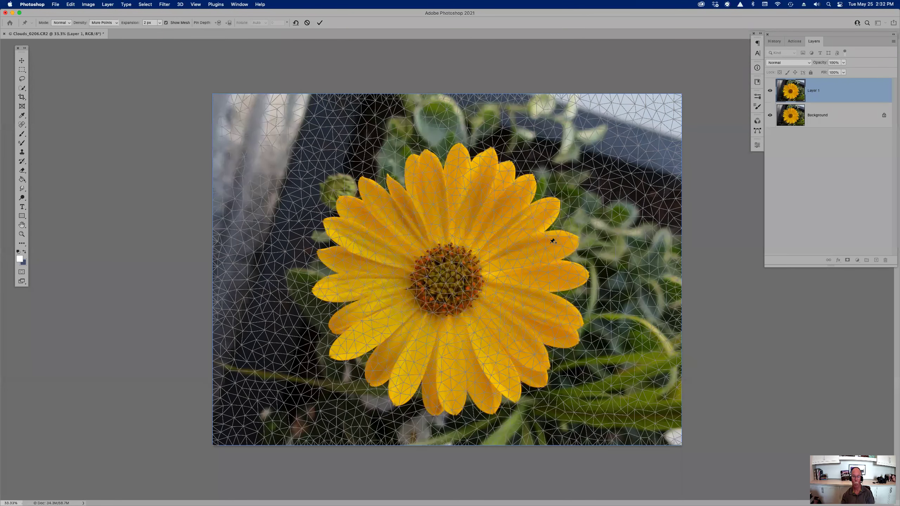
left_click(494, 256)
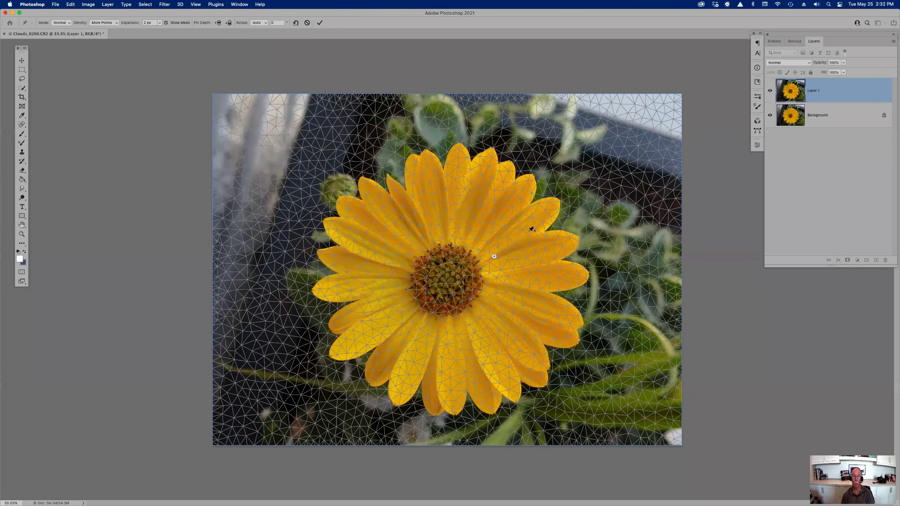
left_click(546, 264)
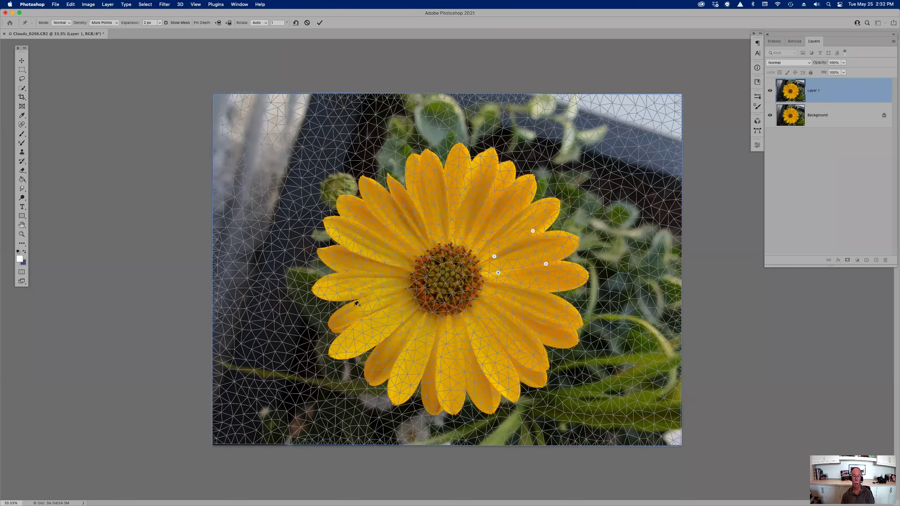
left_click(350, 203)
left_click(426, 381)
left_click(577, 242)
Step: Drag the right, upper-right, lower-right and lower-left petal pins outward and commit the warp
left_click_drag(577, 242, 625, 222)
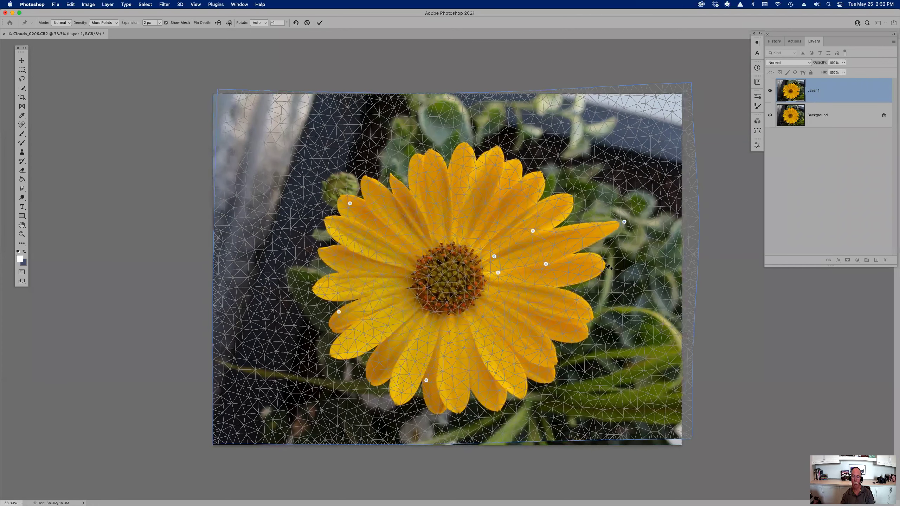
left_click_drag(630, 269, 661, 269)
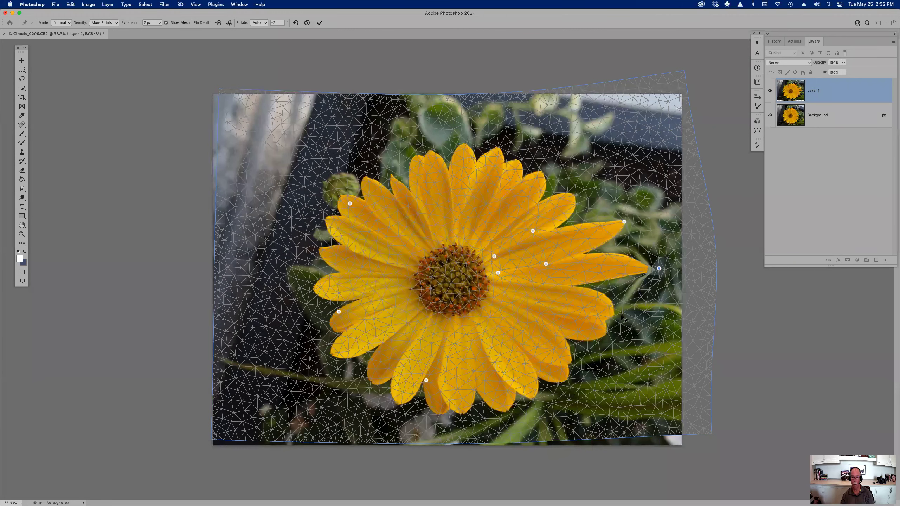
left_click_drag(637, 323, 642, 323)
left_click_drag(582, 195, 606, 180)
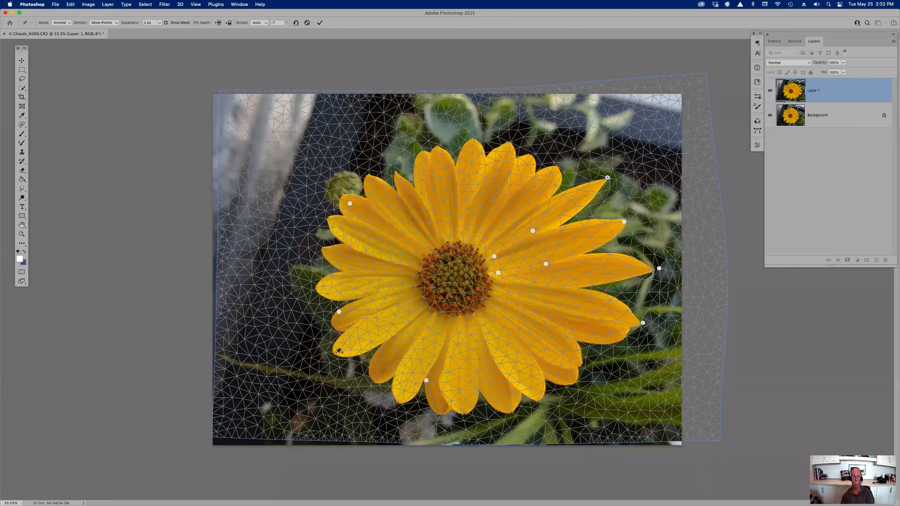
left_click_drag(322, 369, 272, 380)
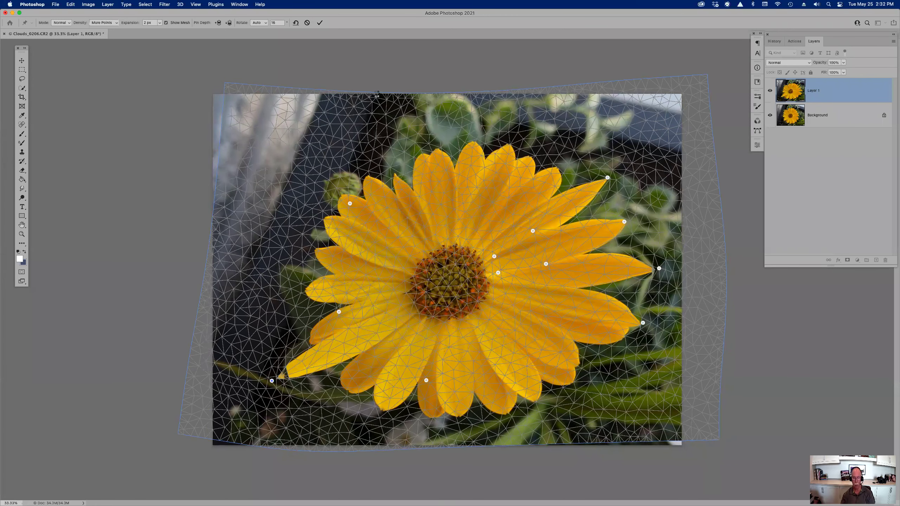
key("Return")
key("e")
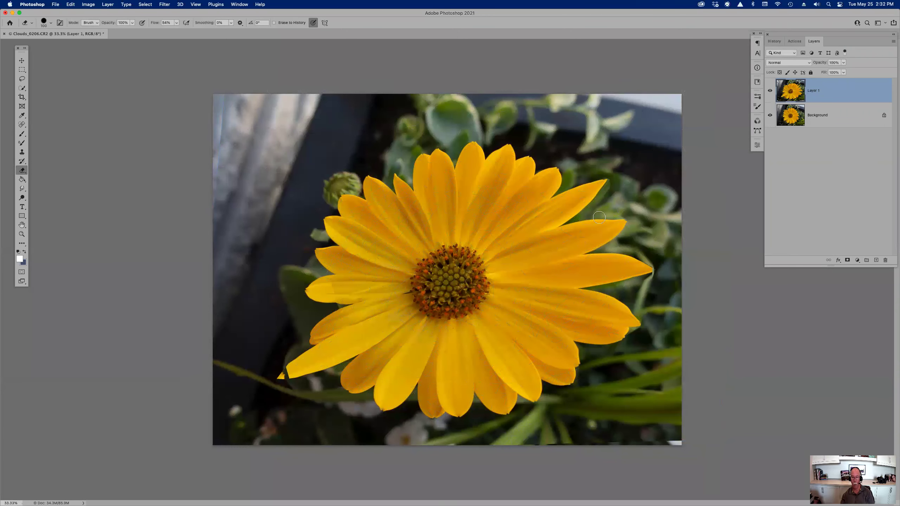
Step: Hide the Background layer to inspect the warped edges, then close the daisy photo without saving
left_click(770, 116)
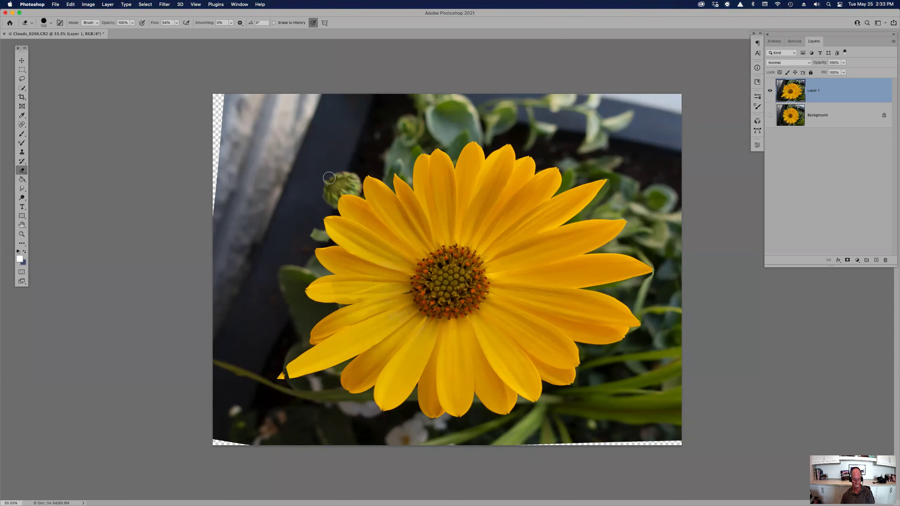
key("super+w")
left_click(452, 188)
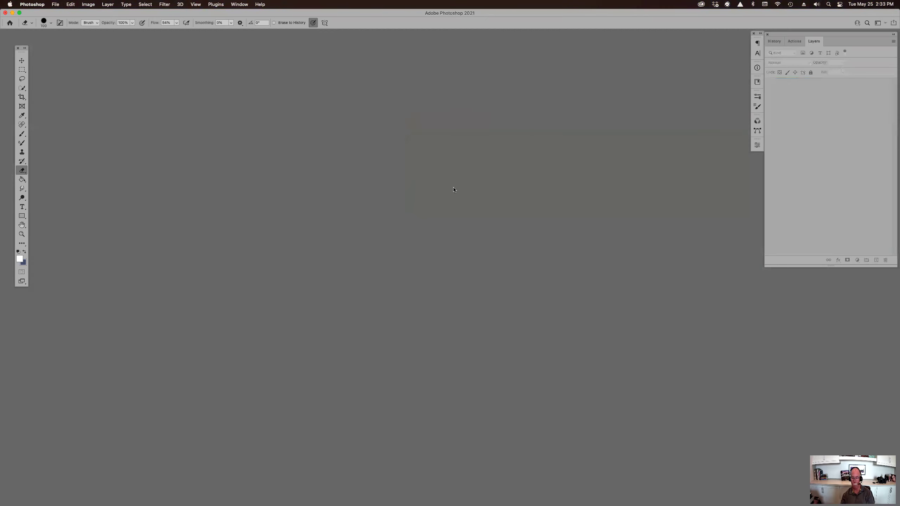